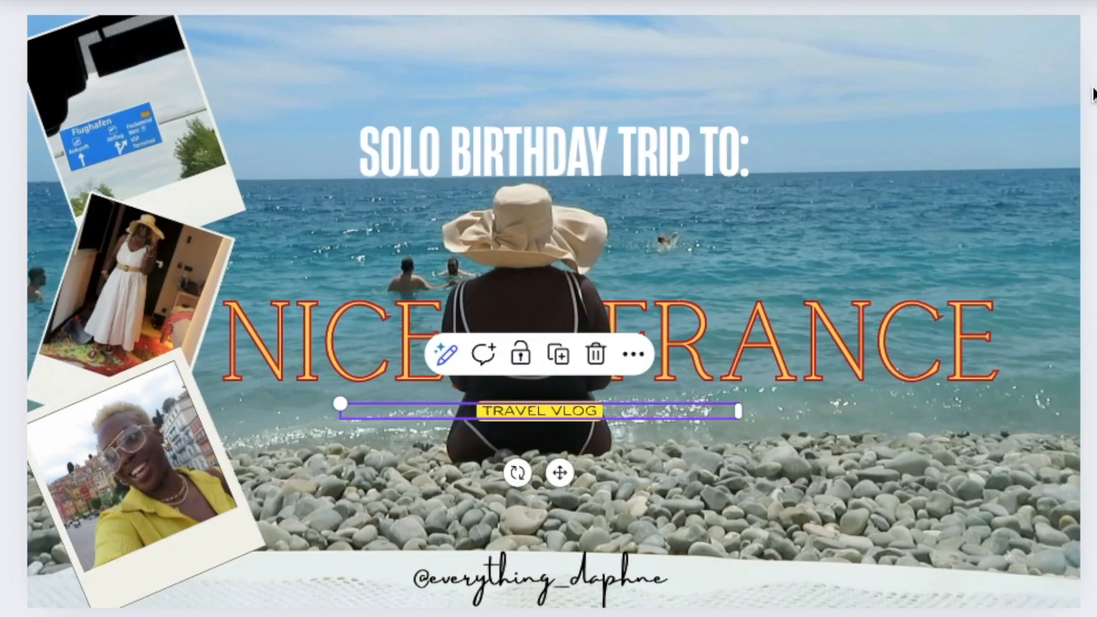
Step: Expand the Canva browser window to full screen and look through the recent designs
{"action": "left_click", "coordinate": [1093, 95]}
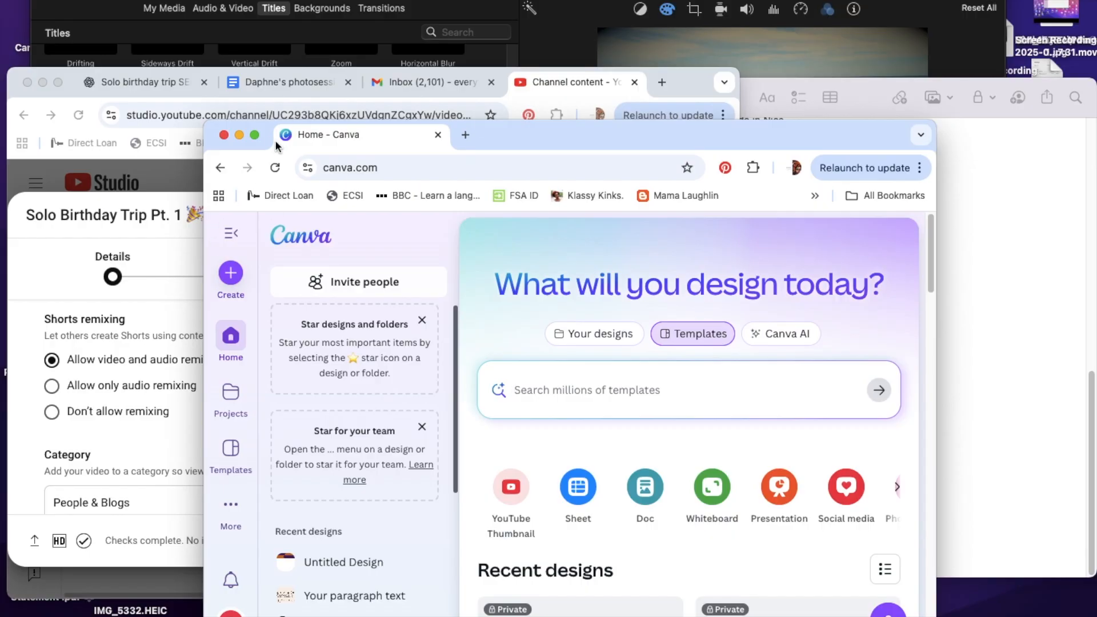
{"action": "left_click", "coordinate": [254, 135]}
{"action": "scroll", "coordinate": [365, 348], "scroll_direction": "down", "scroll_amount": 8}
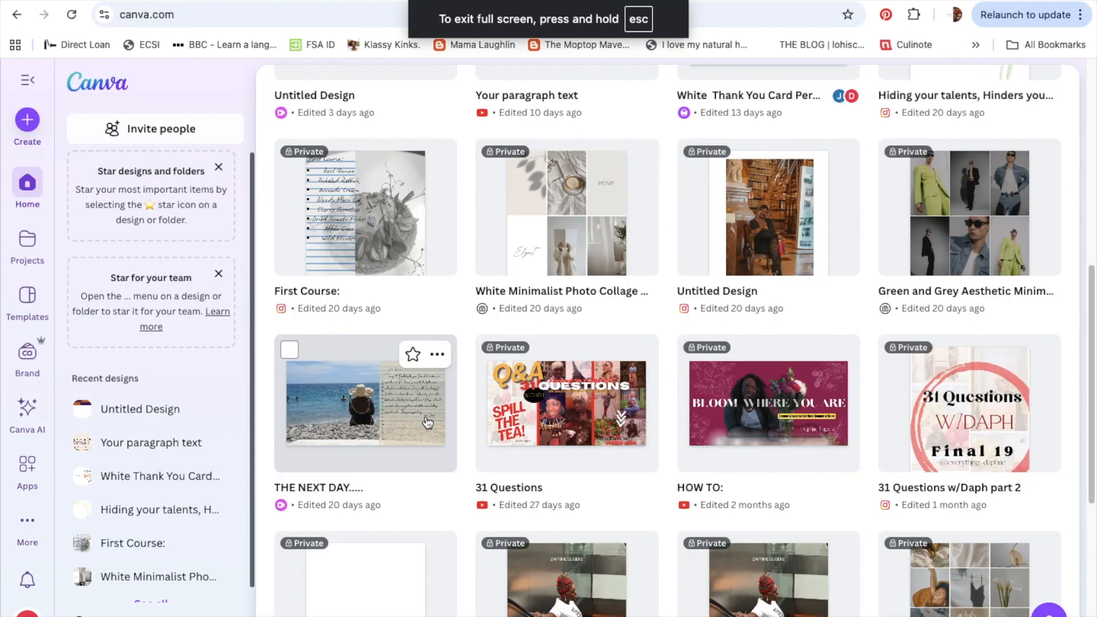
{"action": "scroll", "coordinate": [800, 411], "scroll_direction": "up", "scroll_amount": 1}
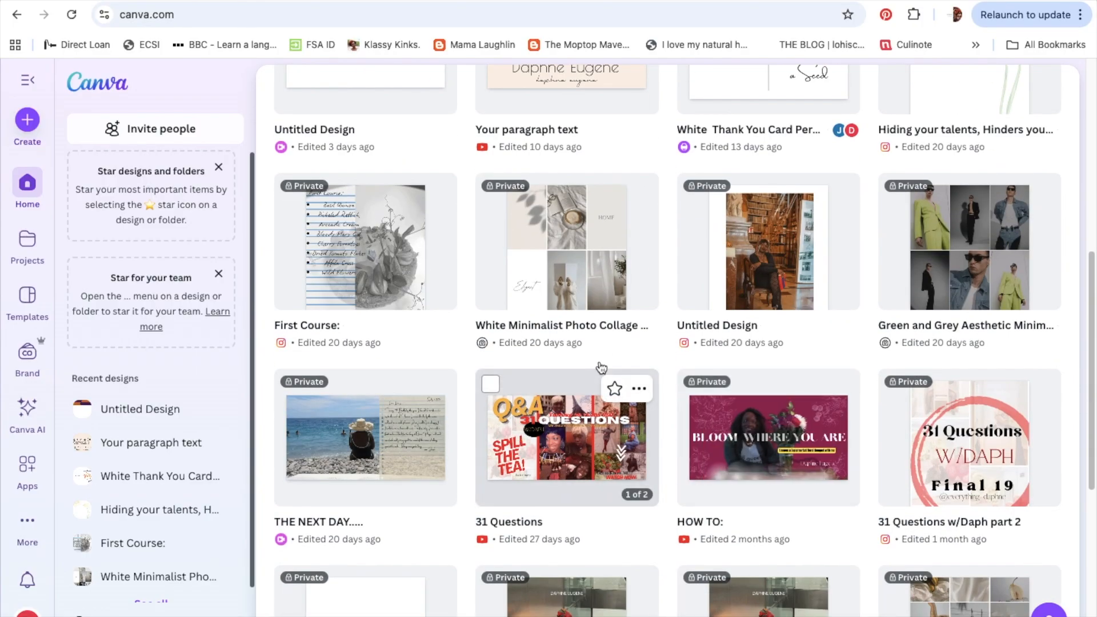
{"action": "scroll", "coordinate": [628, 354], "scroll_direction": "up", "scroll_amount": 3}
{"action": "scroll", "coordinate": [657, 347], "scroll_direction": "down", "scroll_amount": 4}
{"action": "scroll", "coordinate": [743, 338], "scroll_direction": "up", "scroll_amount": 10}
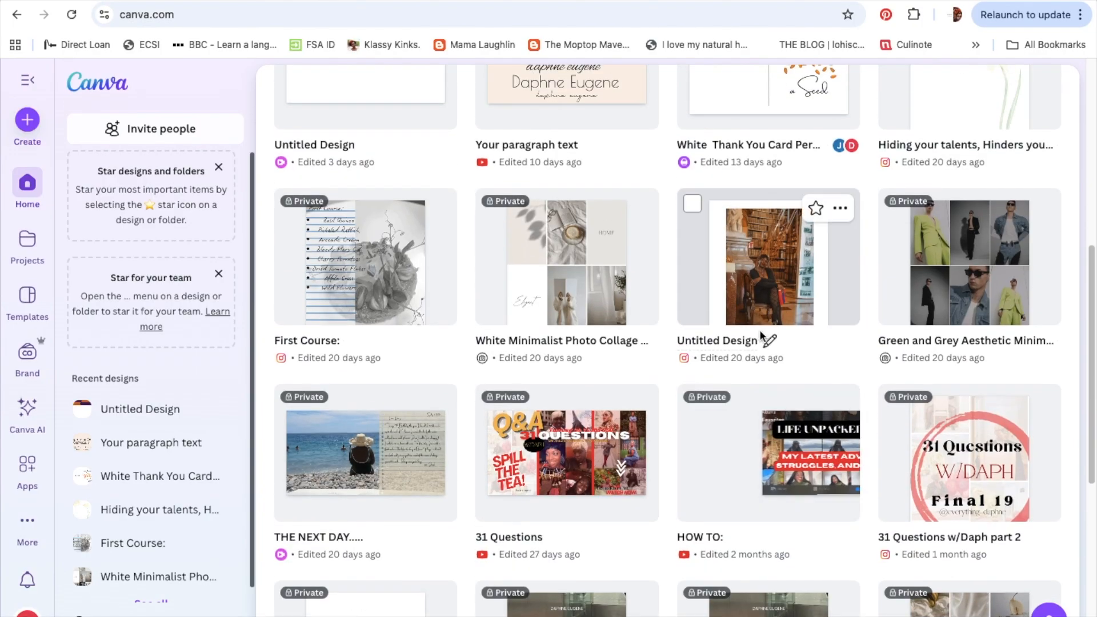
{"action": "left_click", "coordinate": [461, 240]}
{"action": "type", "text": "youtube"}
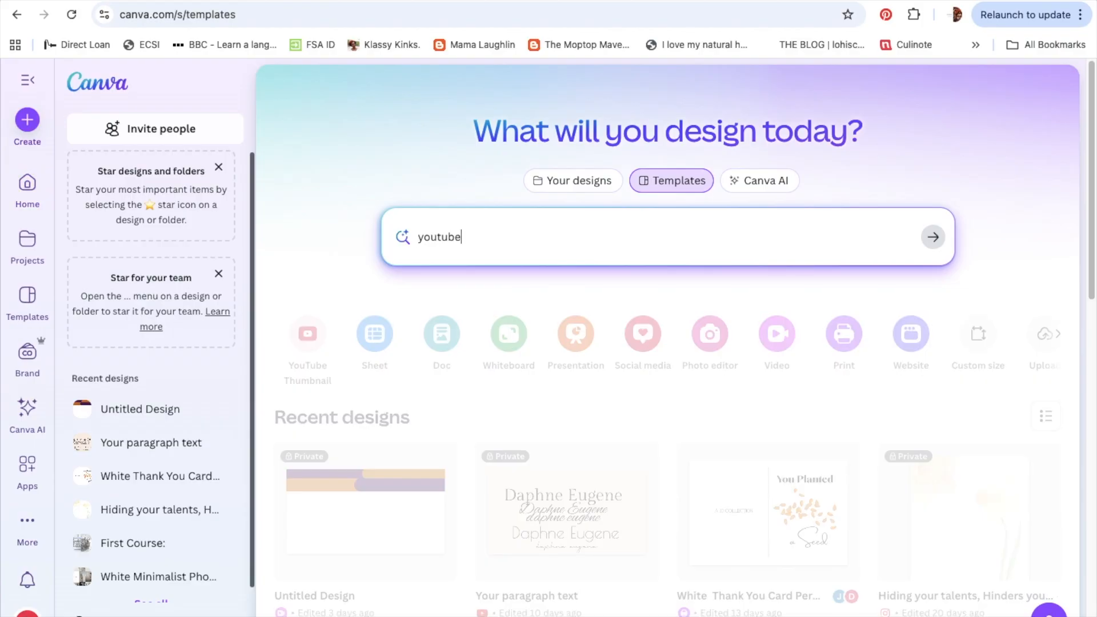
{"action": "type", "text": " thum"}
{"action": "scroll", "coordinate": [700, 400], "scroll_direction": "down", "scroll_amount": 5}
{"action": "scroll", "coordinate": [447, 223], "scroll_direction": "up", "scroll_amount": 5}
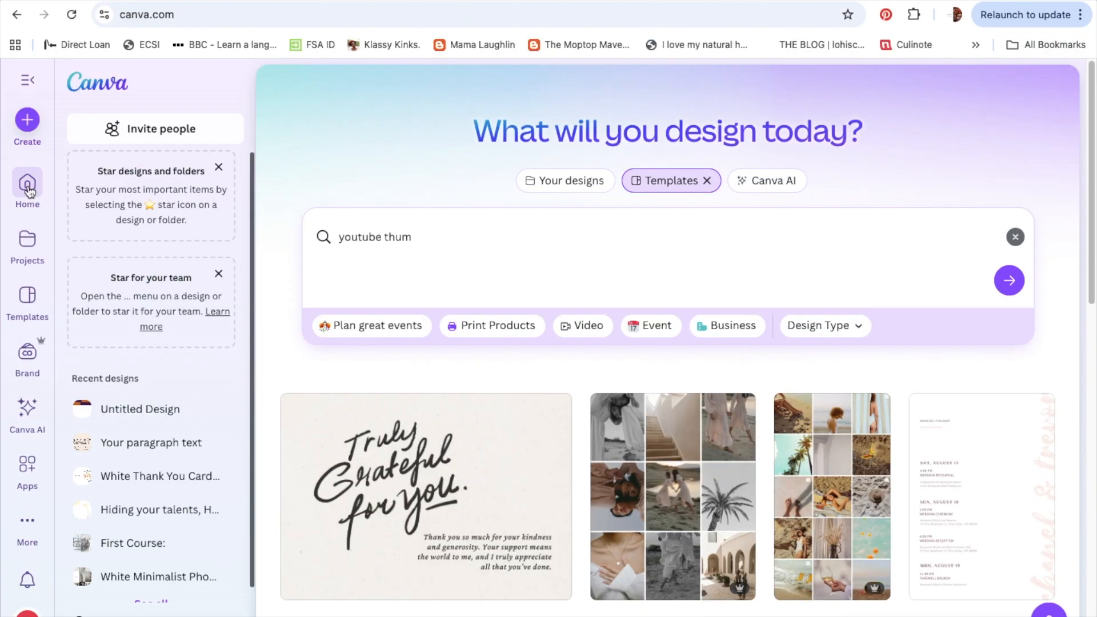
Step: Return to the home page and open the "HOW TO:" design from the recent designs
{"action": "left_click", "coordinate": [28, 186]}
{"action": "scroll", "coordinate": [724, 421], "scroll_direction": "down", "scroll_amount": 10}
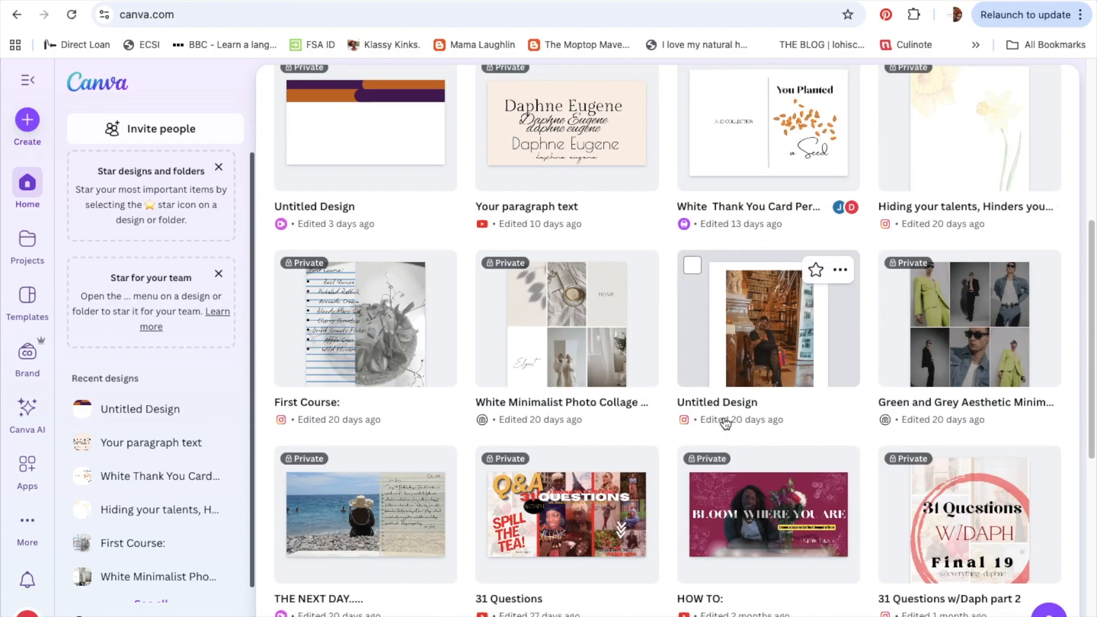
{"action": "left_click", "coordinate": [785, 264]}
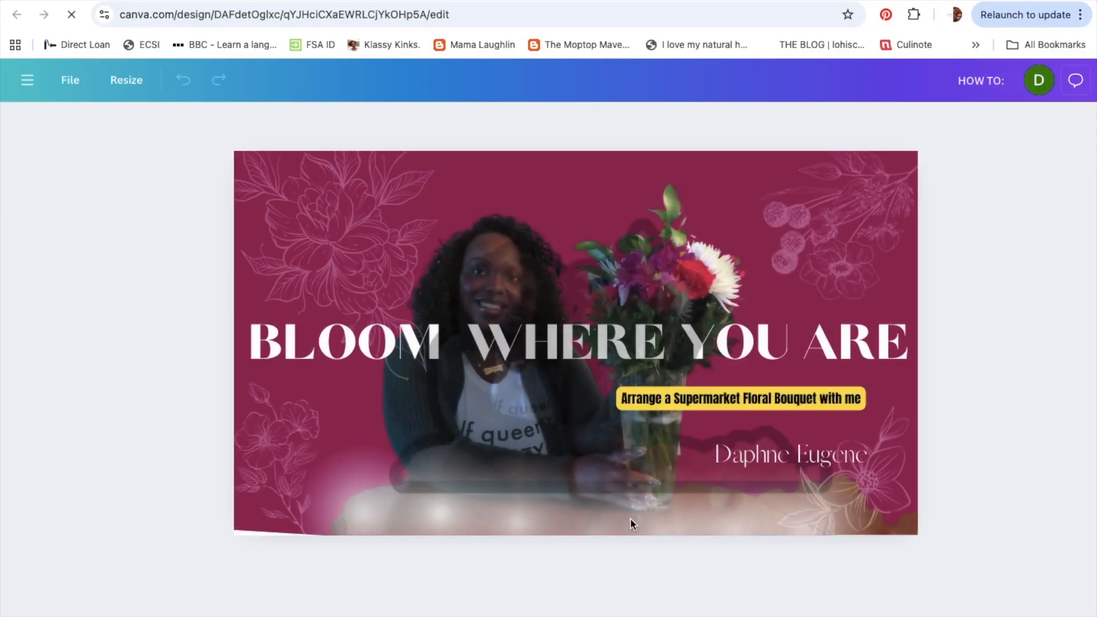
Step: Look through the final pages of the design and duplicate page 108, the "Week 33 of 52" weekly recap thumbnail
{"action": "left_click_drag", "start_coordinate": [143, 615], "coordinate": [1050, 595]}
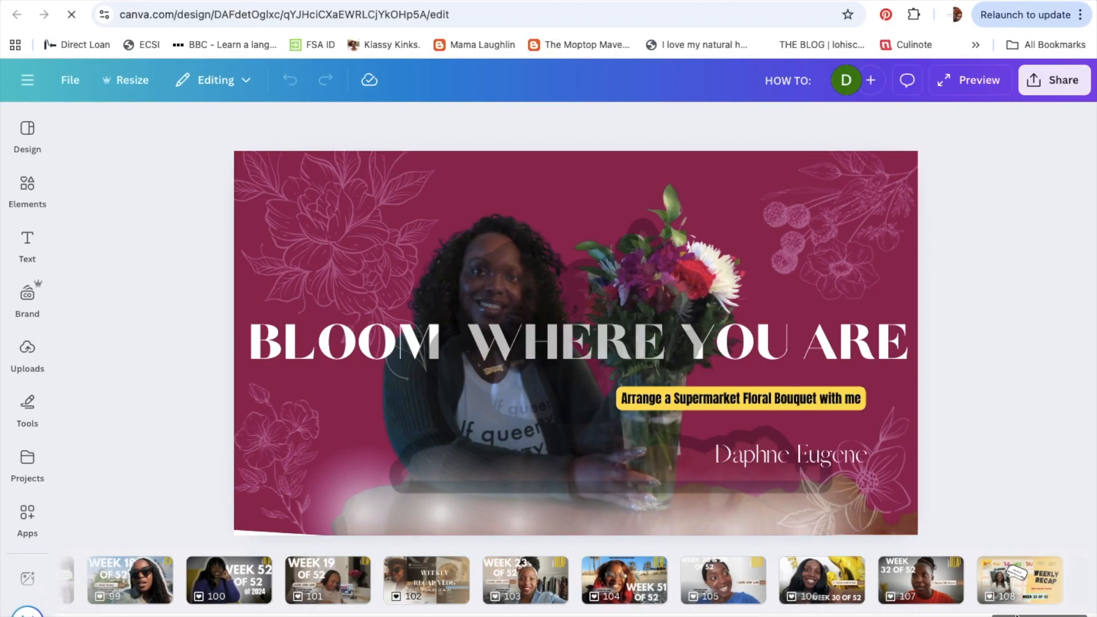
{"action": "left_click", "coordinate": [318, 601]}
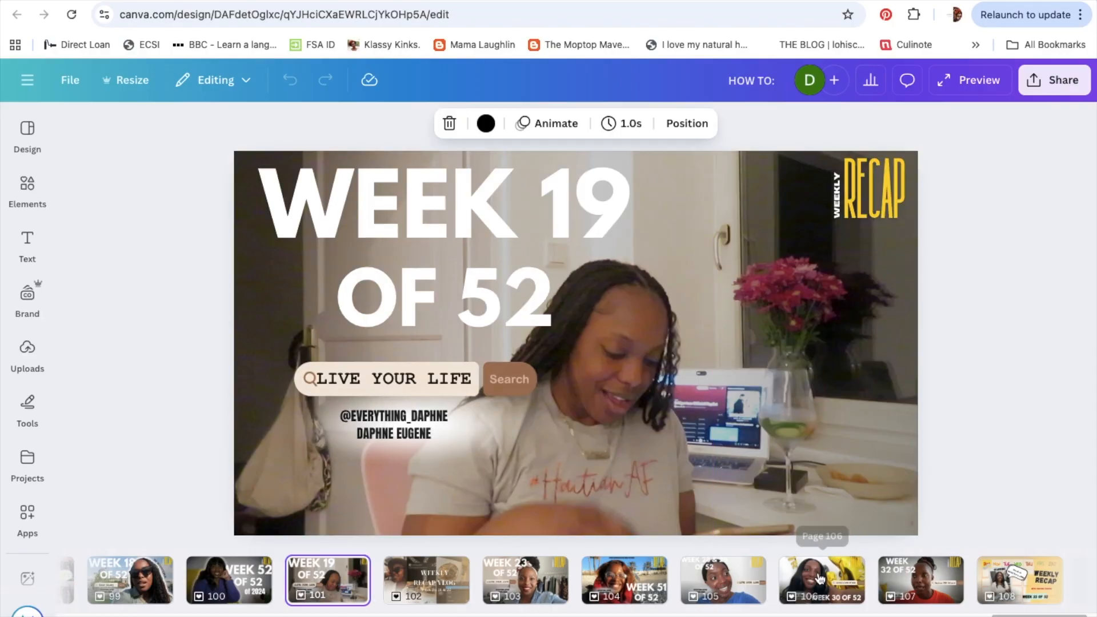
{"action": "left_click", "coordinate": [820, 578]}
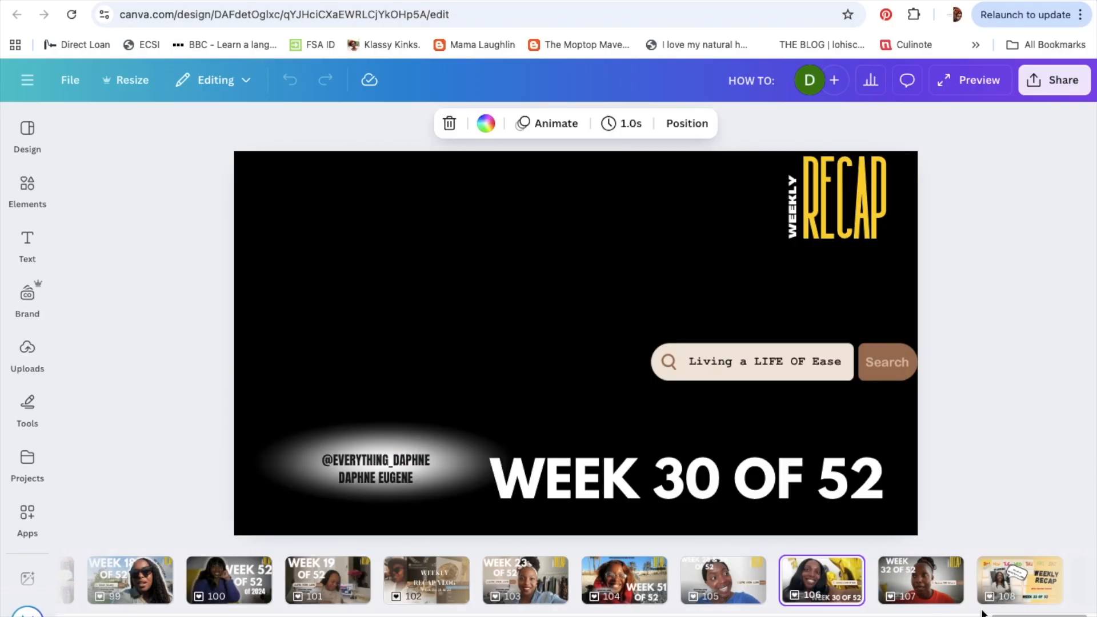
{"action": "left_click", "coordinate": [1019, 579]}
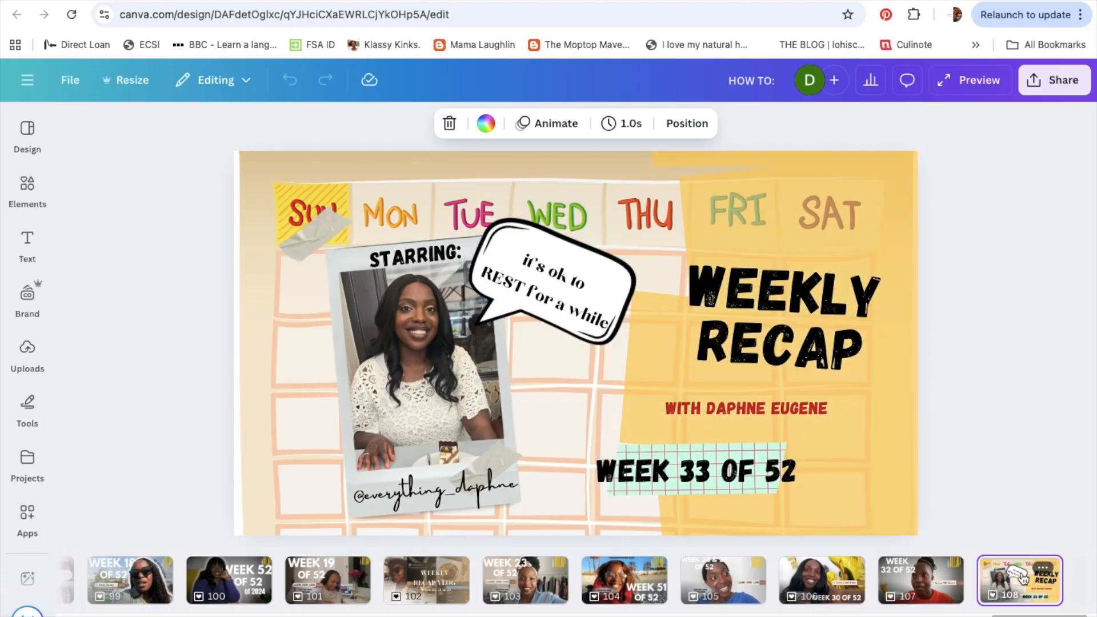
{"action": "left_click", "coordinate": [1072, 580]}
{"action": "right_click", "coordinate": [1021, 571]}
{"action": "left_click", "coordinate": [948, 274]}
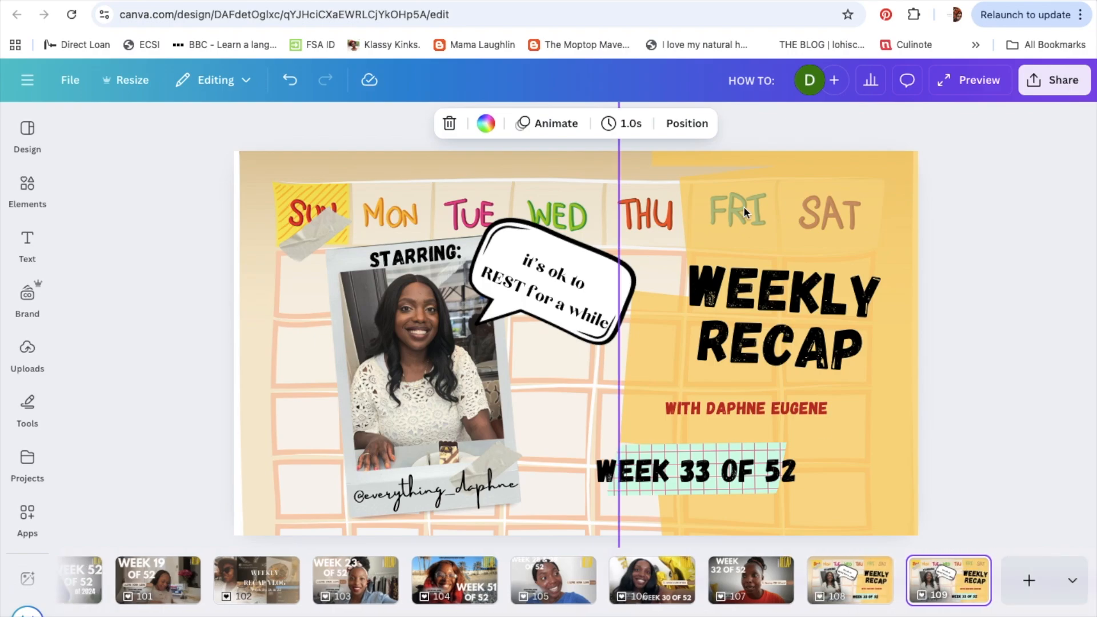
Step: Delete the calendar background, photo, speech bubble and title elements from page 109, keeping only the handwritten social handle
{"action": "left_click", "coordinate": [432, 212]}
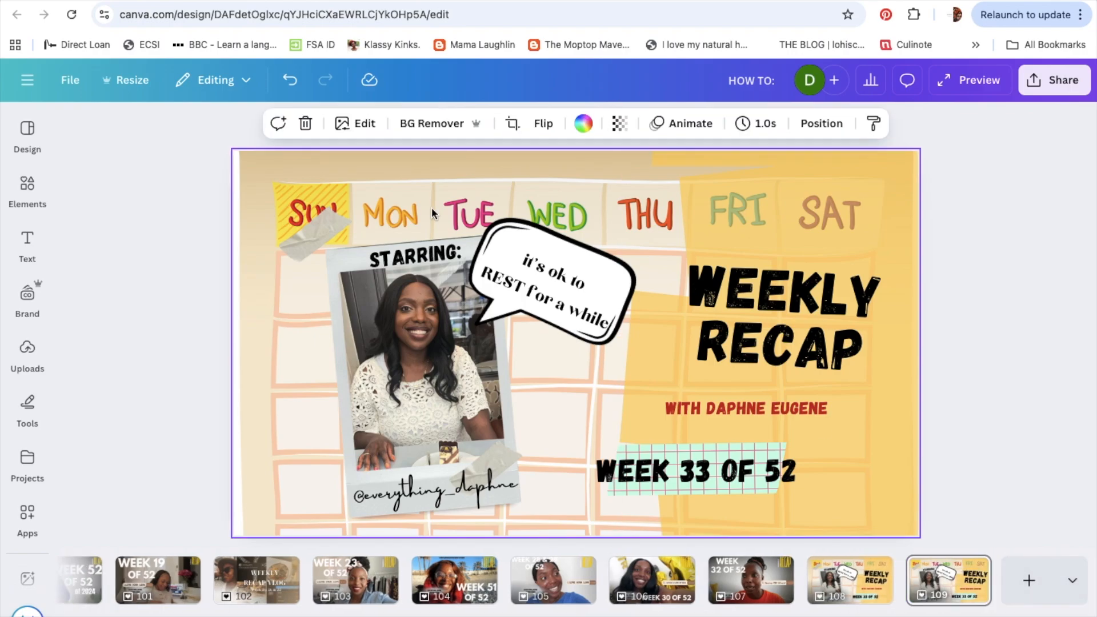
{"action": "key", "text": "Delete"}
{"action": "left_click", "coordinate": [407, 276]}
{"action": "key", "text": "Delete"}
{"action": "left_click_drag", "start_coordinate": [285, 175], "coordinate": [862, 461]}
{"action": "key", "text": "Delete"}
{"action": "left_click_drag", "start_coordinate": [324, 438], "coordinate": [602, 492]}
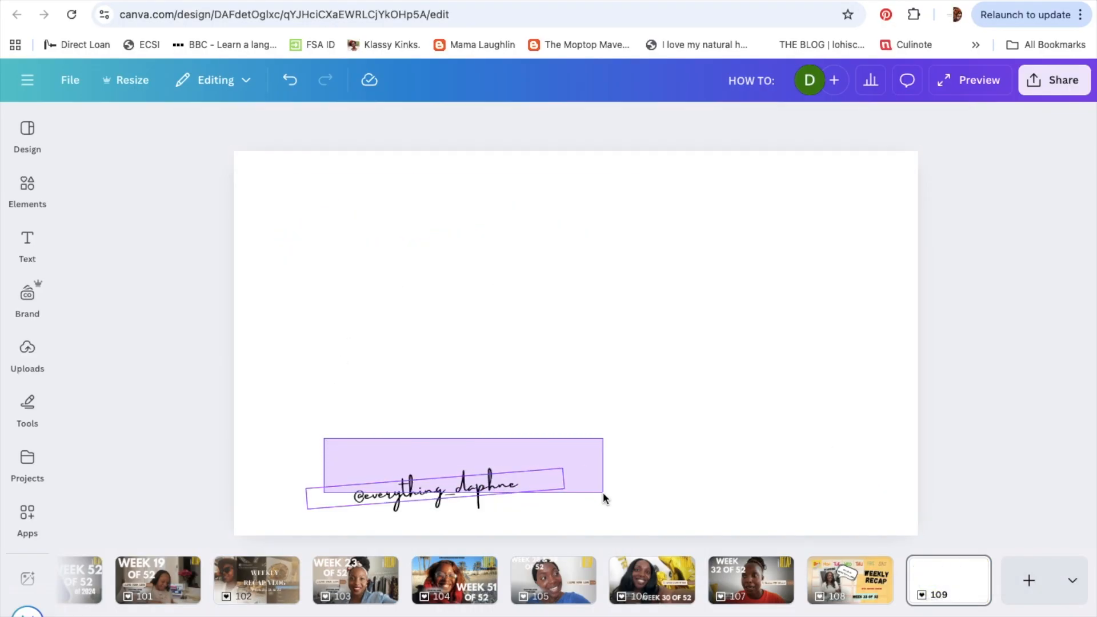
{"action": "left_click", "coordinate": [418, 228]}
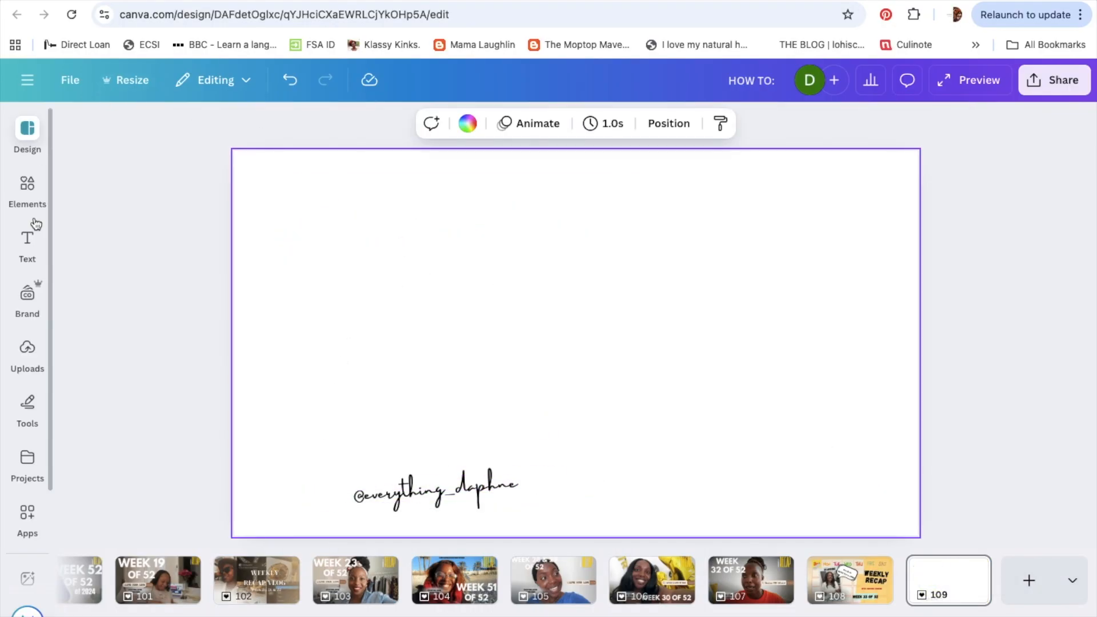
Step: Insert the uploaded photo of the woman in a sun hat on the beach and set it as the page background
{"action": "left_click", "coordinate": [27, 297]}
{"action": "left_click", "coordinate": [28, 361]}
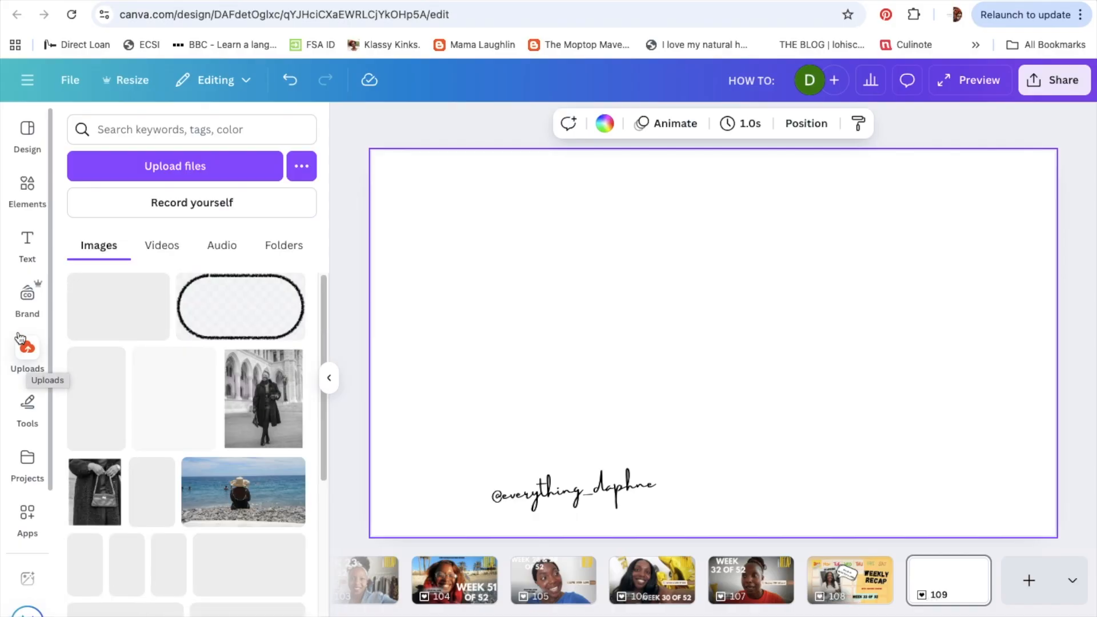
{"action": "left_click", "coordinate": [255, 497]}
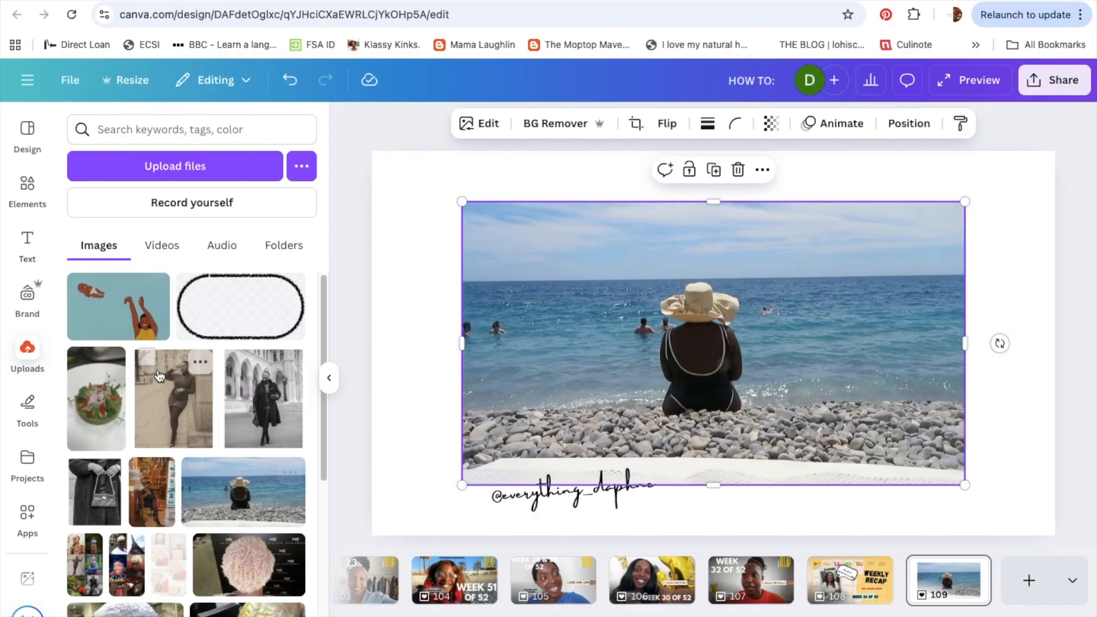
{"action": "right_click", "coordinate": [658, 283]}
{"action": "left_click", "coordinate": [743, 563]}
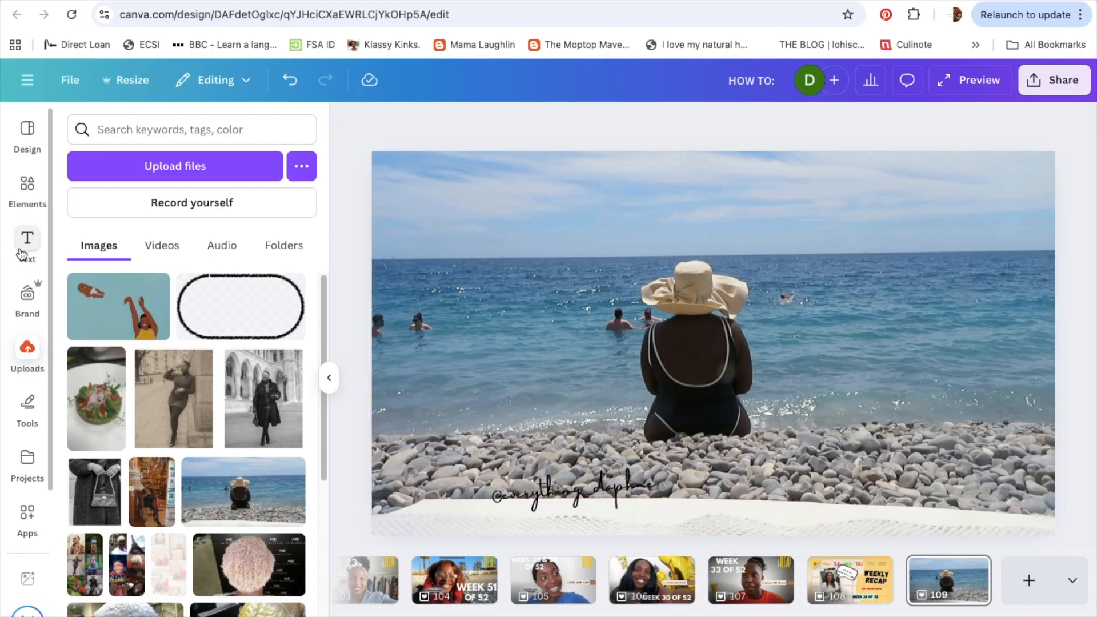
Step: Upload the Birthday Trip Part 1 image and the Part 1a to 1f images from the Expansion drive
{"action": "left_click", "coordinate": [29, 362]}
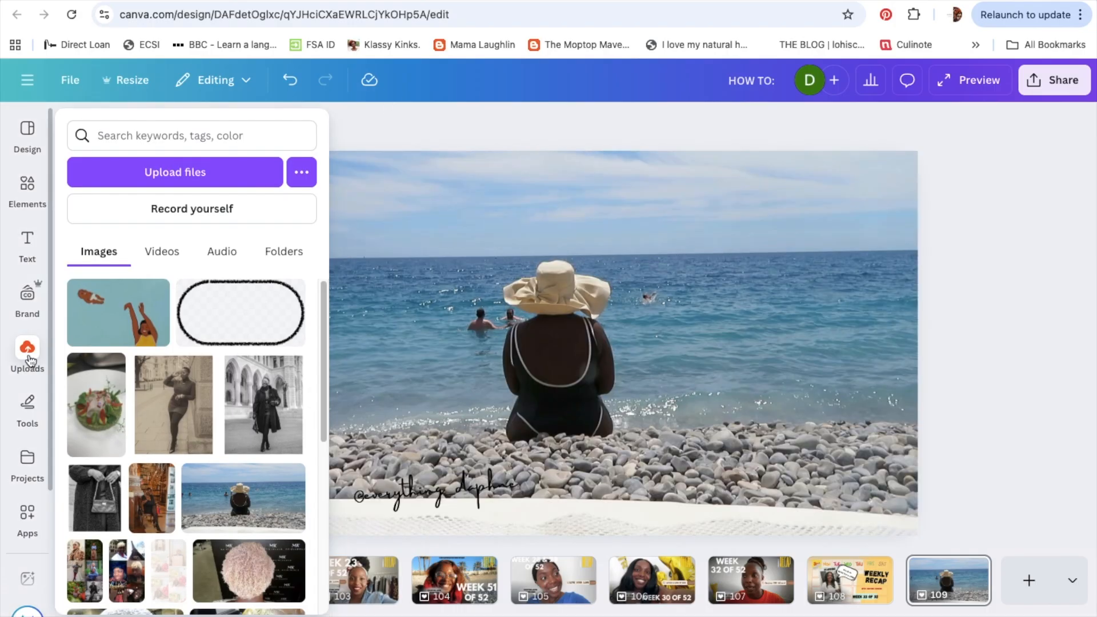
{"action": "left_click", "coordinate": [158, 173]}
{"action": "left_click", "coordinate": [155, 296]}
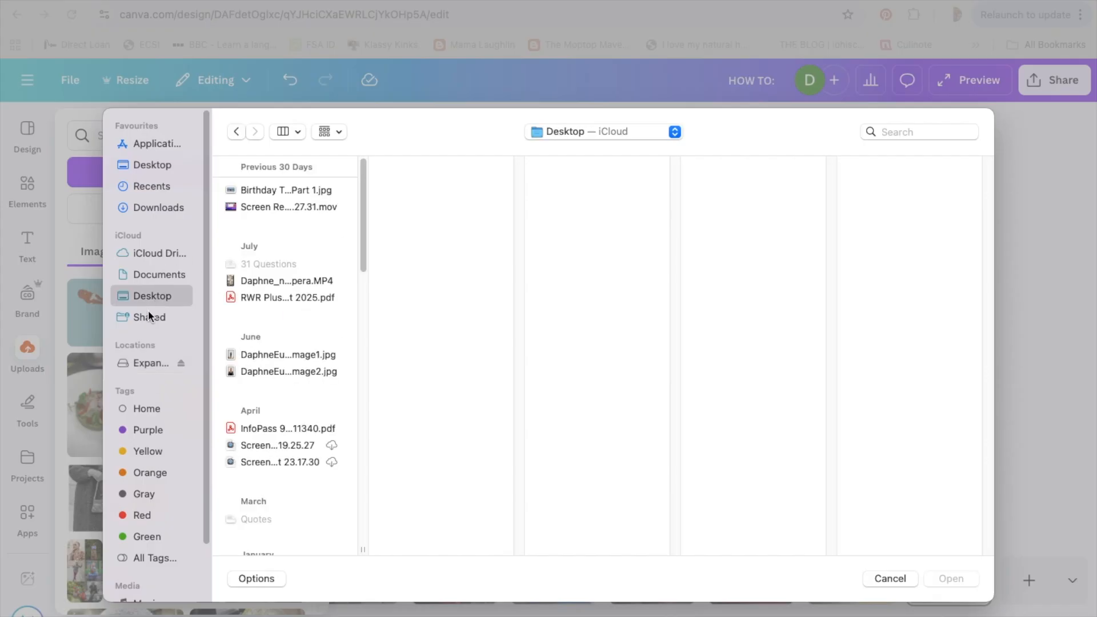
{"action": "left_click", "coordinate": [140, 363]}
{"action": "left_click", "coordinate": [292, 391]}
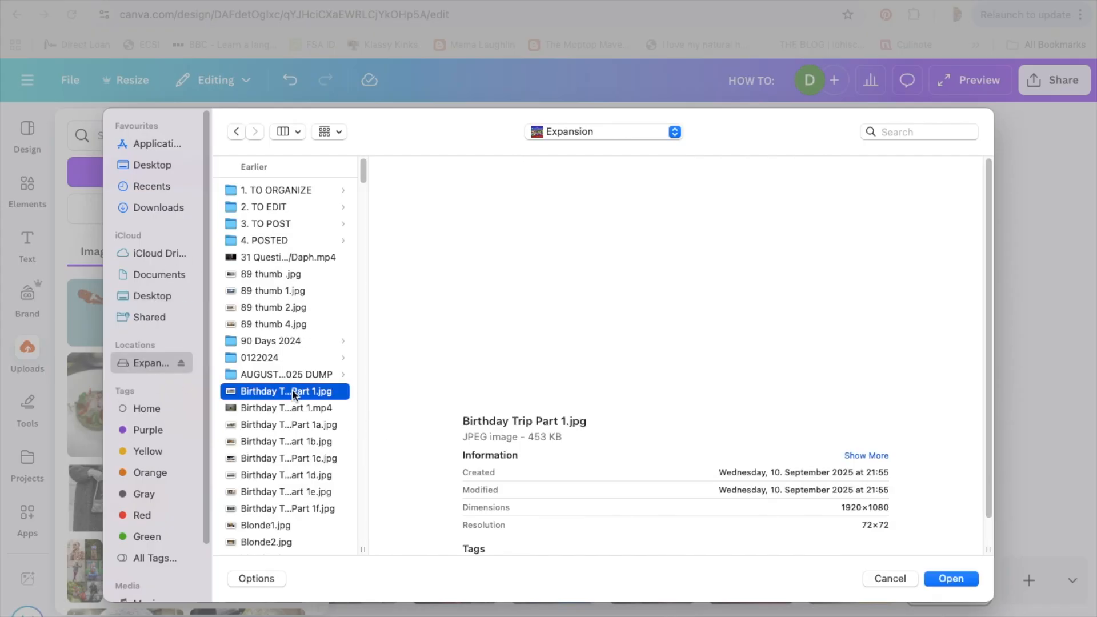
{"action": "left_click_drag", "start_coordinate": [302, 422], "coordinate": [308, 508]}
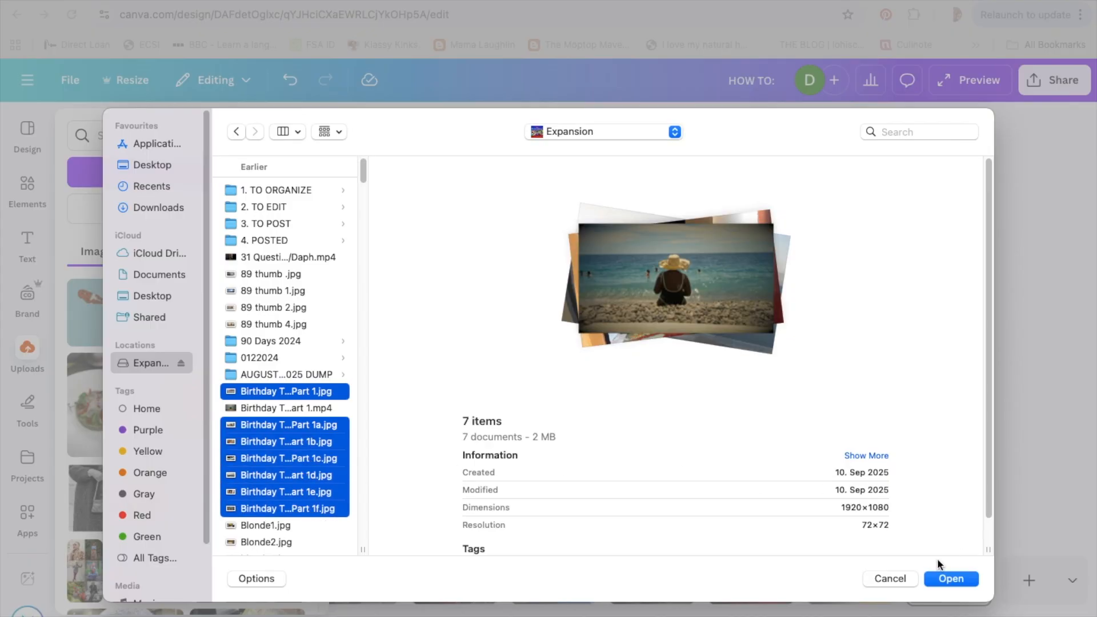
{"action": "left_click", "coordinate": [965, 576]}
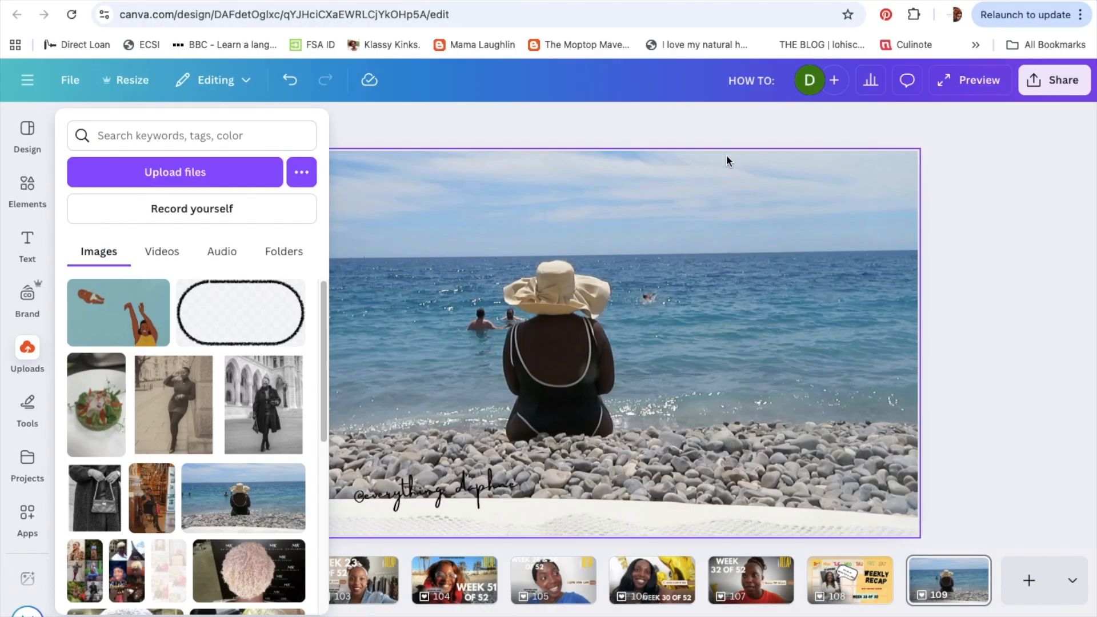
Step: Apply the Flint filter to the beach background photo
{"action": "left_click", "coordinate": [695, 251]}
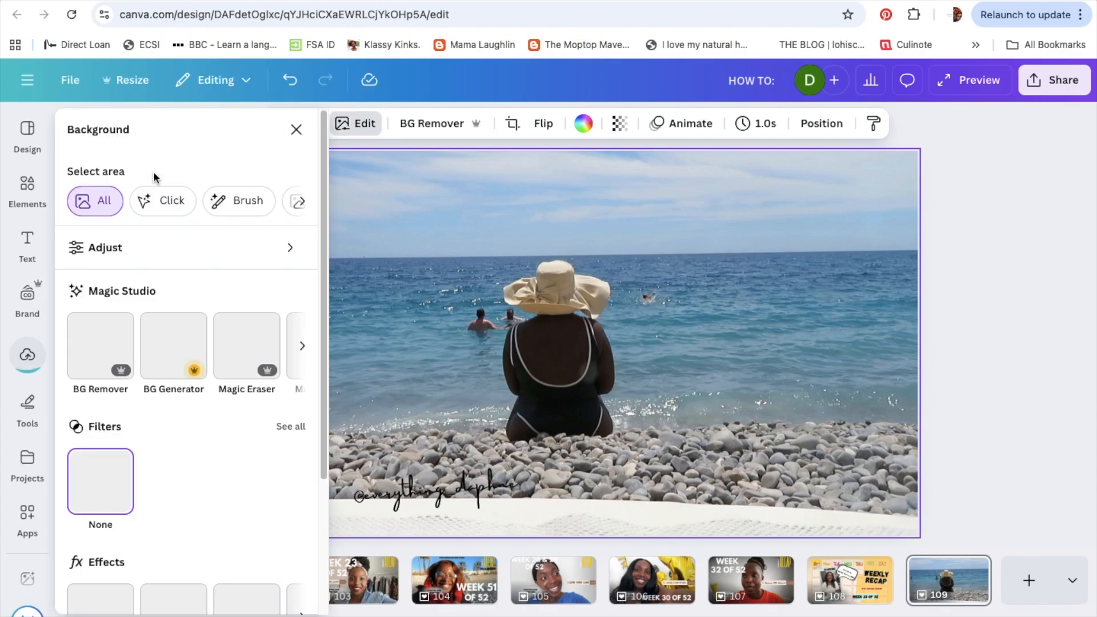
{"action": "scroll", "coordinate": [207, 477], "scroll_direction": "down", "scroll_amount": 1}
{"action": "scroll", "coordinate": [205, 472], "scroll_direction": "down", "scroll_amount": 1}
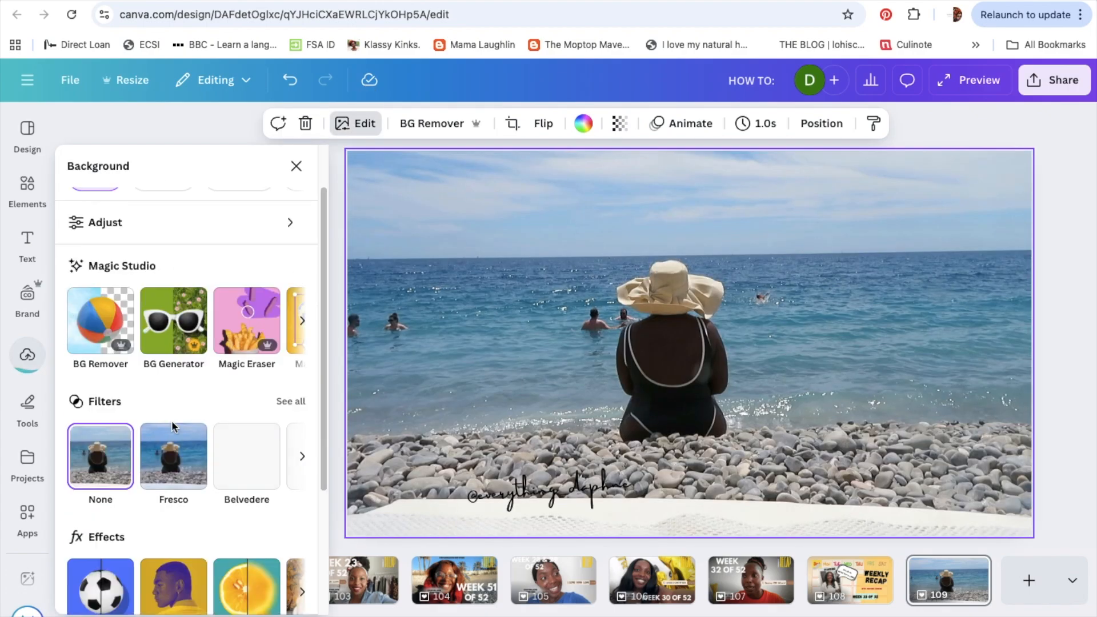
{"action": "left_click", "coordinate": [302, 457]}
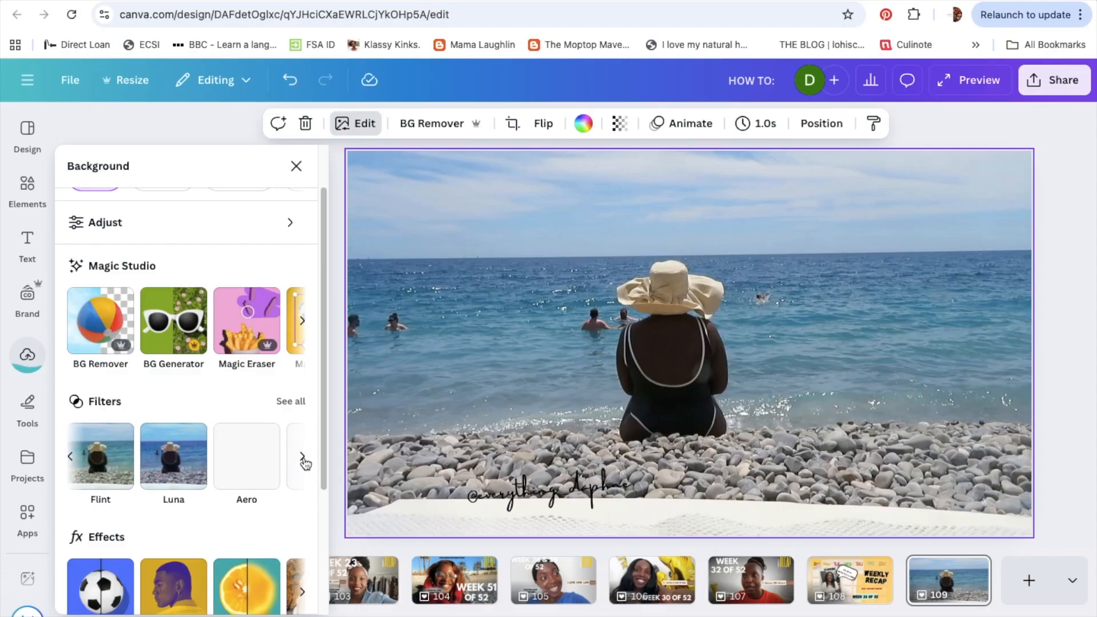
{"action": "left_click", "coordinate": [114, 461]}
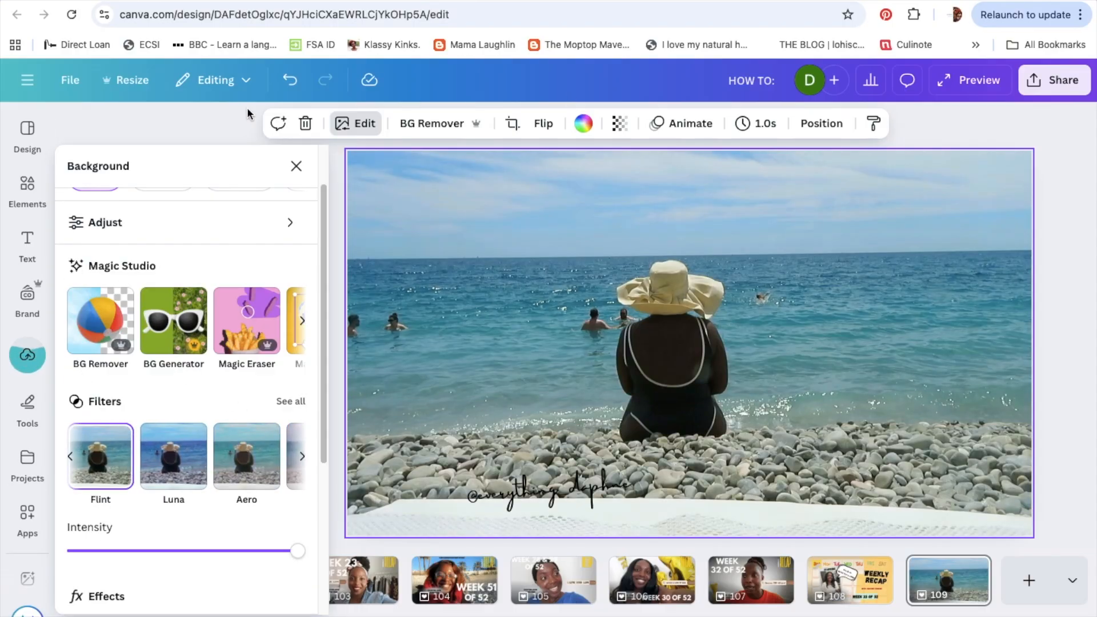
Step: Browse the available text styles and font combinations
{"action": "left_click", "coordinate": [26, 242]}
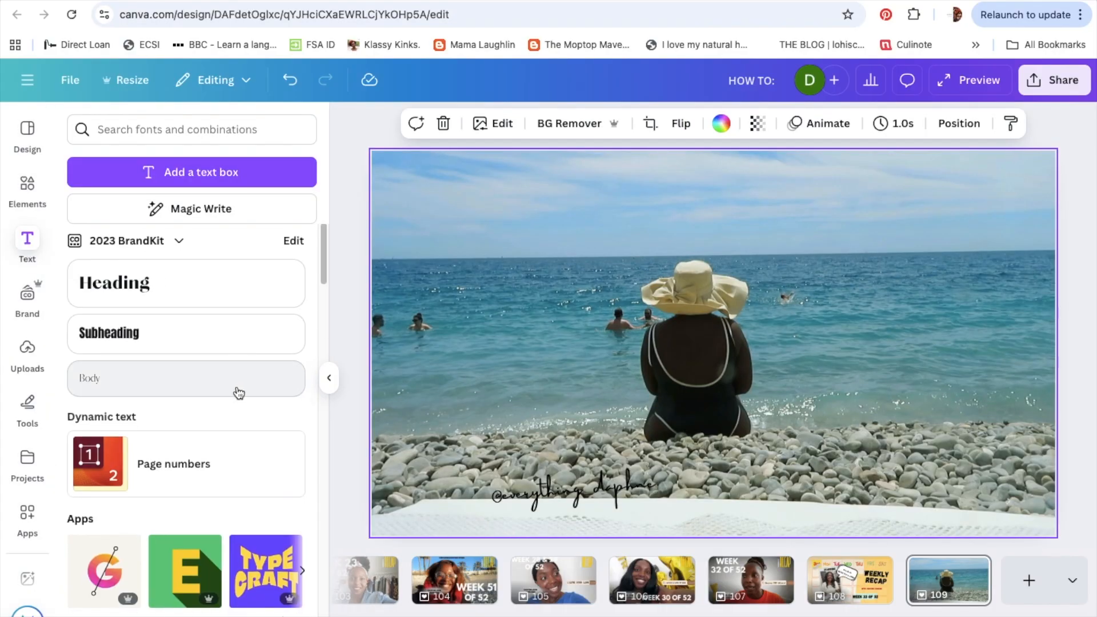
{"action": "scroll", "coordinate": [229, 380], "scroll_direction": "down", "scroll_amount": 5}
{"action": "scroll", "coordinate": [219, 370], "scroll_direction": "up", "scroll_amount": 3}
{"action": "scroll", "coordinate": [218, 370], "scroll_direction": "down", "scroll_amount": 12}
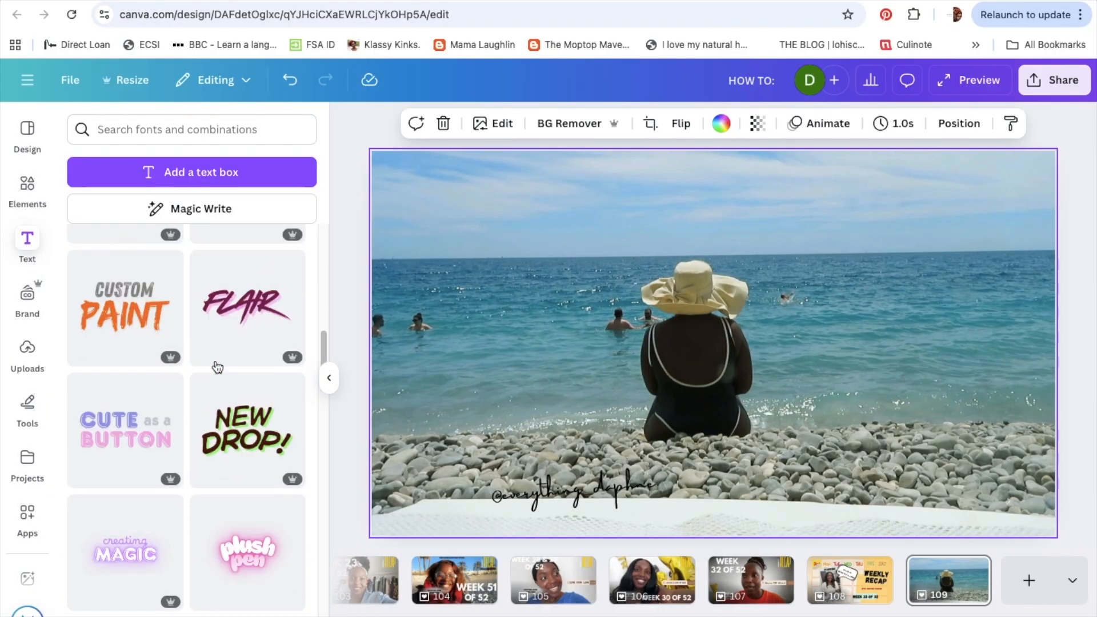
Step: Search the design templates for "travel vlog" and look through the thumbnail layouts for inspiration
{"action": "left_click", "coordinate": [27, 134]}
{"action": "left_click", "coordinate": [166, 129]}
{"action": "type", "text": "travel vlog"}
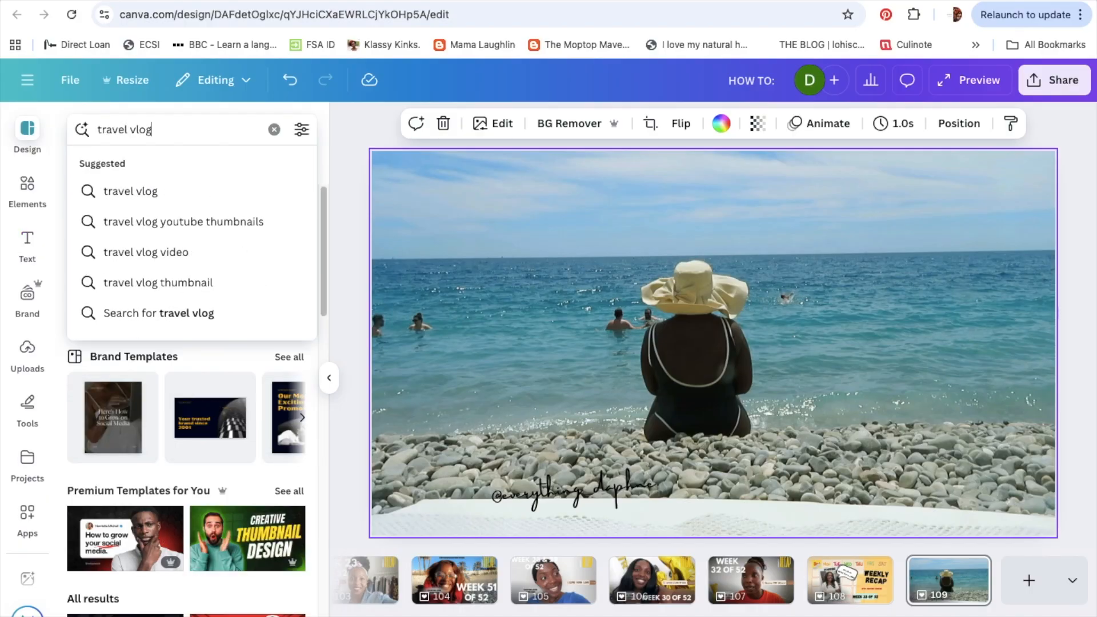
{"action": "key", "text": "Return"}
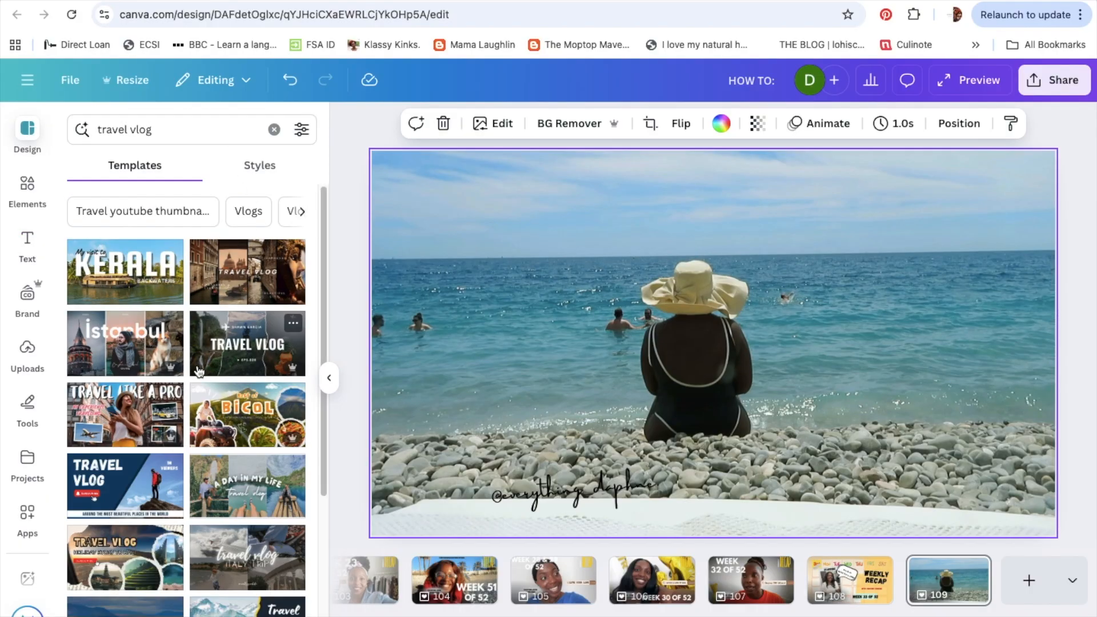
{"action": "scroll", "coordinate": [193, 375], "scroll_direction": "down", "scroll_amount": 4}
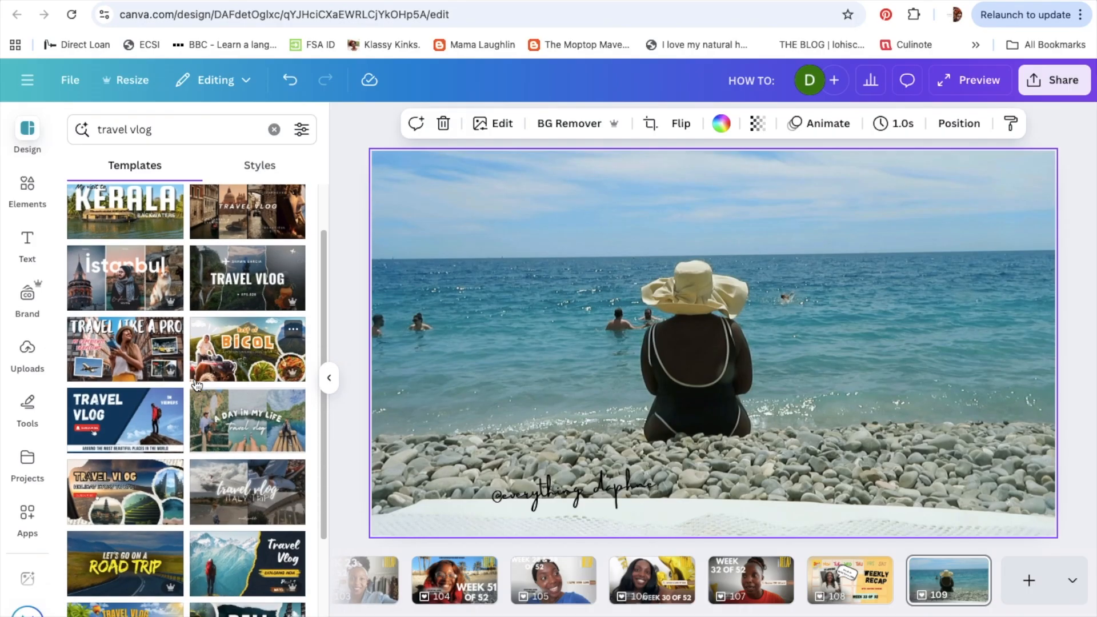
{"action": "scroll", "coordinate": [195, 379], "scroll_direction": "down", "scroll_amount": 3}
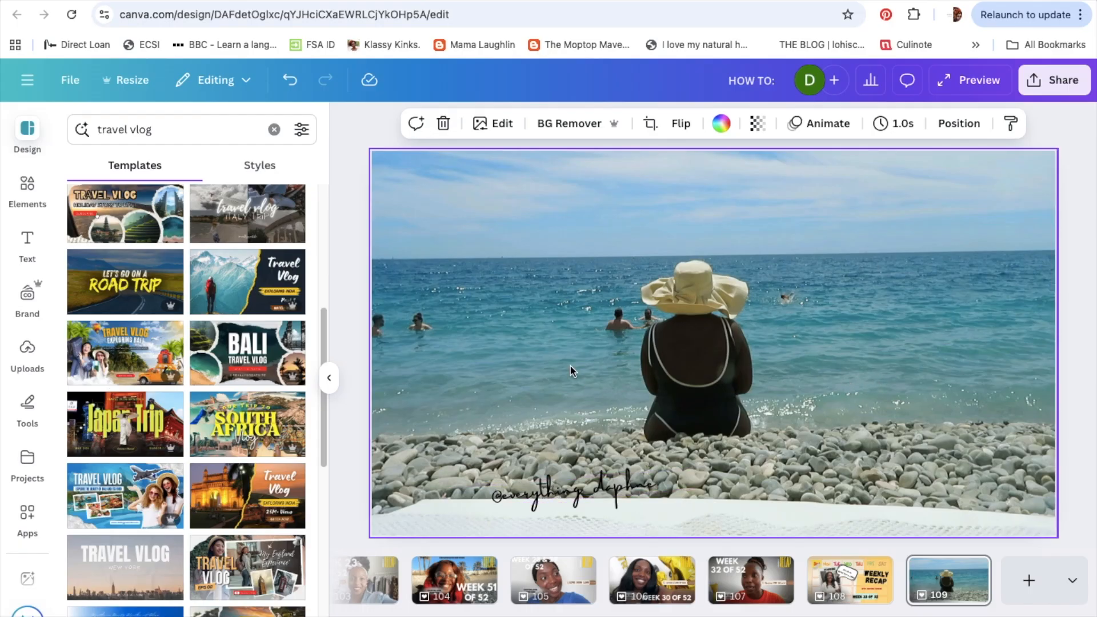
Step: Add the Business Journal font combination to the beach page and clear its BUSINESS line
{"action": "left_click", "coordinate": [26, 245]}
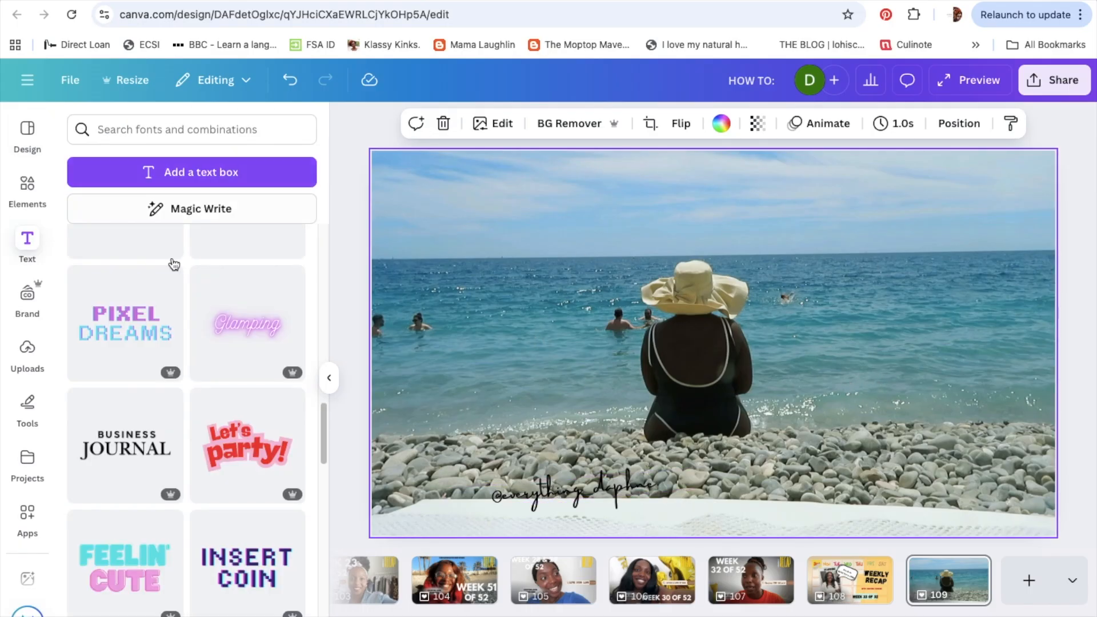
{"action": "left_click", "coordinate": [130, 460]}
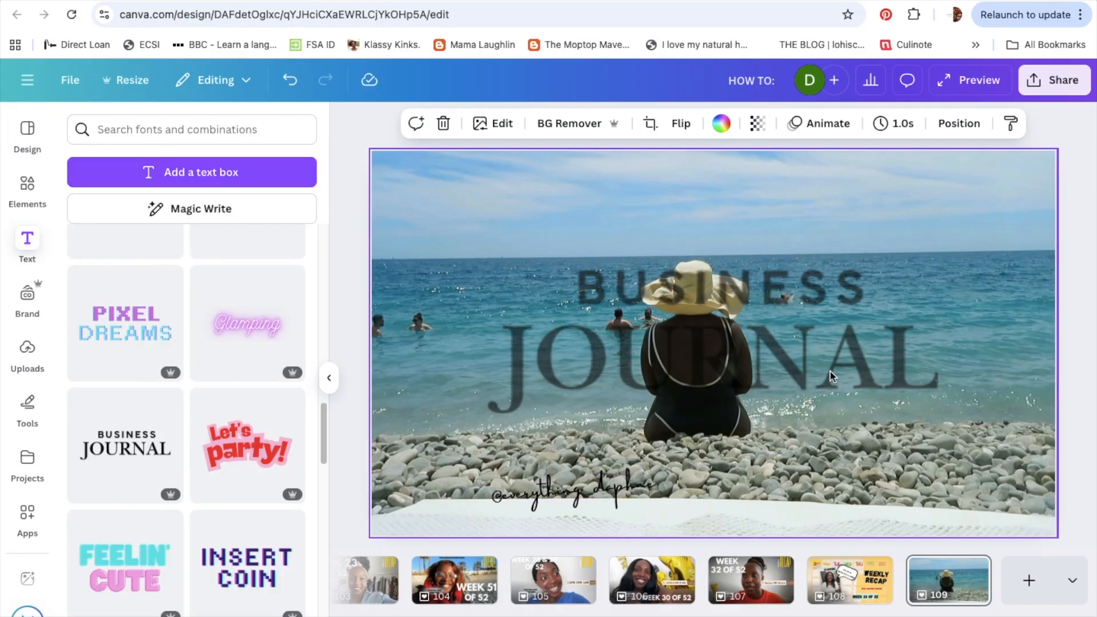
{"action": "left_click", "coordinate": [808, 286]}
{"action": "double_click", "coordinate": [808, 286]}
{"action": "type", "text": "S"}
{"action": "key", "text": "BackSpace"}
Step: Replace the JOURNAL text with "NICE, FRANCE" and widen its text box so the title fits on one line
{"action": "left_click", "coordinate": [792, 369]}
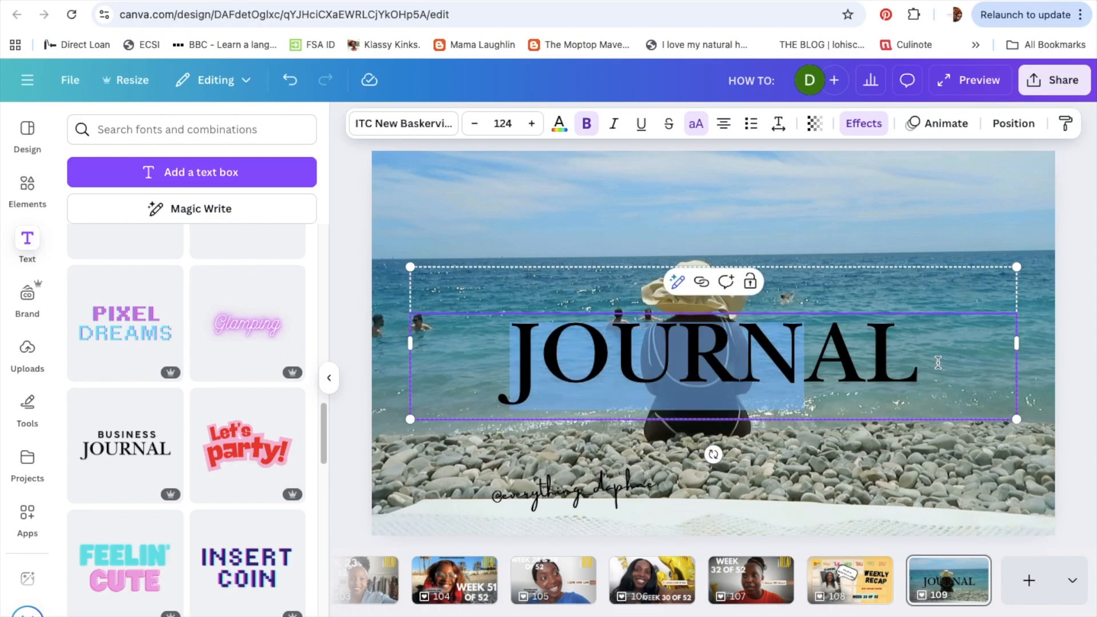
{"action": "double_click", "coordinate": [793, 369]}
{"action": "type", "text": "NICE, FRANCE"}
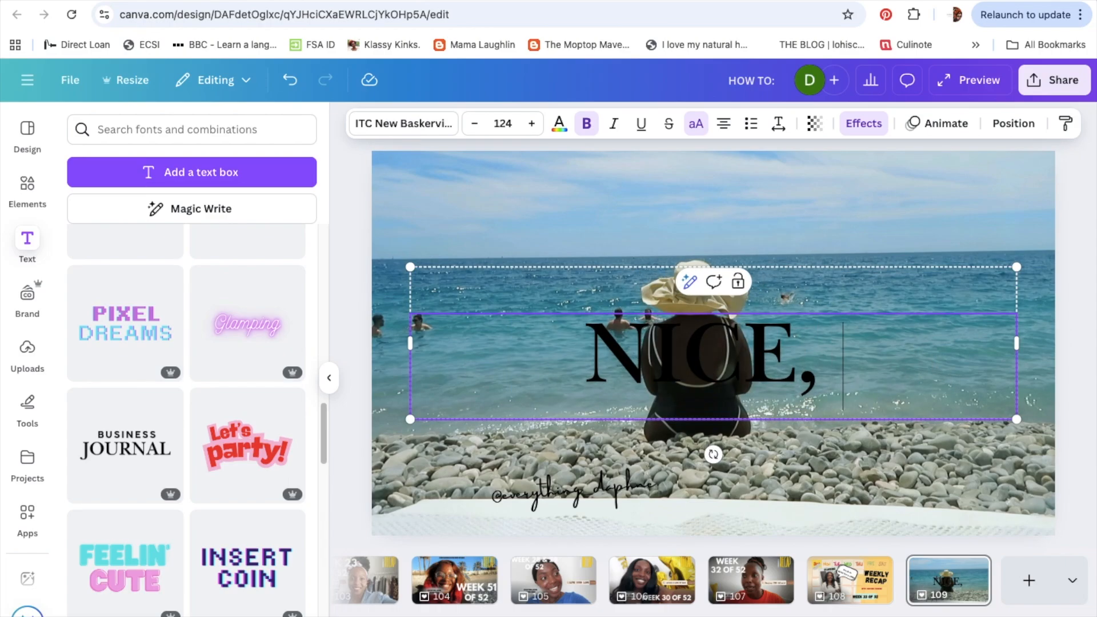
{"action": "left_click_drag", "start_coordinate": [410, 383], "coordinate": [379, 381]}
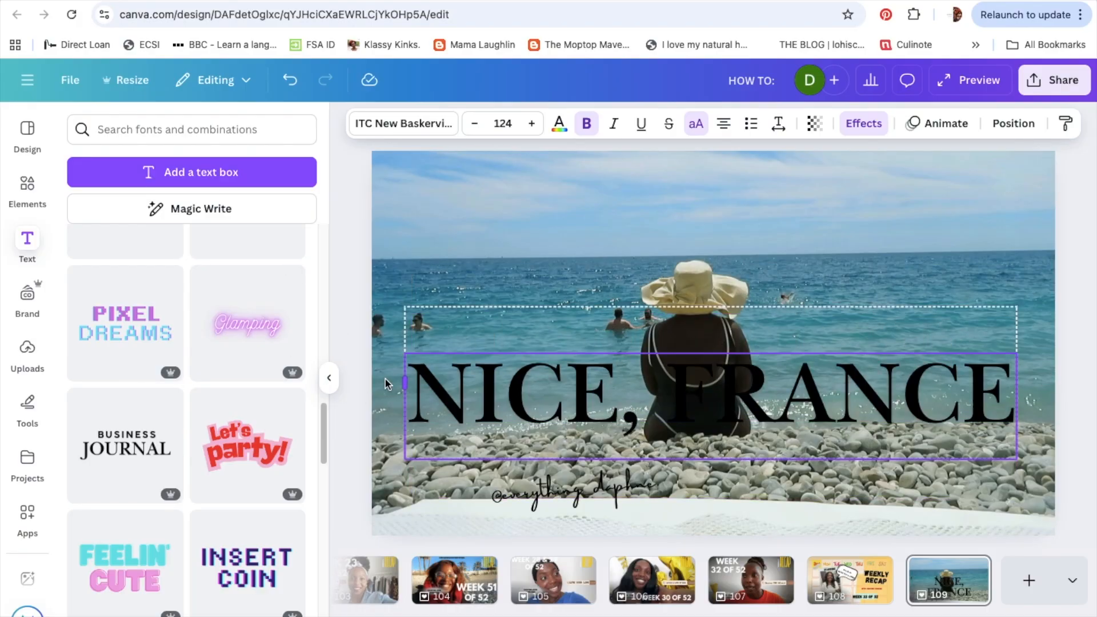
Step: Delete the empty text box above the title and move NICE, FRANCE up over the water
{"action": "left_click", "coordinate": [477, 320]}
{"action": "left_click", "coordinate": [509, 318]}
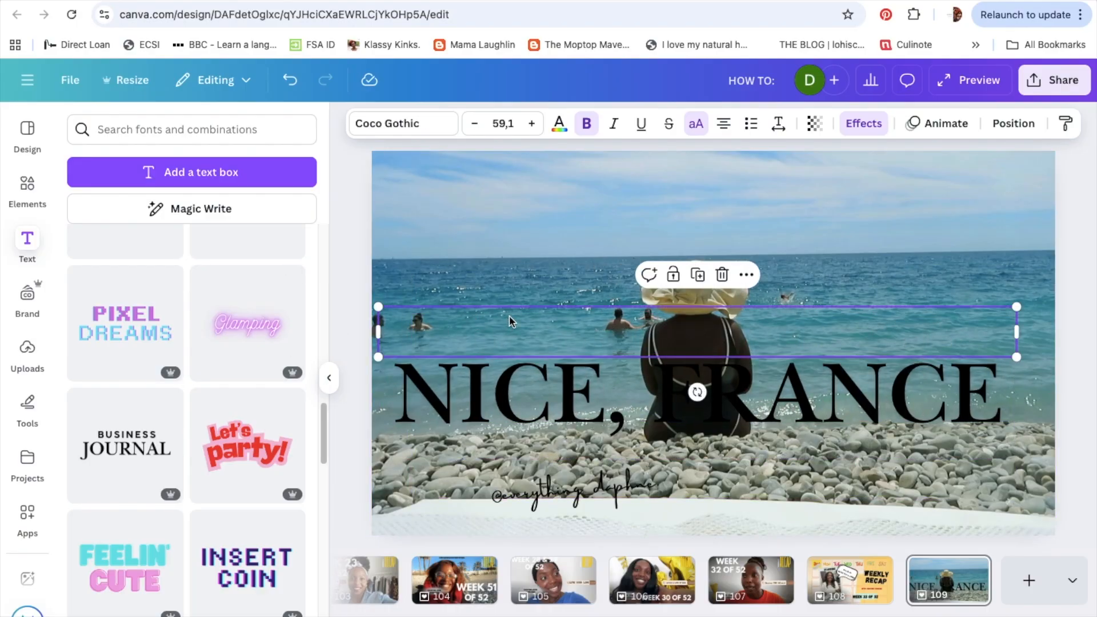
{"action": "key", "text": "Delete"}
{"action": "left_click_drag", "start_coordinate": [737, 400], "coordinate": [761, 359]}
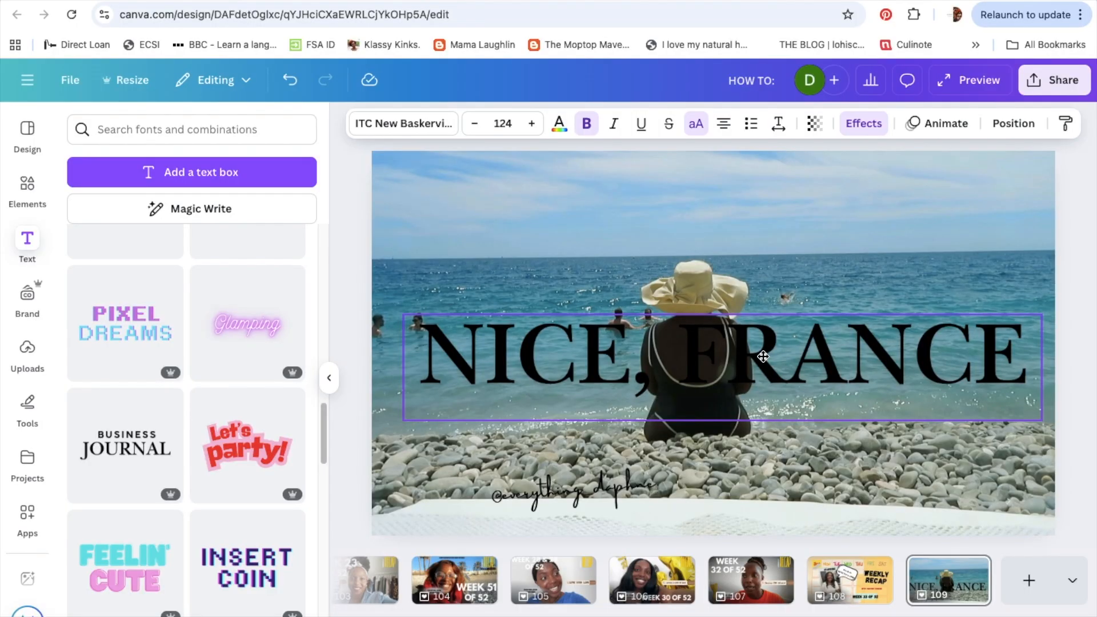
Step: Color the NICE, FRANCE title golden yellow and give it a dark red Outline effect with thickness 20
{"action": "left_click", "coordinate": [559, 124]}
{"action": "left_click", "coordinate": [221, 514]}
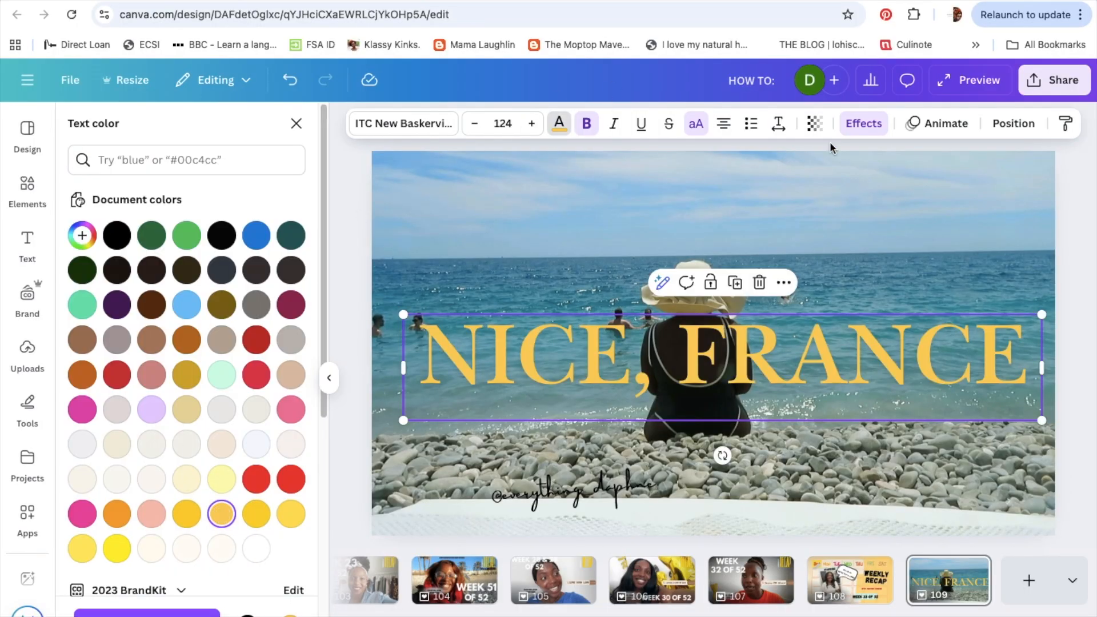
{"action": "left_click", "coordinate": [870, 128]}
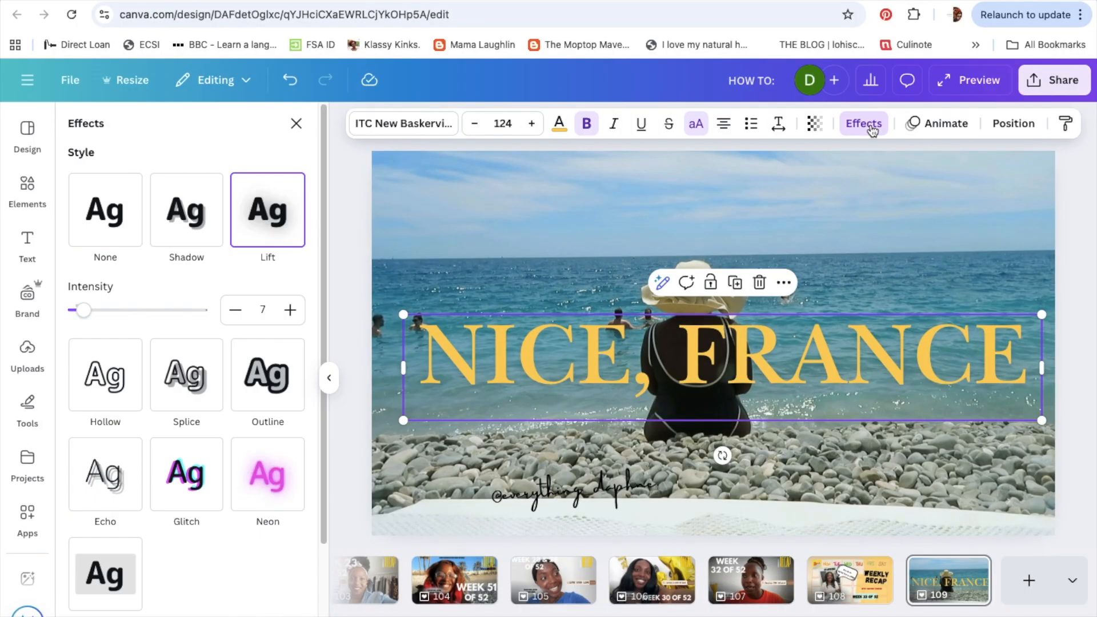
{"action": "left_click", "coordinate": [266, 374]}
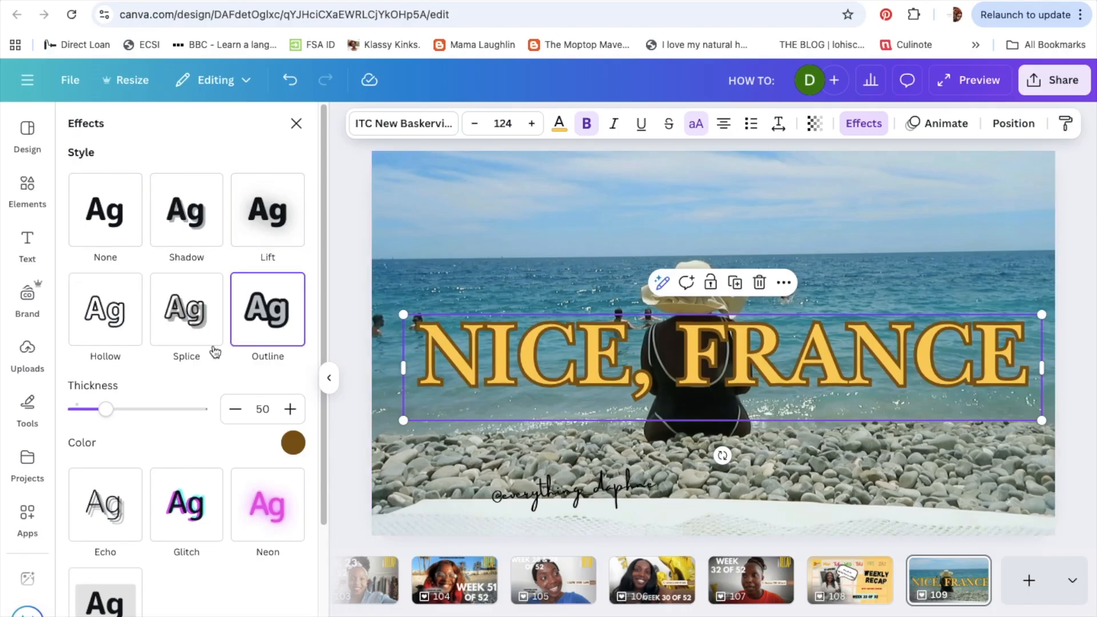
{"action": "left_click", "coordinate": [293, 442]}
{"action": "left_click", "coordinate": [272, 338]}
{"action": "left_click", "coordinate": [208, 450]}
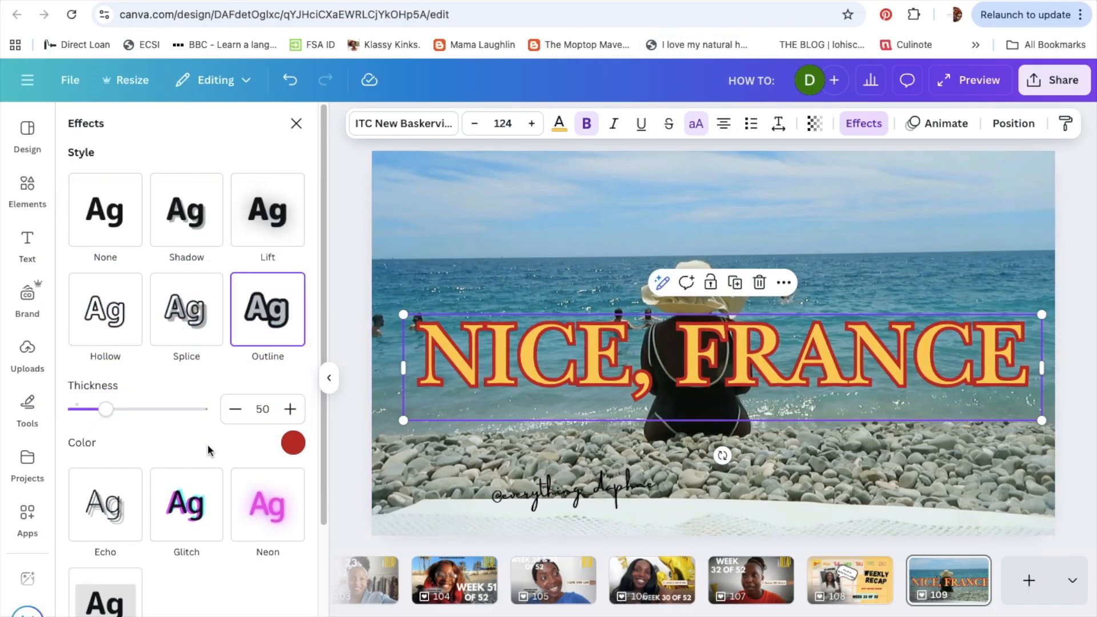
{"action": "left_click_drag", "start_coordinate": [106, 409], "coordinate": [87, 410]}
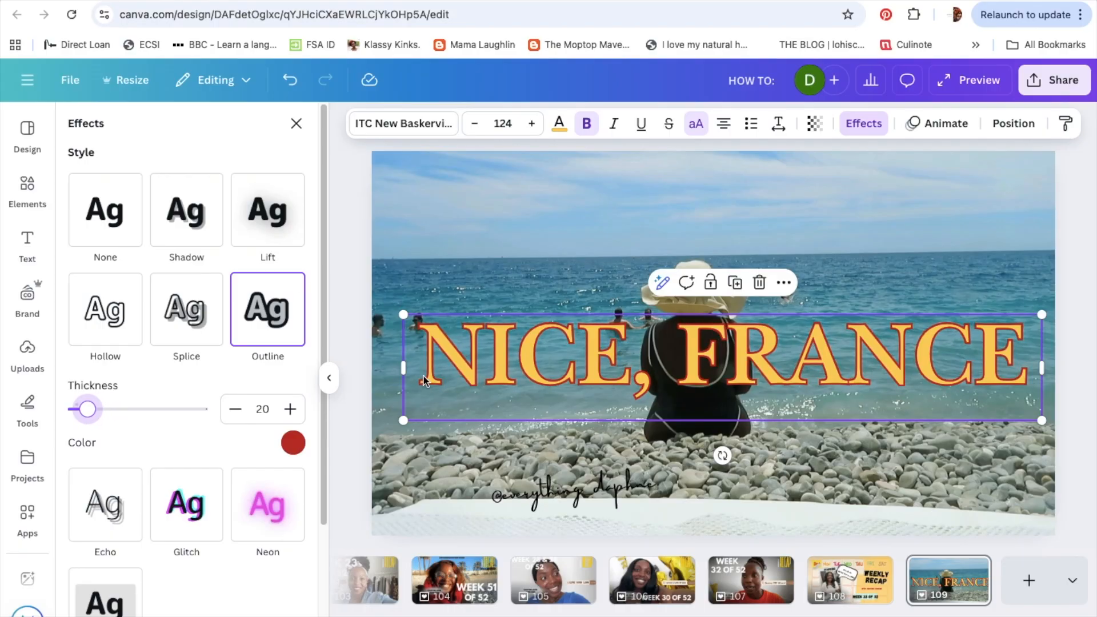
Step: Try the Architects Daughter, Brittany and Gagalin fonts on the NICE, FRANCE title
{"action": "left_click", "coordinate": [411, 123]}
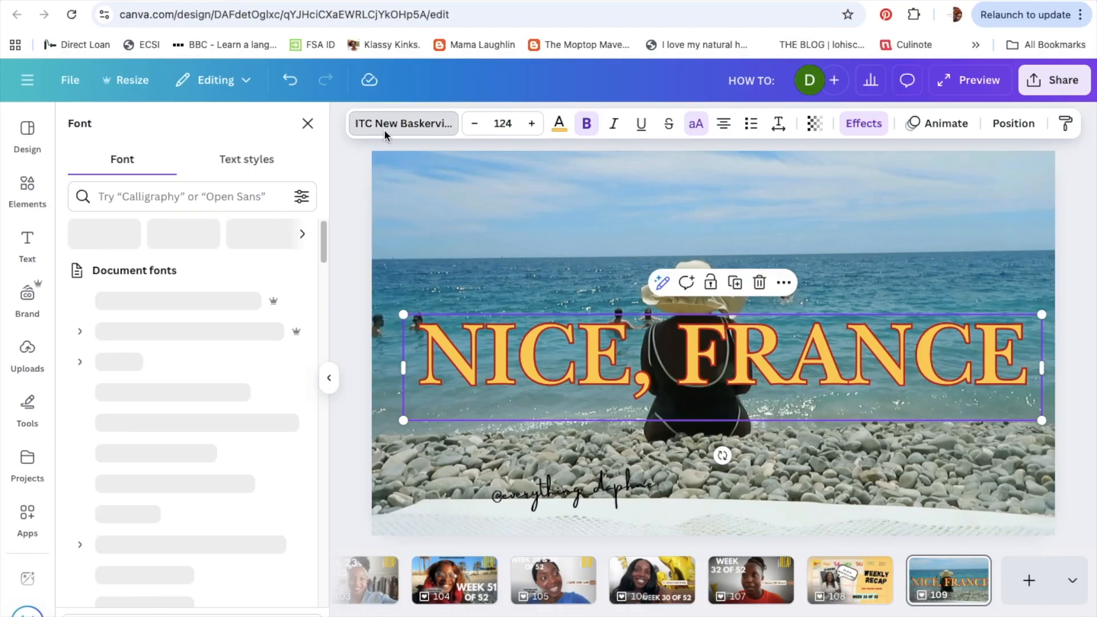
{"action": "left_click", "coordinate": [149, 361]}
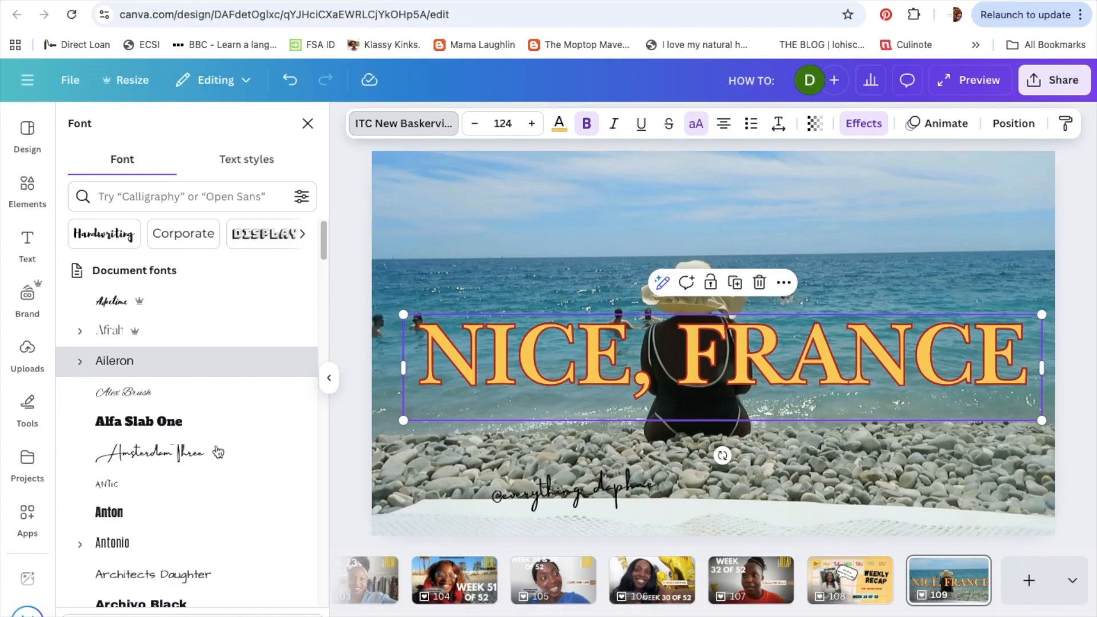
{"action": "scroll", "coordinate": [204, 494], "scroll_direction": "down", "scroll_amount": 1}
{"action": "scroll", "coordinate": [205, 495], "scroll_direction": "down", "scroll_amount": 5}
{"action": "scroll", "coordinate": [204, 485], "scroll_direction": "up", "scroll_amount": 1}
{"action": "left_click", "coordinate": [203, 353]}
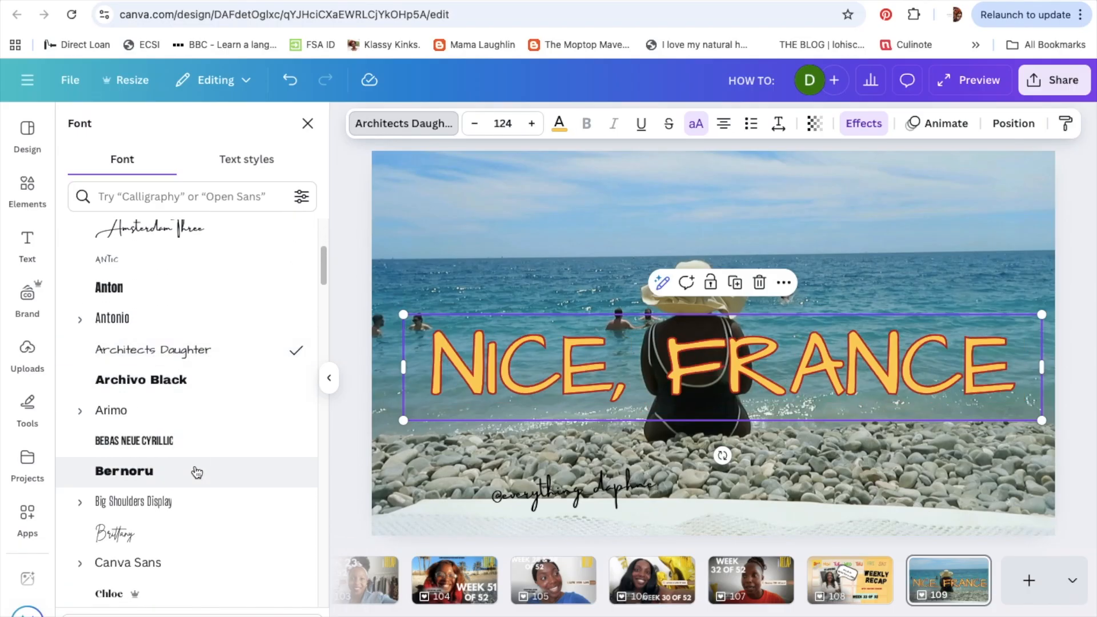
{"action": "scroll", "coordinate": [194, 470], "scroll_direction": "down", "scroll_amount": 1}
{"action": "left_click", "coordinate": [191, 454]}
{"action": "scroll", "coordinate": [183, 468], "scroll_direction": "down", "scroll_amount": 4}
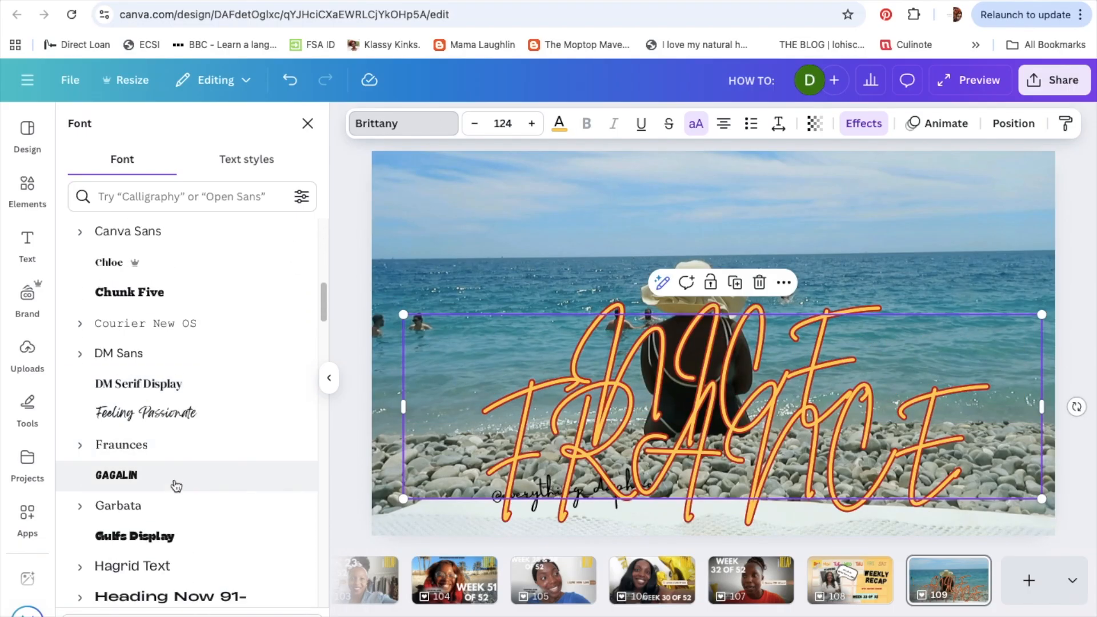
{"action": "left_click", "coordinate": [179, 473]}
{"action": "scroll", "coordinate": [182, 468], "scroll_direction": "down", "scroll_amount": 2}
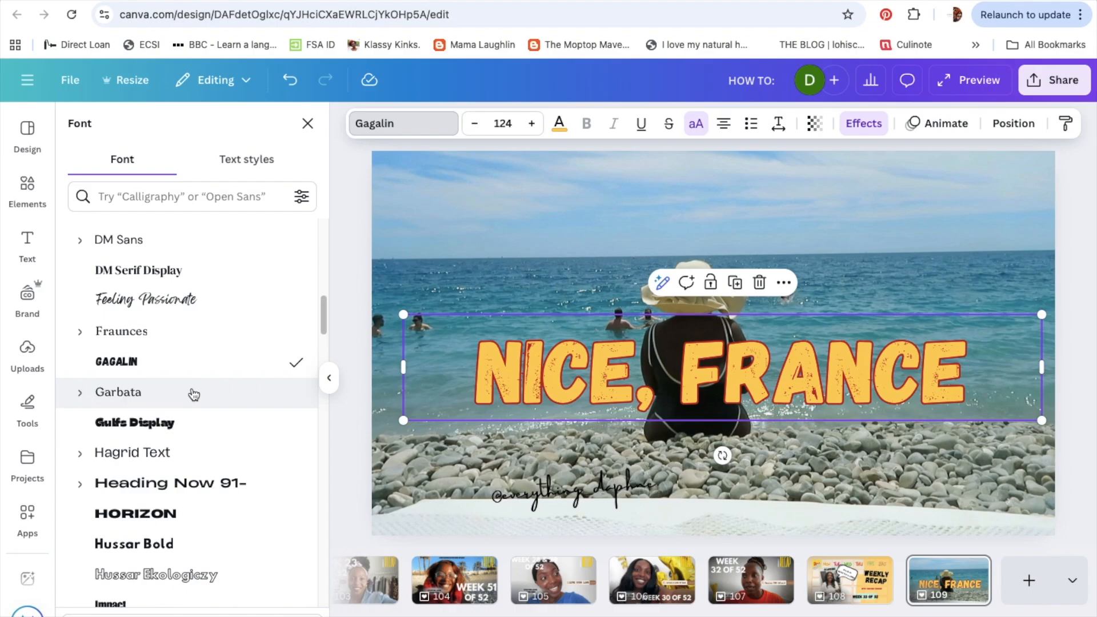
Step: Compare Feeling Passionate, DM Serif Display, Garbata and Gulfs Display on the title, then return to Gagalin
{"action": "left_click", "coordinate": [184, 299]}
{"action": "left_click", "coordinate": [183, 270]}
{"action": "left_click", "coordinate": [174, 394]}
{"action": "left_click", "coordinate": [169, 422]}
{"action": "left_click", "coordinate": [162, 362]}
Step: Try the ITC Benguiat and Lucidity Expand fonts on the title
{"action": "scroll", "coordinate": [194, 400], "scroll_direction": "down", "scroll_amount": 5}
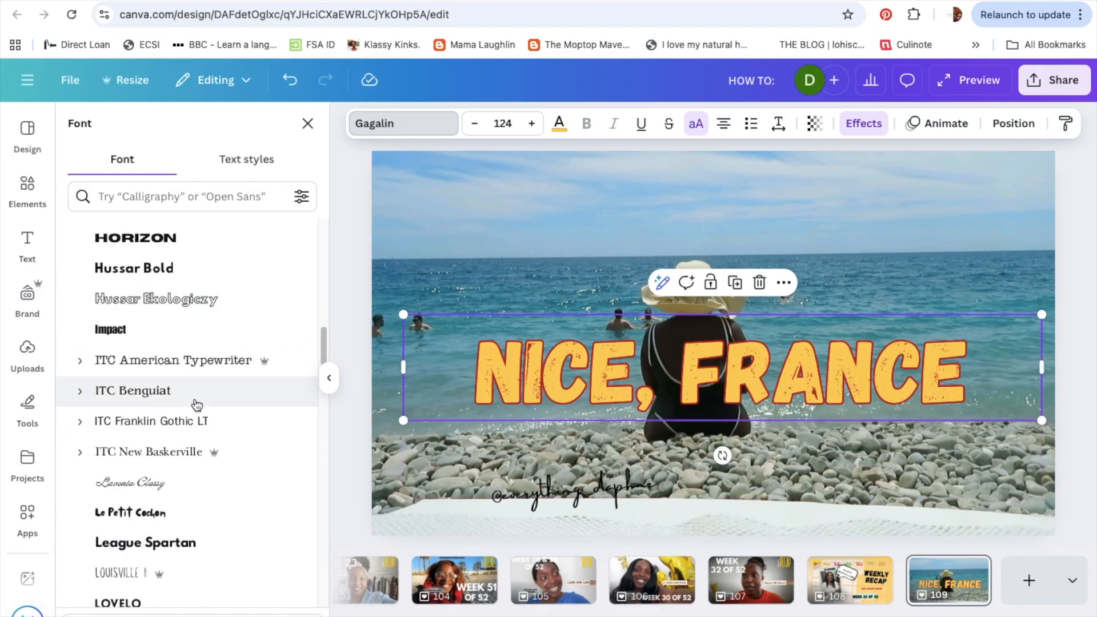
{"action": "scroll", "coordinate": [197, 405], "scroll_direction": "down", "scroll_amount": 2}
{"action": "left_click", "coordinate": [183, 290]}
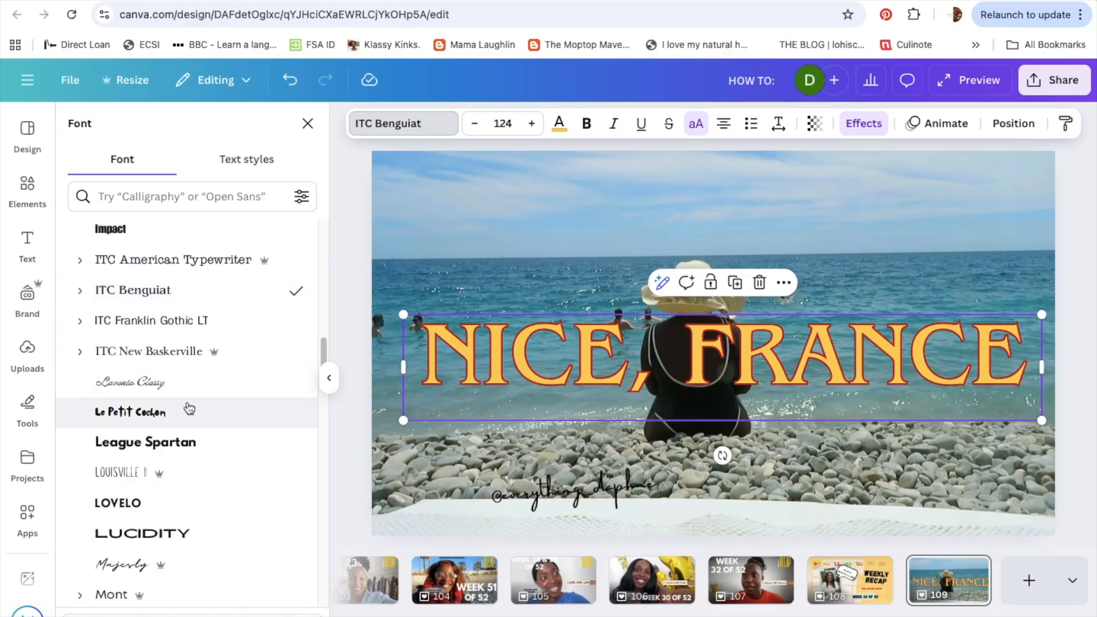
{"action": "left_click", "coordinate": [172, 533]}
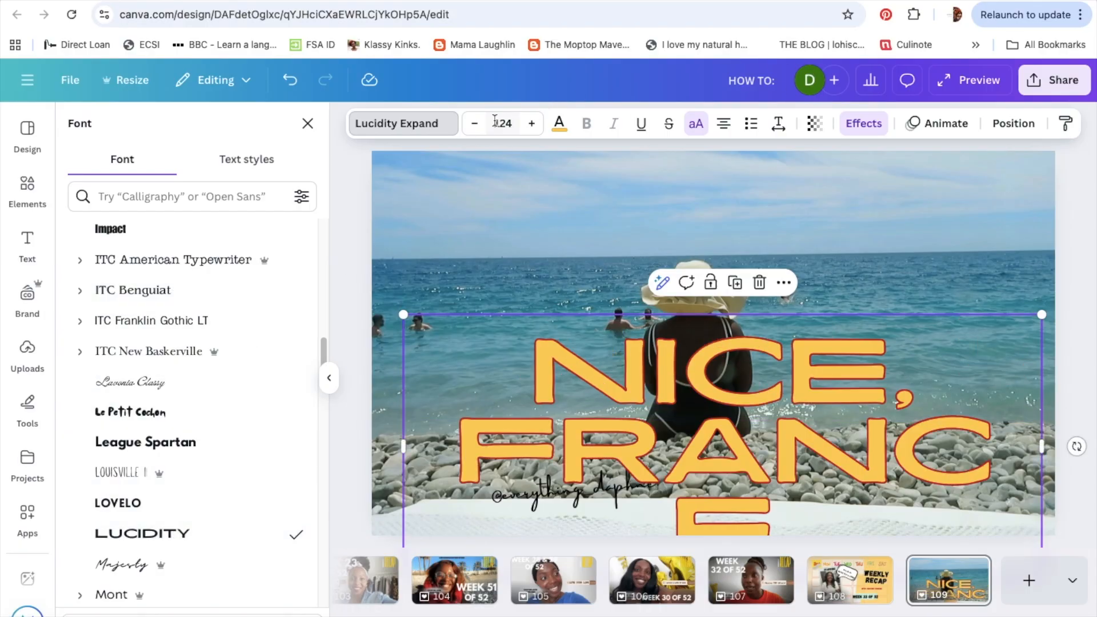
Step: Reduce the title's font size to 69.8 and widen its text box on both sides, slightly past the page's right edge
{"action": "left_click", "coordinate": [474, 124]}
{"action": "left_click", "coordinate": [475, 123]}
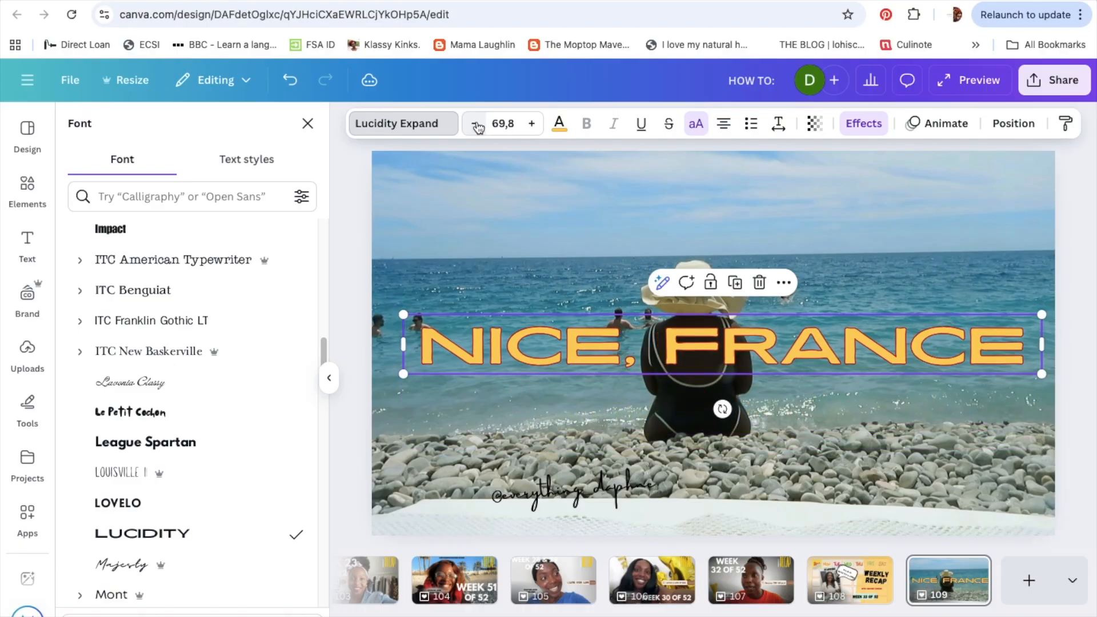
{"action": "left_click_drag", "start_coordinate": [403, 345], "coordinate": [382, 344]}
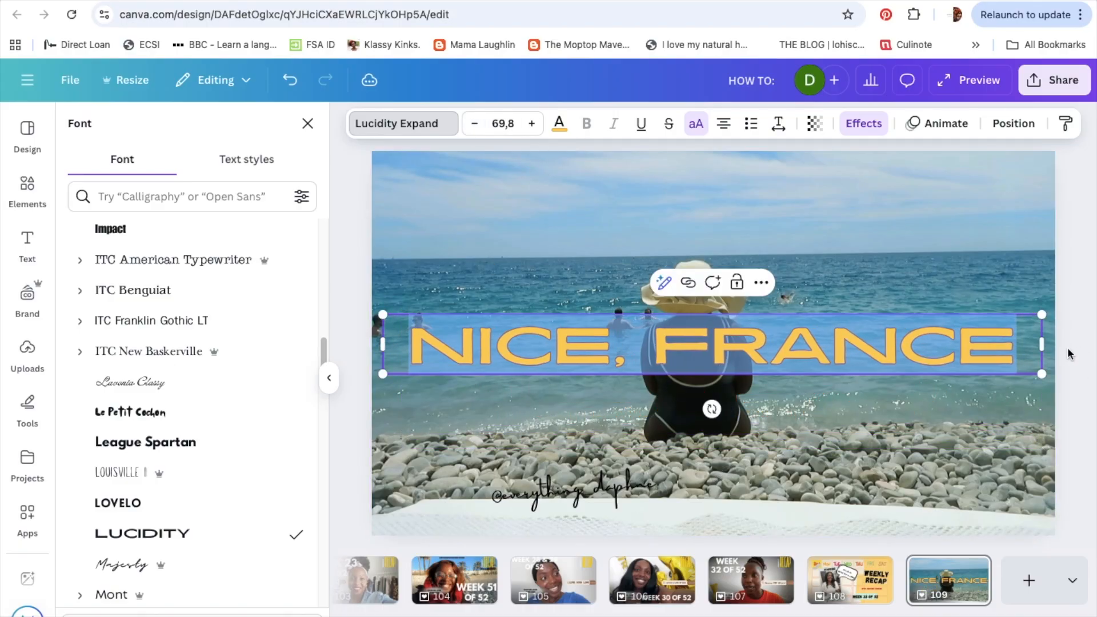
{"action": "left_click_drag", "start_coordinate": [1041, 344], "coordinate": [1071, 354]}
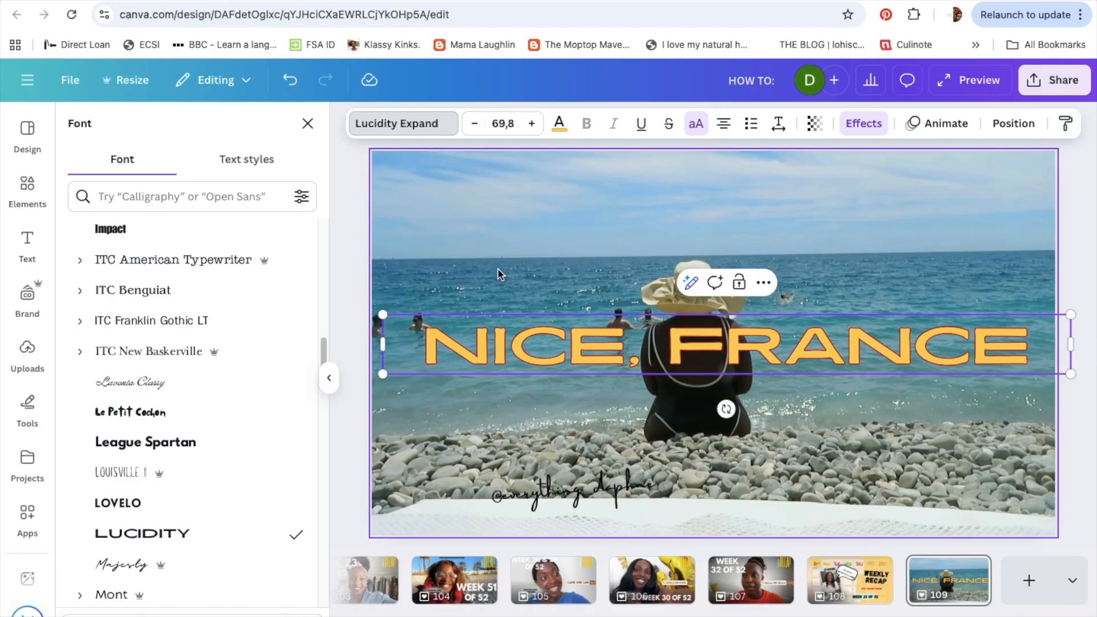
Step: Try the Louisville II, Noto Serif Display ExtraCondensed and Red Hat Display fonts on the title
{"action": "left_click", "coordinate": [111, 476]}
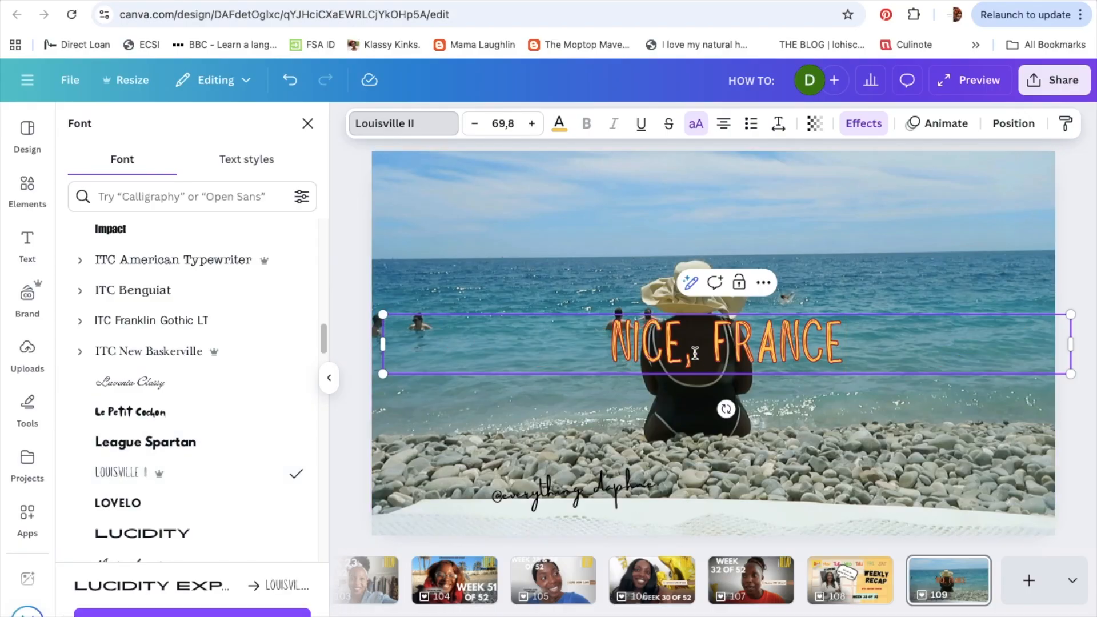
{"action": "scroll", "coordinate": [234, 480], "scroll_direction": "down", "scroll_amount": 5}
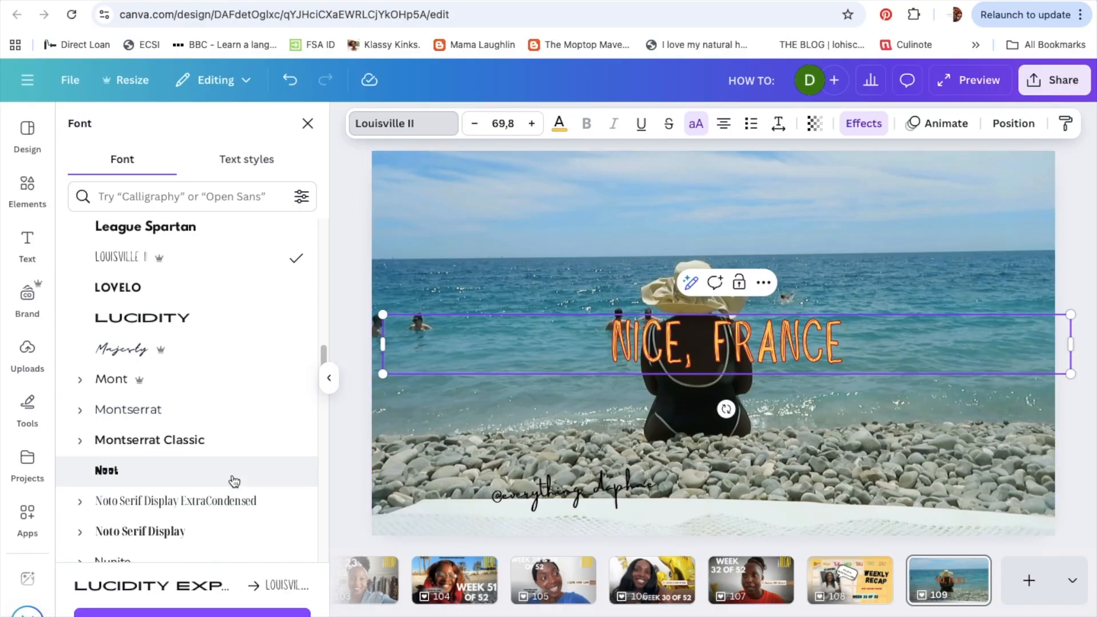
{"action": "left_click", "coordinate": [159, 435]}
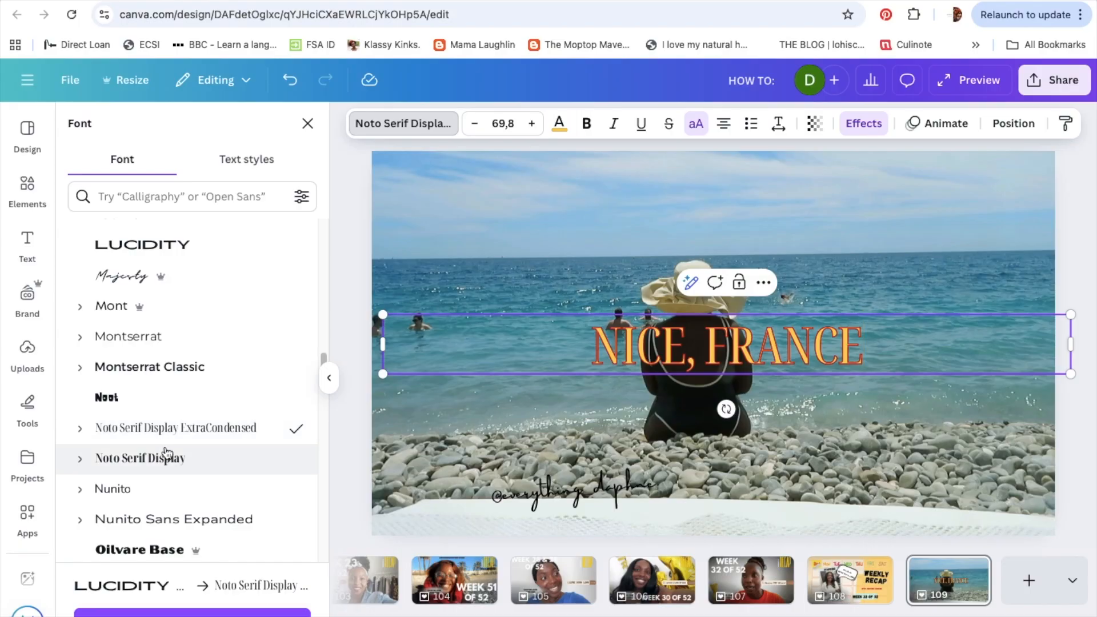
{"action": "scroll", "coordinate": [165, 452], "scroll_direction": "down", "scroll_amount": 4}
{"action": "scroll", "coordinate": [165, 445], "scroll_direction": "down", "scroll_amount": 3}
{"action": "left_click", "coordinate": [166, 369]}
{"action": "scroll", "coordinate": [165, 417], "scroll_direction": "down", "scroll_amount": 2}
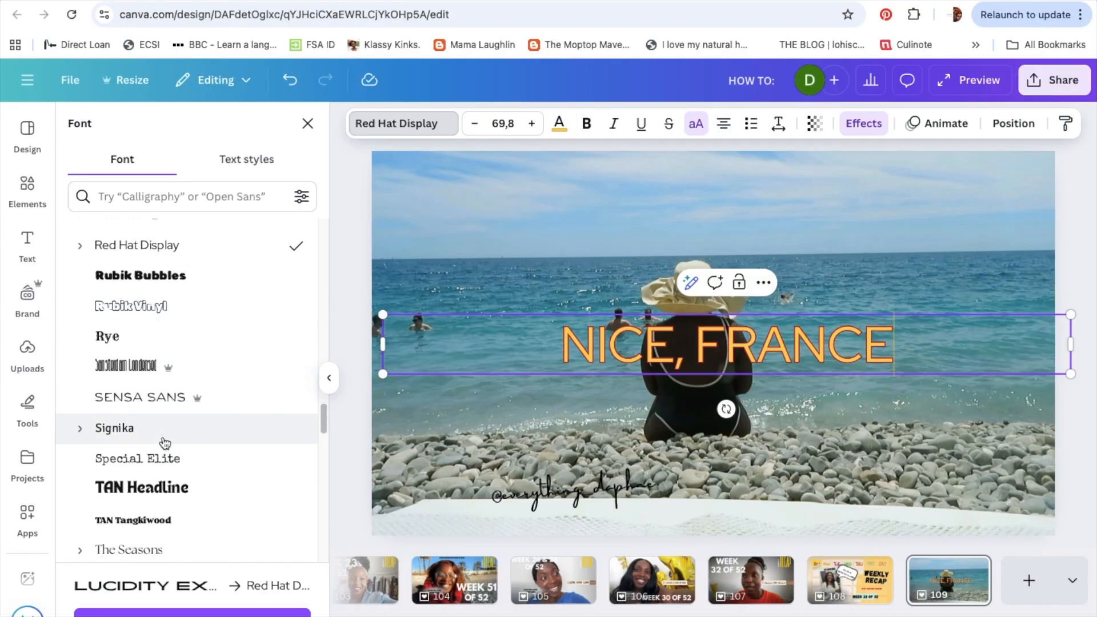
Step: Set the title's font to Special Elite, comparing it with The Seasons
{"action": "left_click", "coordinate": [147, 464]}
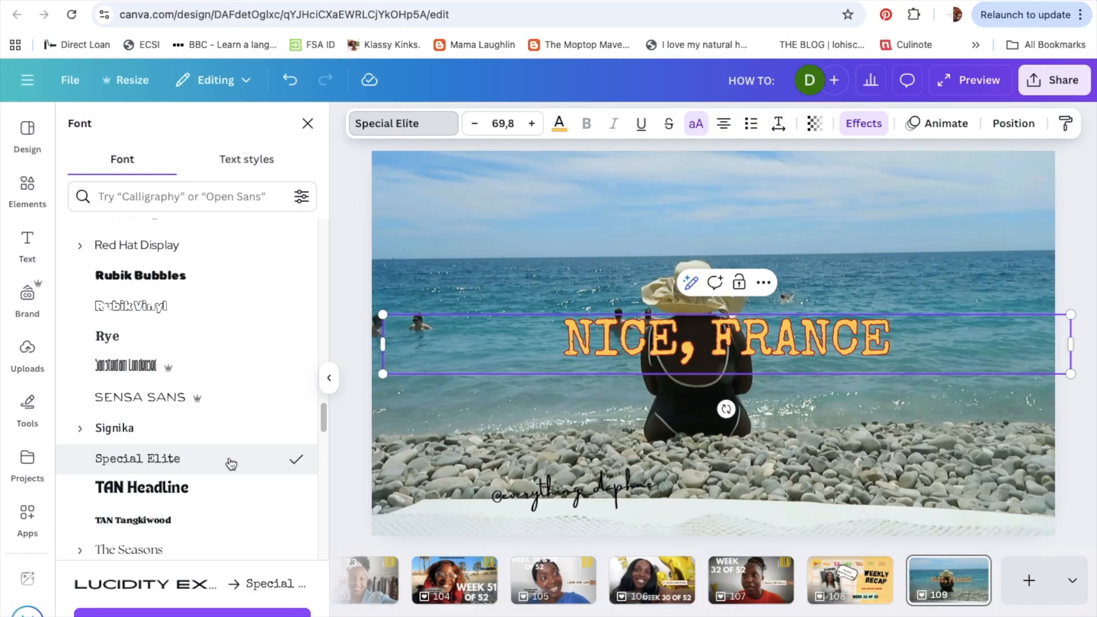
{"action": "scroll", "coordinate": [199, 435], "scroll_direction": "down", "scroll_amount": 4}
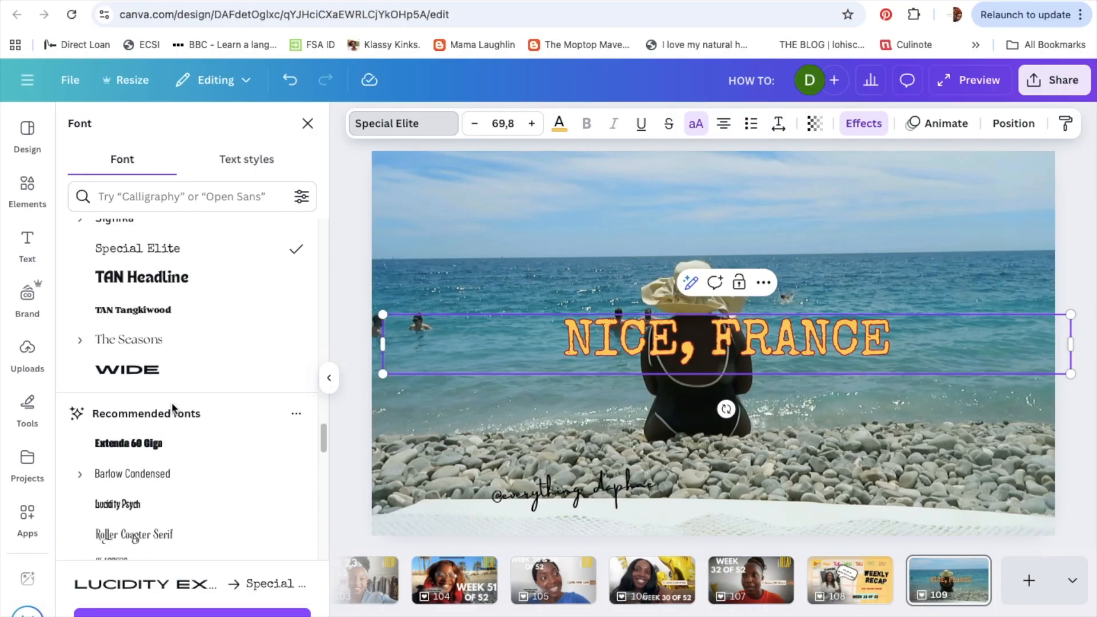
{"action": "left_click", "coordinate": [166, 345]}
{"action": "left_click", "coordinate": [155, 264]}
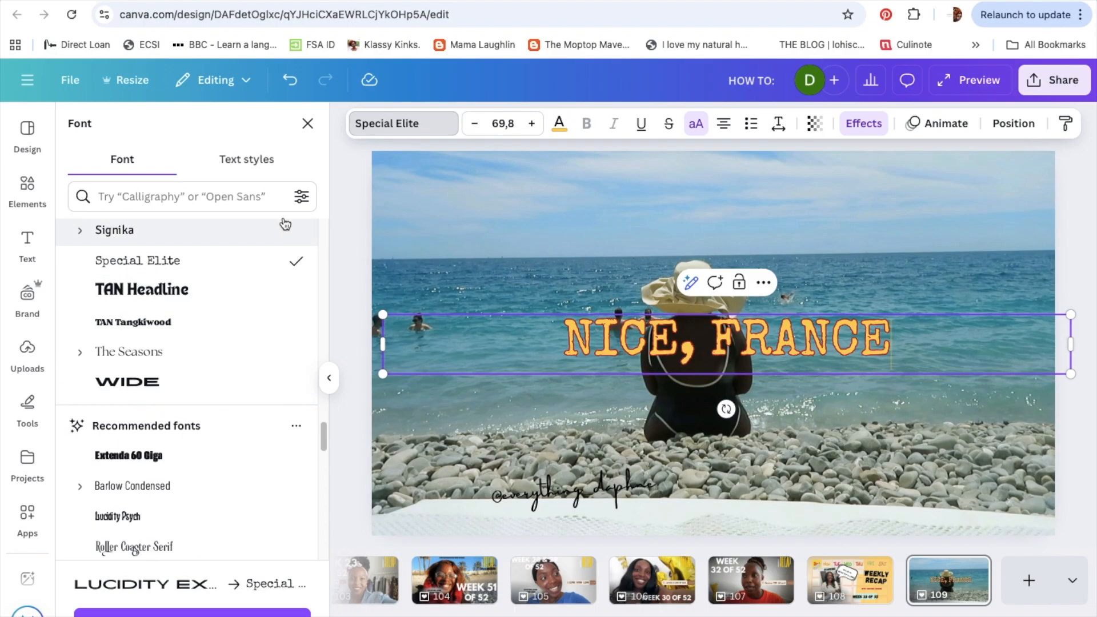
Step: Search the text colors for "blue" and pick a royal blue for the title
{"action": "left_click", "coordinate": [560, 129]}
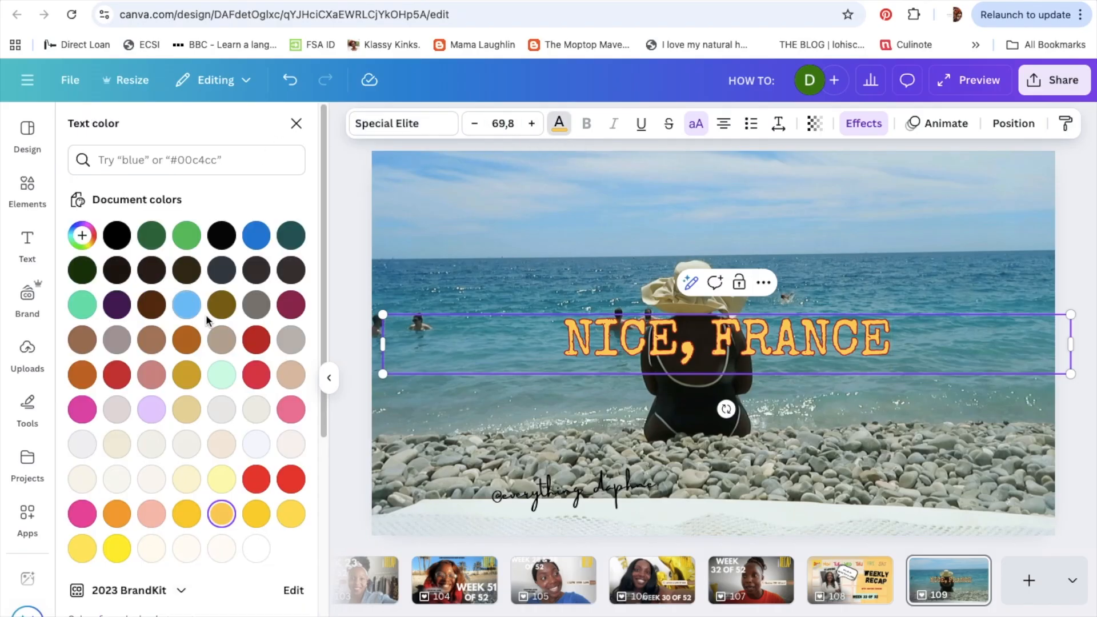
{"action": "scroll", "coordinate": [205, 314], "scroll_direction": "down", "scroll_amount": 6}
{"action": "scroll", "coordinate": [204, 318], "scroll_direction": "up", "scroll_amount": 6}
{"action": "left_click", "coordinate": [164, 159]}
{"action": "type", "text": "blue"}
{"action": "left_click", "coordinate": [121, 227]}
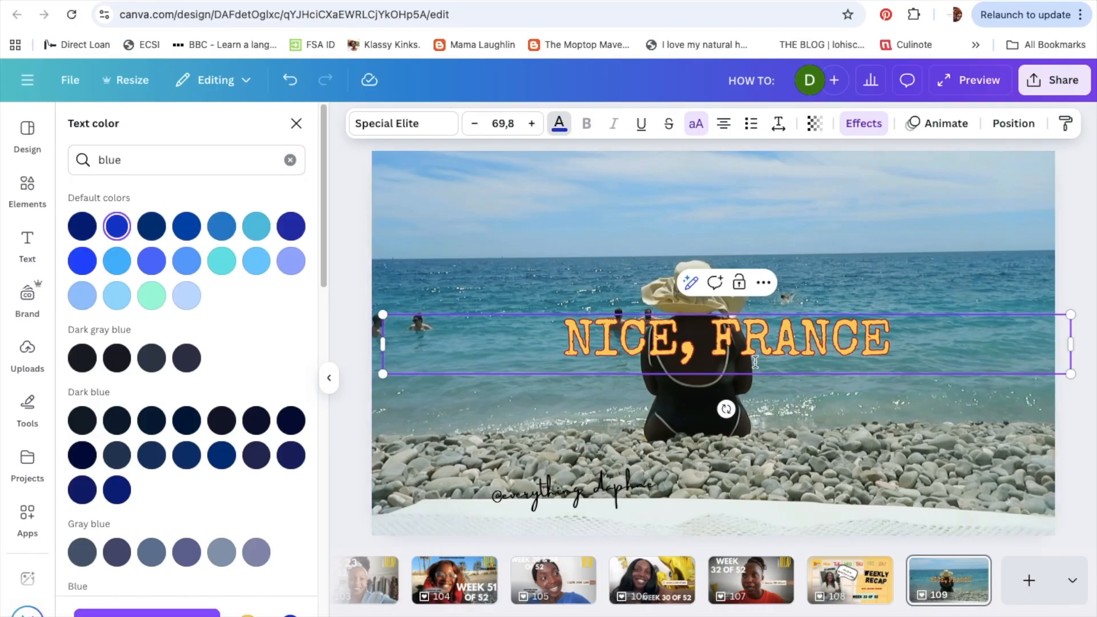
Step: Try royal blue, medium blue and light turquoise blue on the whole title text and look through the other blue shades
{"action": "key", "text": "ctrl+a"}
{"action": "left_click", "coordinate": [119, 229]}
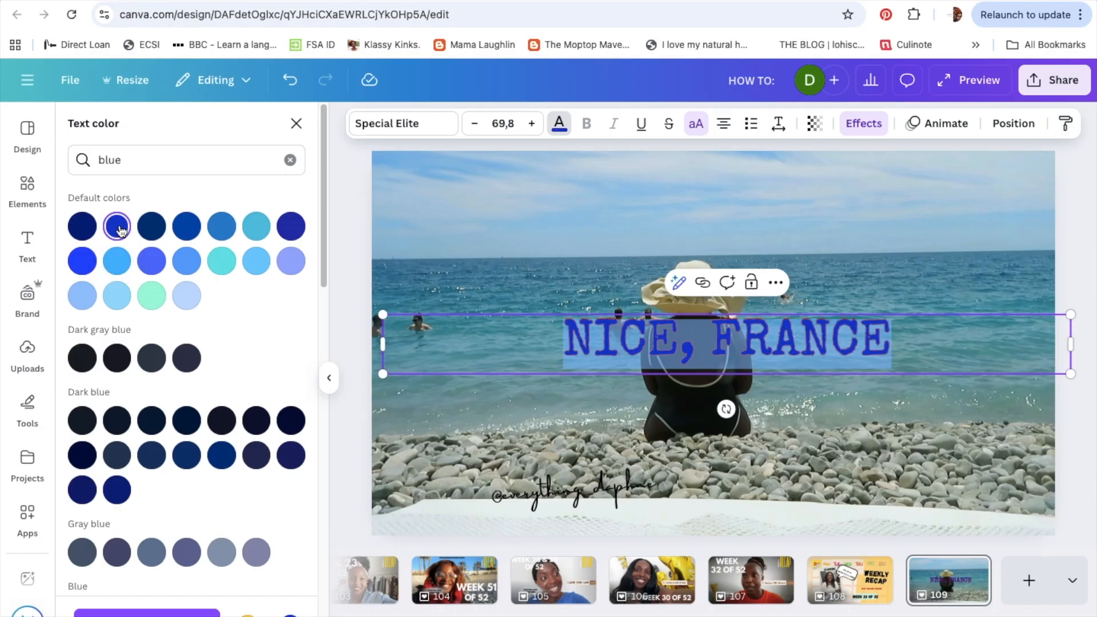
{"action": "left_click", "coordinate": [221, 227]}
{"action": "left_click", "coordinate": [256, 227]}
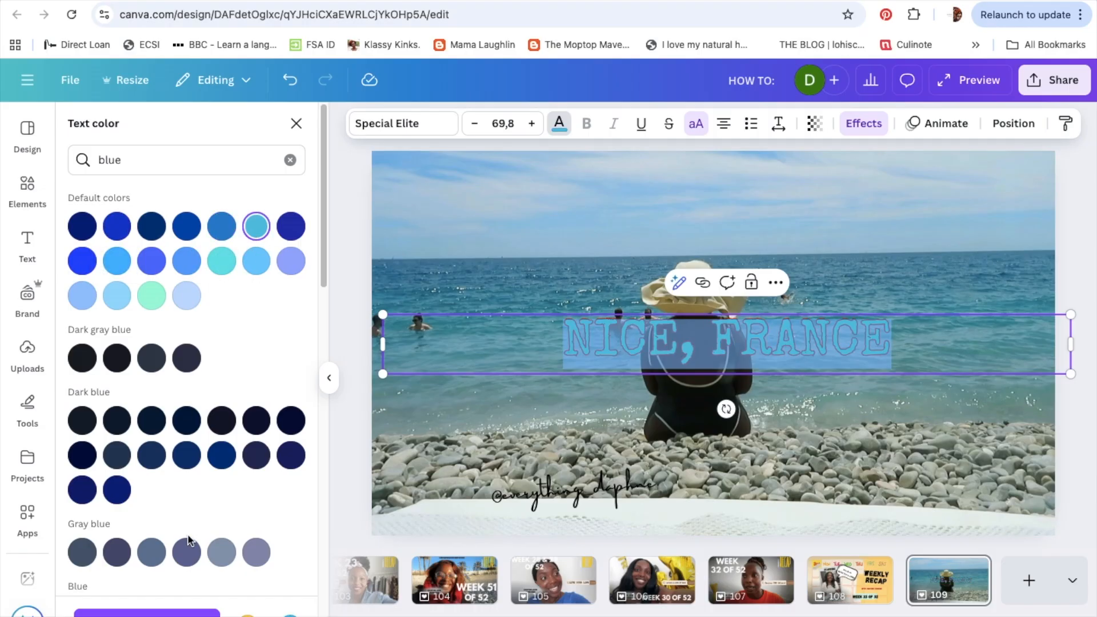
{"action": "scroll", "coordinate": [184, 400], "scroll_direction": "down", "scroll_amount": 5}
{"action": "scroll", "coordinate": [169, 404], "scroll_direction": "down", "scroll_amount": 8}
{"action": "scroll", "coordinate": [169, 404], "scroll_direction": "up", "scroll_amount": 12}
Step: Undo the blue color changes on the NICE, FRANCE title
{"action": "left_click", "coordinate": [294, 83]}
{"action": "left_click", "coordinate": [296, 87]}
{"action": "left_click", "coordinate": [296, 86]}
{"action": "left_click", "coordinate": [296, 87]}
{"action": "left_click", "coordinate": [296, 87]}
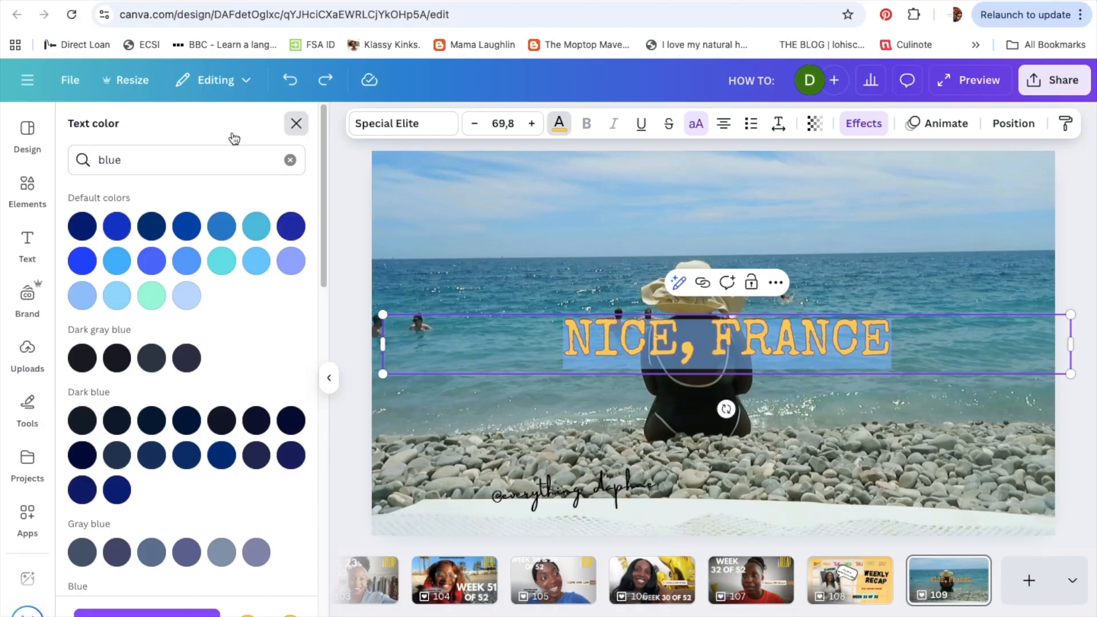
Step: Close the text color choices and enlarge the NICE, FRANCE title to font size 106
{"action": "left_click", "coordinate": [296, 124]}
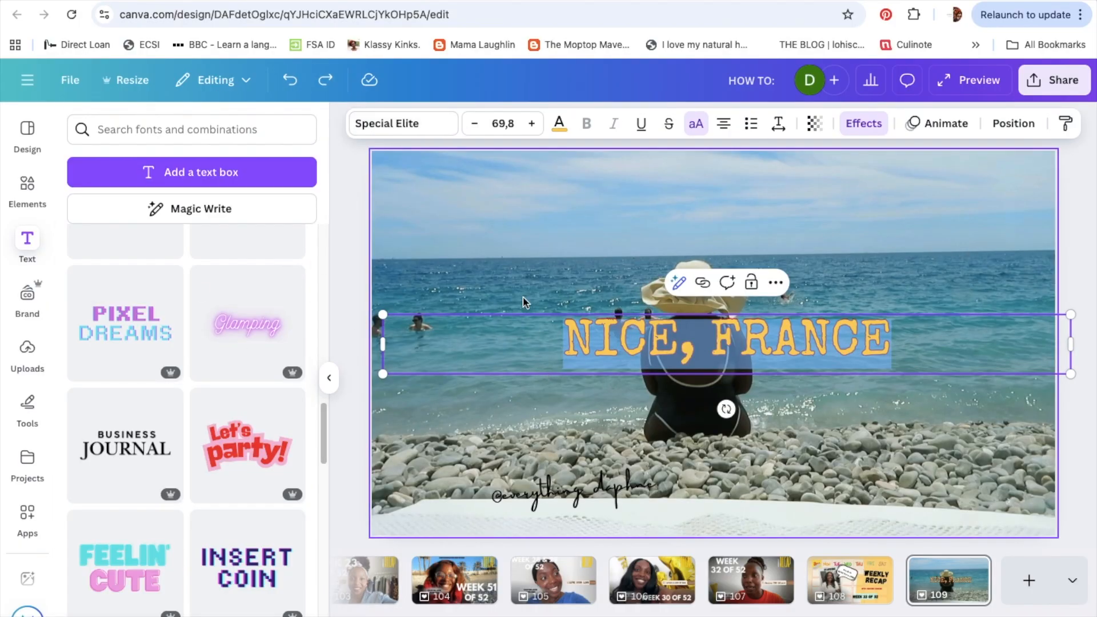
{"action": "left_click", "coordinate": [531, 124]}
{"action": "left_click", "coordinate": [534, 126]}
{"action": "left_click", "coordinate": [535, 127]}
{"action": "left_click", "coordinate": [536, 128]}
{"action": "left_click", "coordinate": [537, 129]}
{"action": "left_click", "coordinate": [537, 129]}
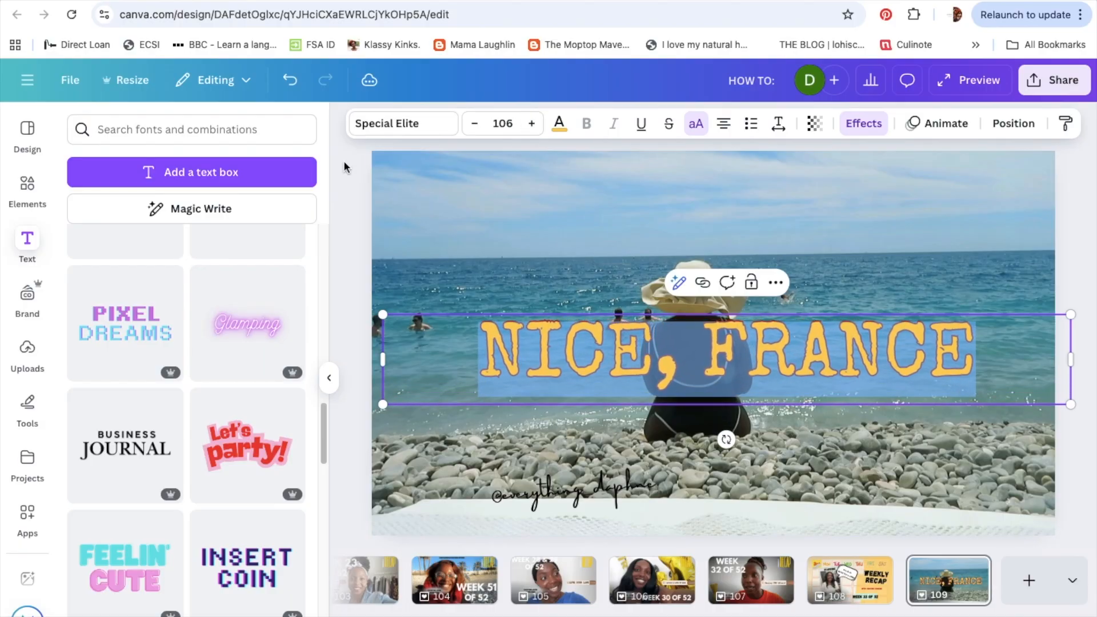
Step: Look through the font list and set the NICE, FRANCE title's font to Calgary
{"action": "left_click", "coordinate": [383, 127]}
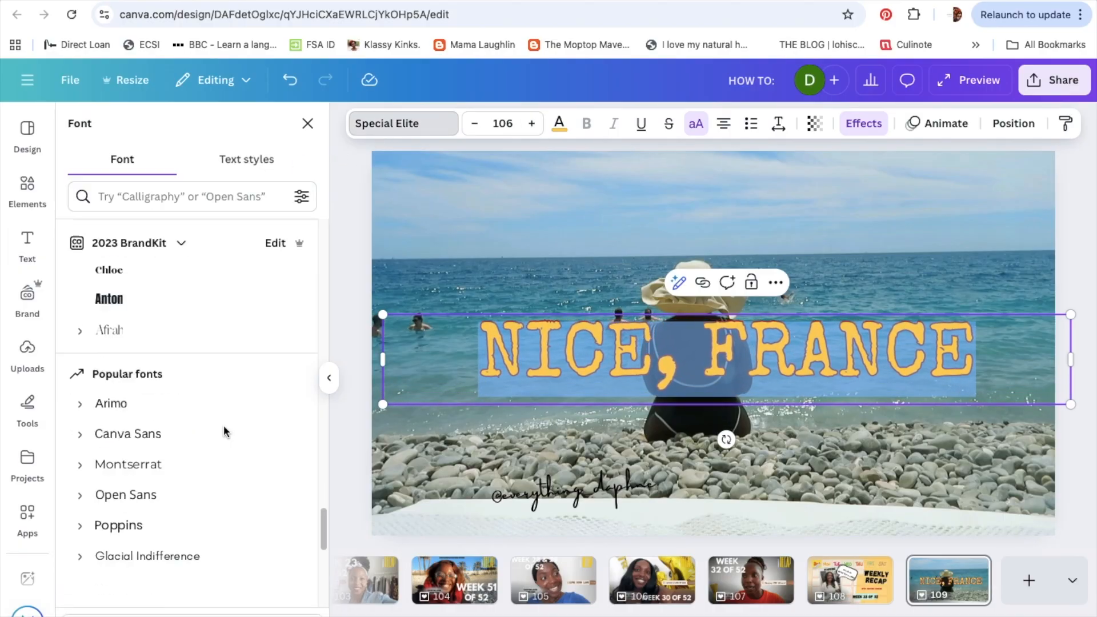
{"action": "scroll", "coordinate": [224, 425], "scroll_direction": "down", "scroll_amount": 4}
{"action": "scroll", "coordinate": [226, 433], "scroll_direction": "down", "scroll_amount": 15}
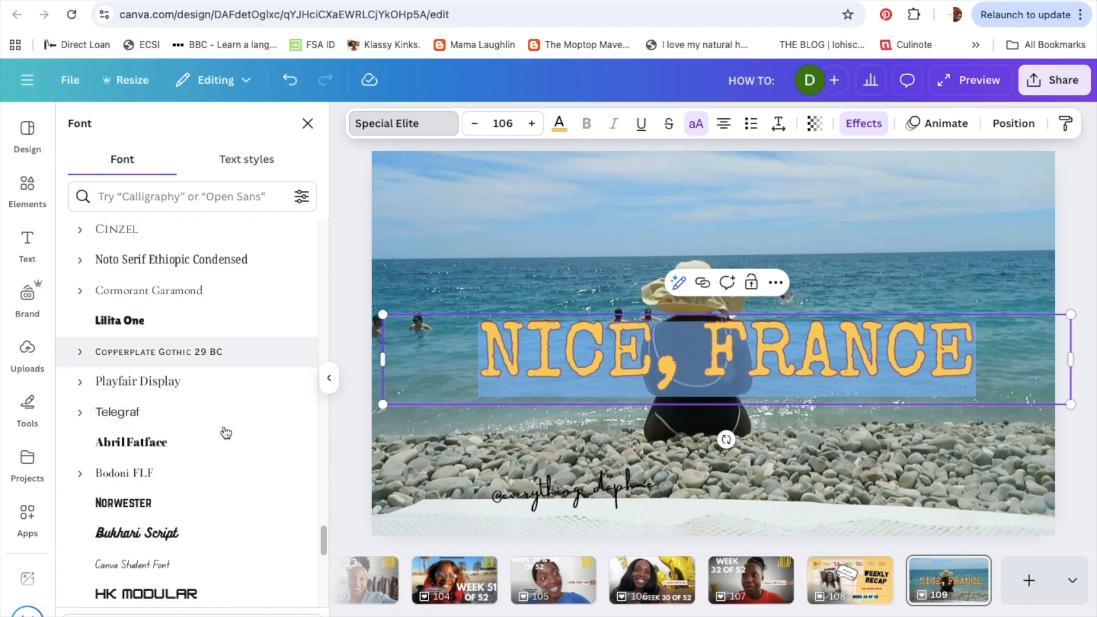
{"action": "scroll", "coordinate": [176, 375], "scroll_direction": "up", "scroll_amount": 10}
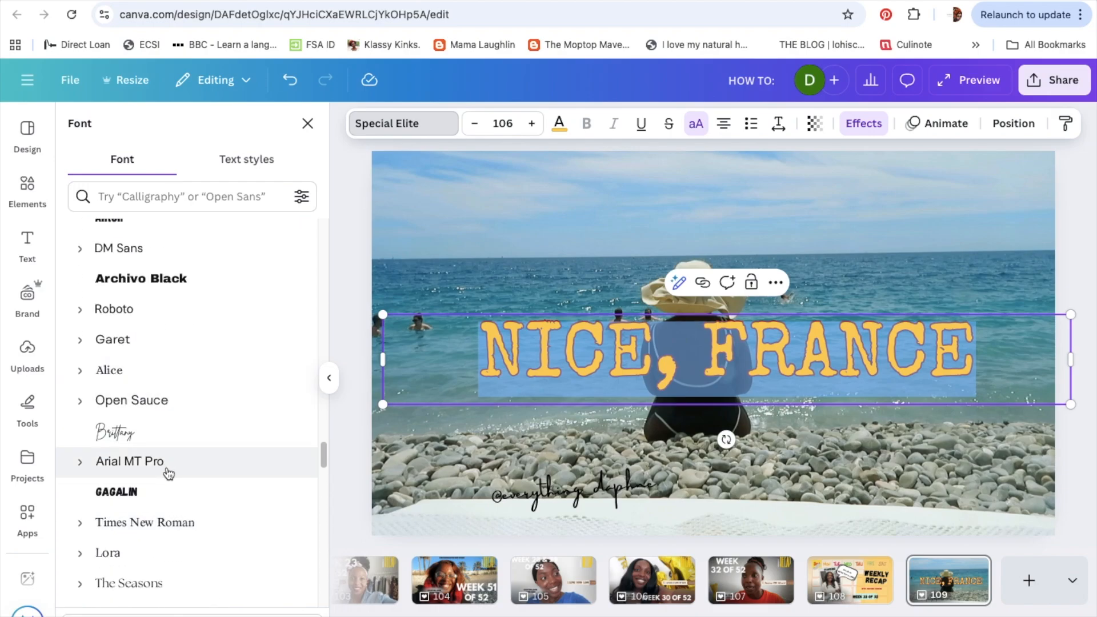
{"action": "scroll", "coordinate": [166, 470], "scroll_direction": "down", "scroll_amount": 12}
{"action": "scroll", "coordinate": [168, 474], "scroll_direction": "down", "scroll_amount": 8}
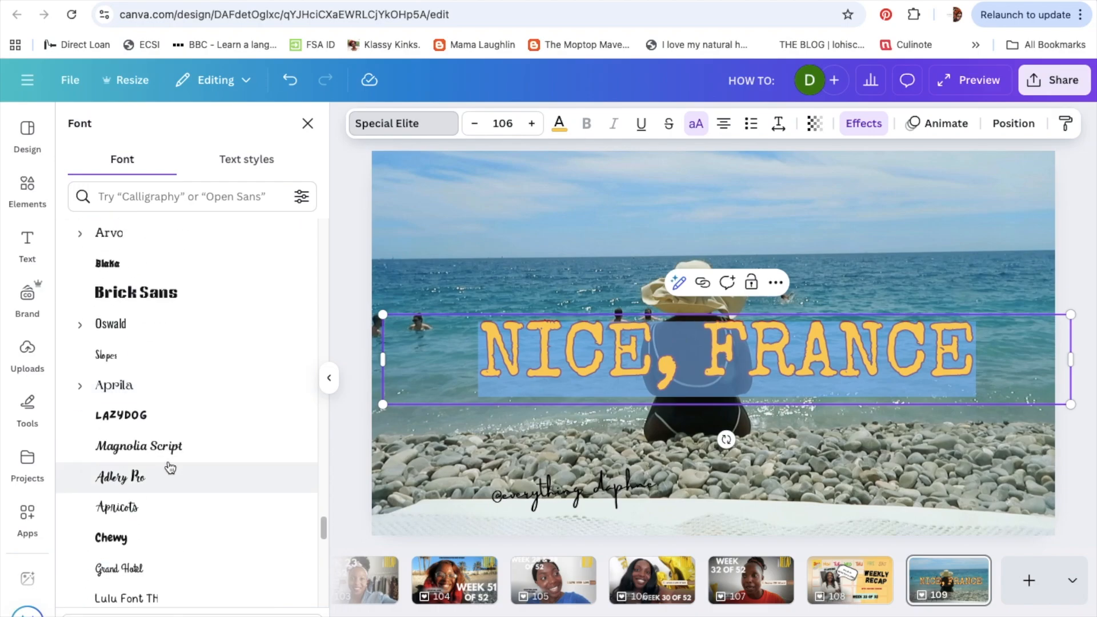
{"action": "scroll", "coordinate": [170, 467], "scroll_direction": "down", "scroll_amount": 8}
{"action": "left_click", "coordinate": [167, 455]}
{"action": "scroll", "coordinate": [166, 478], "scroll_direction": "down", "scroll_amount": 5}
{"action": "left_click", "coordinate": [167, 479]}
{"action": "scroll", "coordinate": [190, 474], "scroll_direction": "down", "scroll_amount": 2}
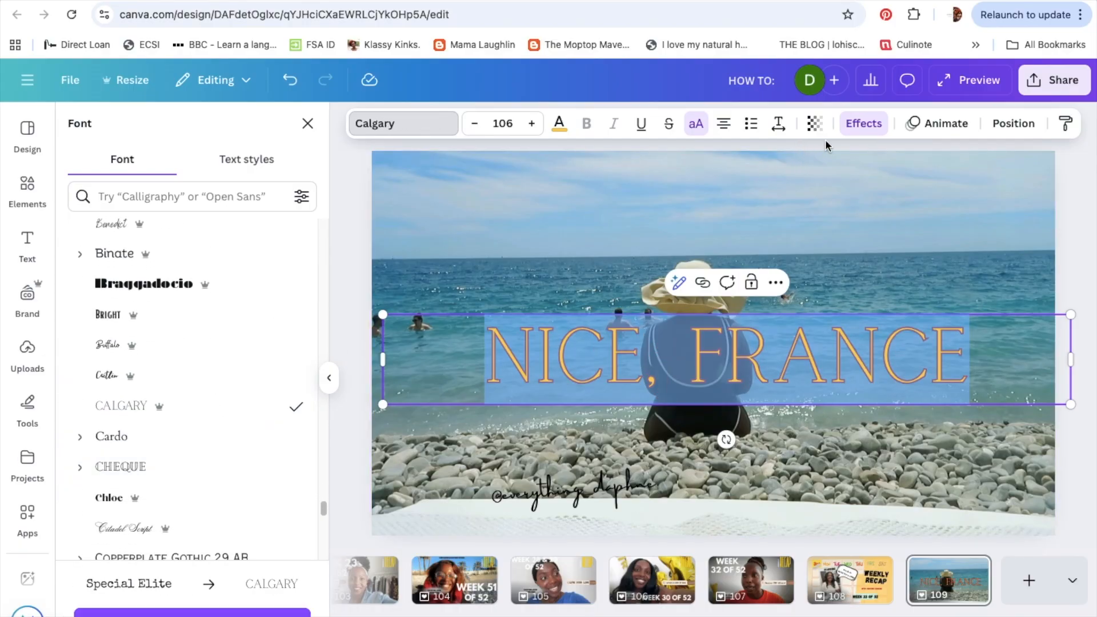
Step: Widen the gap between NICE, and FRANCE and shift the title so the words sit on either side of the woman
{"action": "left_click", "coordinate": [698, 364]}
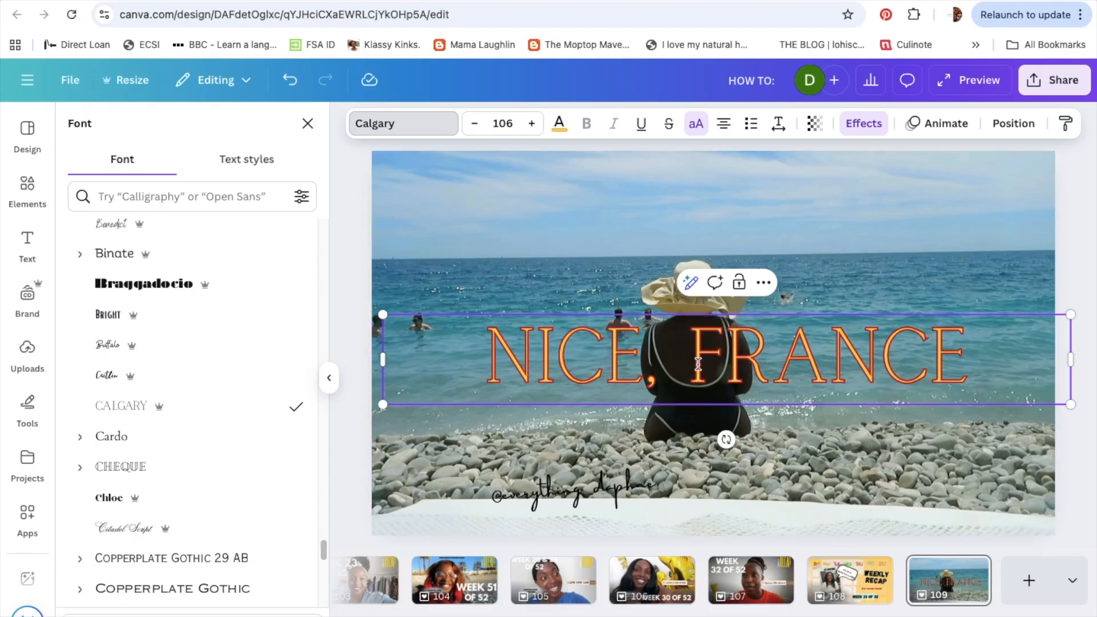
{"action": "key", "text": "BackSpace"}
{"action": "key", "text": "BackSpace"}
{"action": "left_click", "coordinate": [851, 479]}
{"action": "left_click_drag", "start_coordinate": [790, 361], "coordinate": [811, 361]}
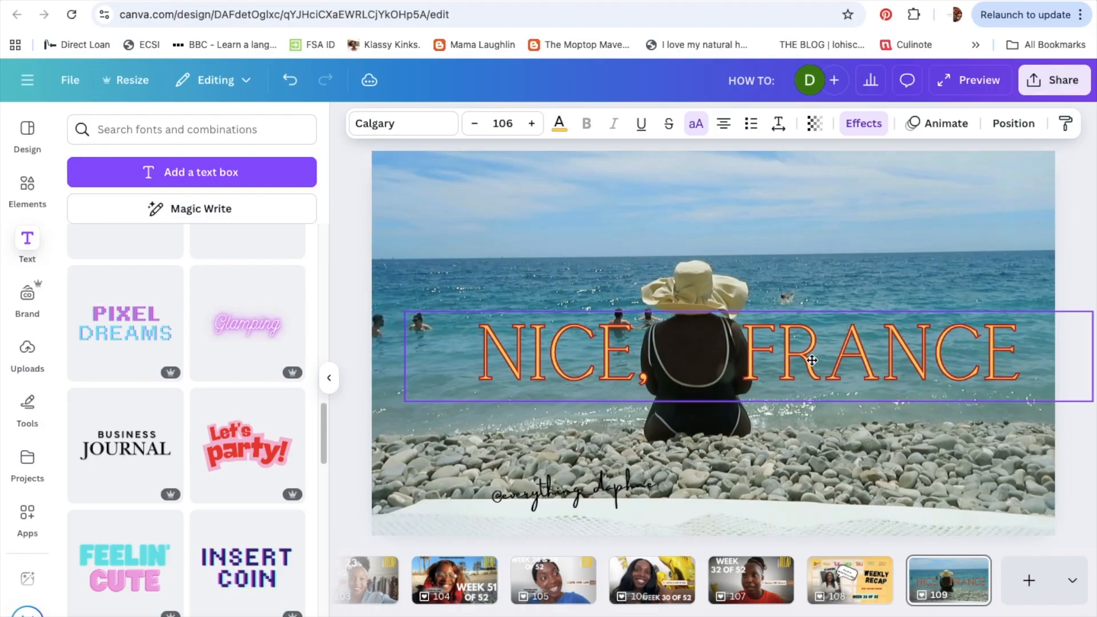
{"action": "left_click", "coordinate": [466, 250]}
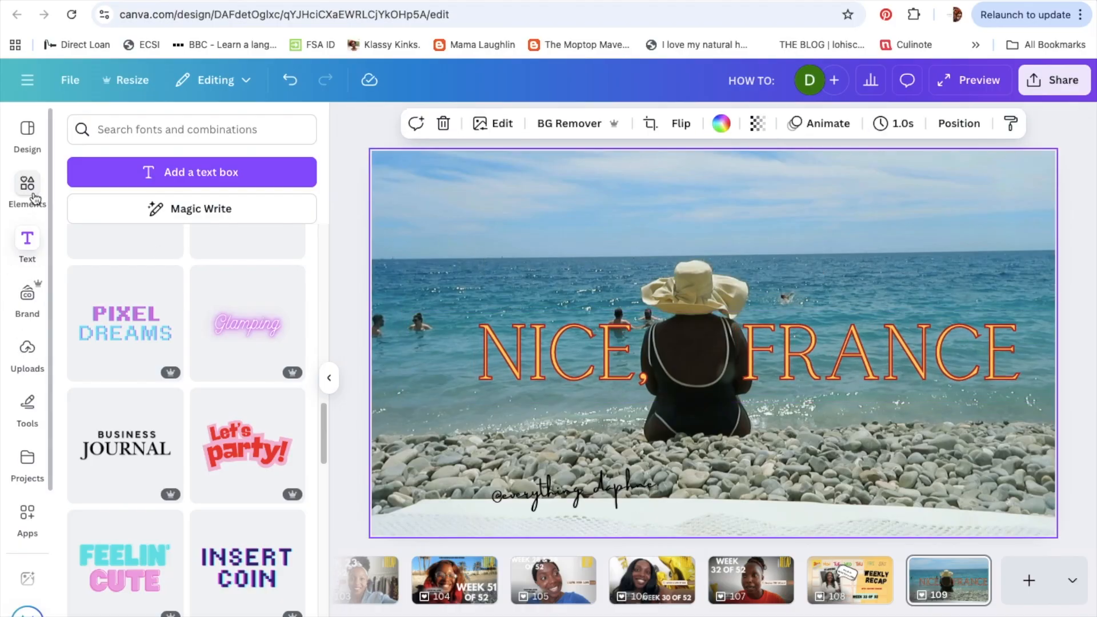
Step: Add a text box reading "SOLO BIRTHDAY TRIP TO:" above the woman's hat and set its font size to 60
{"action": "left_click", "coordinate": [29, 244]}
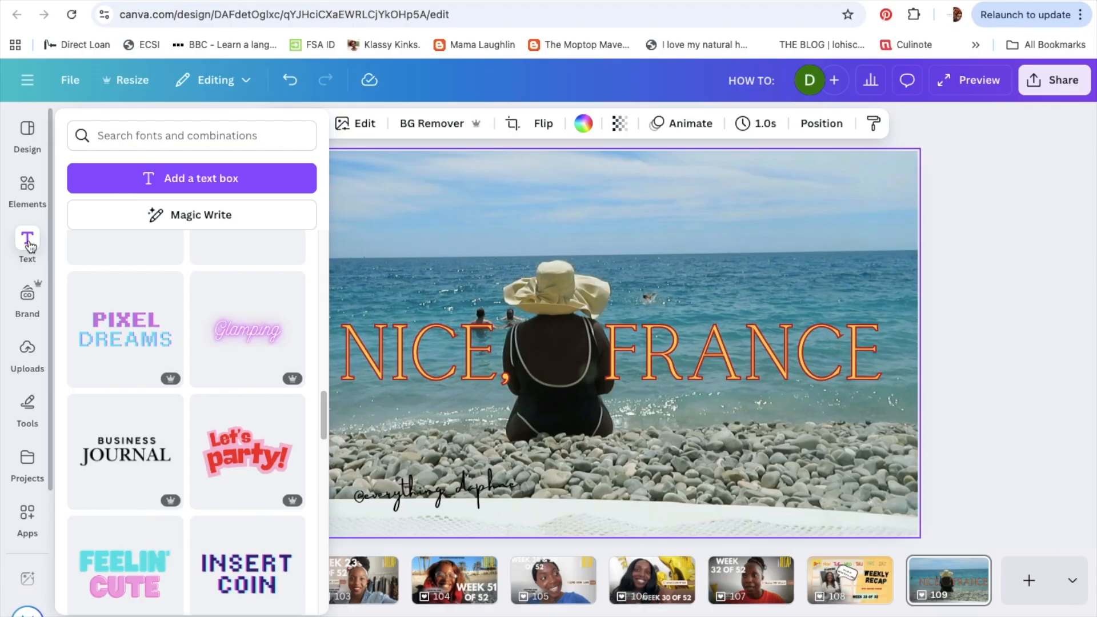
{"action": "left_click", "coordinate": [150, 178]}
{"action": "left_click_drag", "start_coordinate": [588, 383], "coordinate": [573, 261]}
{"action": "type", "text": "SOLO BIRTHDAY TRIP TO"}
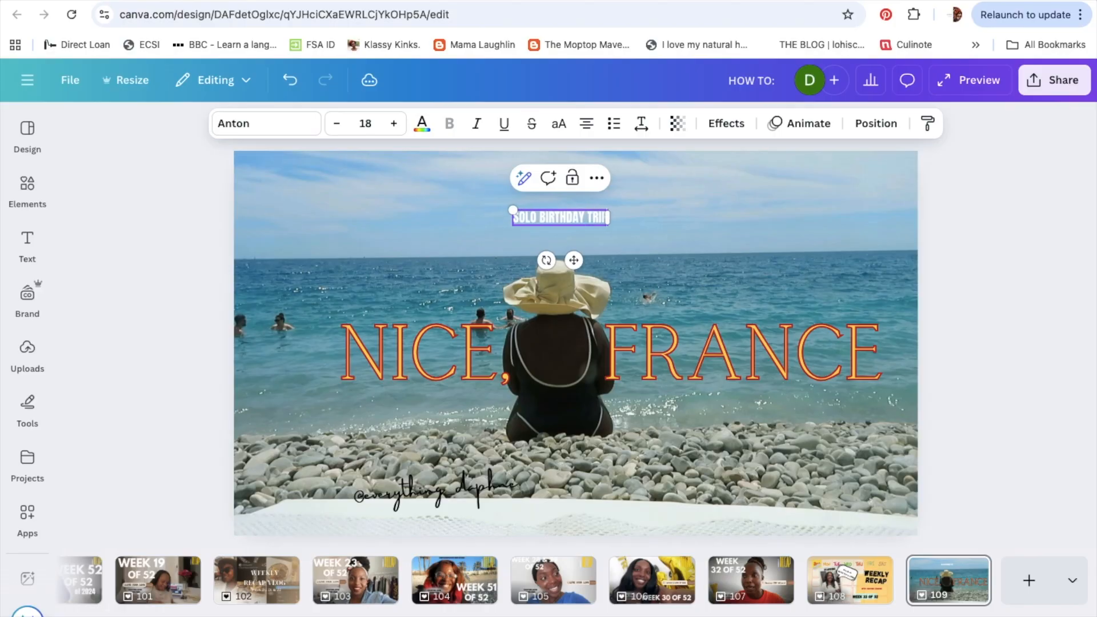
{"action": "left_click", "coordinate": [359, 121]}
{"action": "type", "text": "60"}
{"action": "key", "text": "Return"}
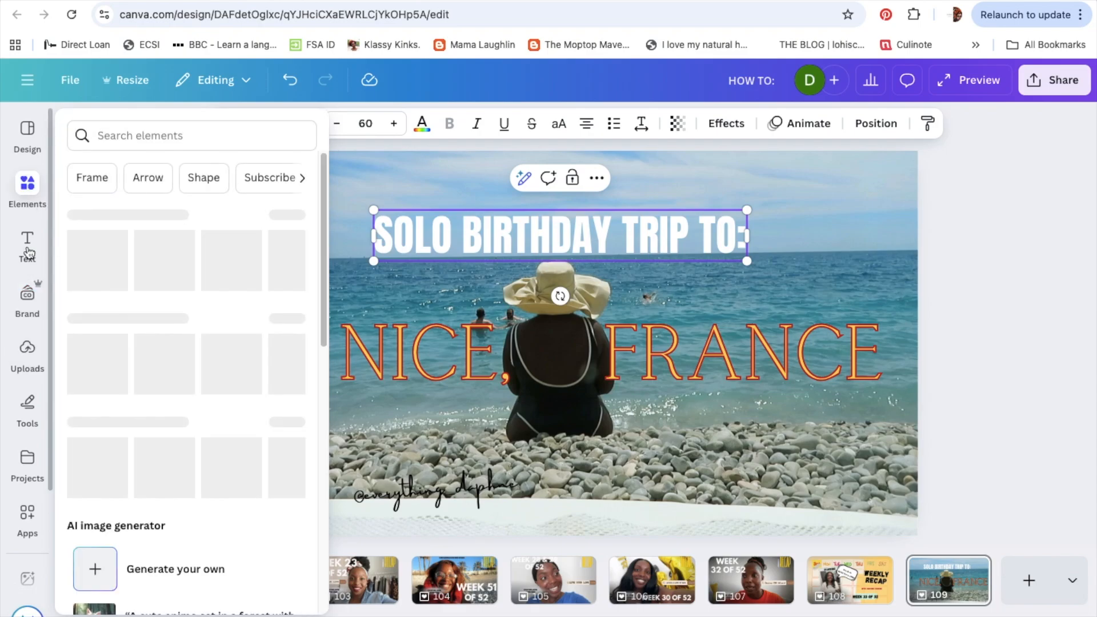
Step: Search the text fonts for "HANDWRITING", try Alex Brush, and delete the extra text box it adds
{"action": "left_click", "coordinate": [291, 124]}
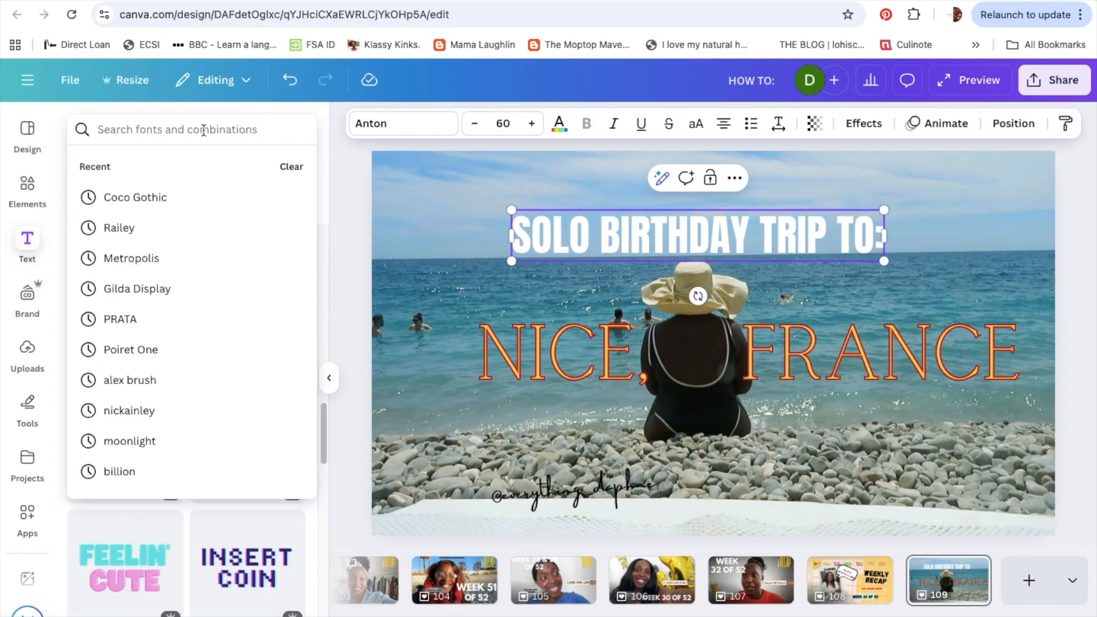
{"action": "type", "text": "HANDWRITING"}
{"action": "key", "text": "Return"}
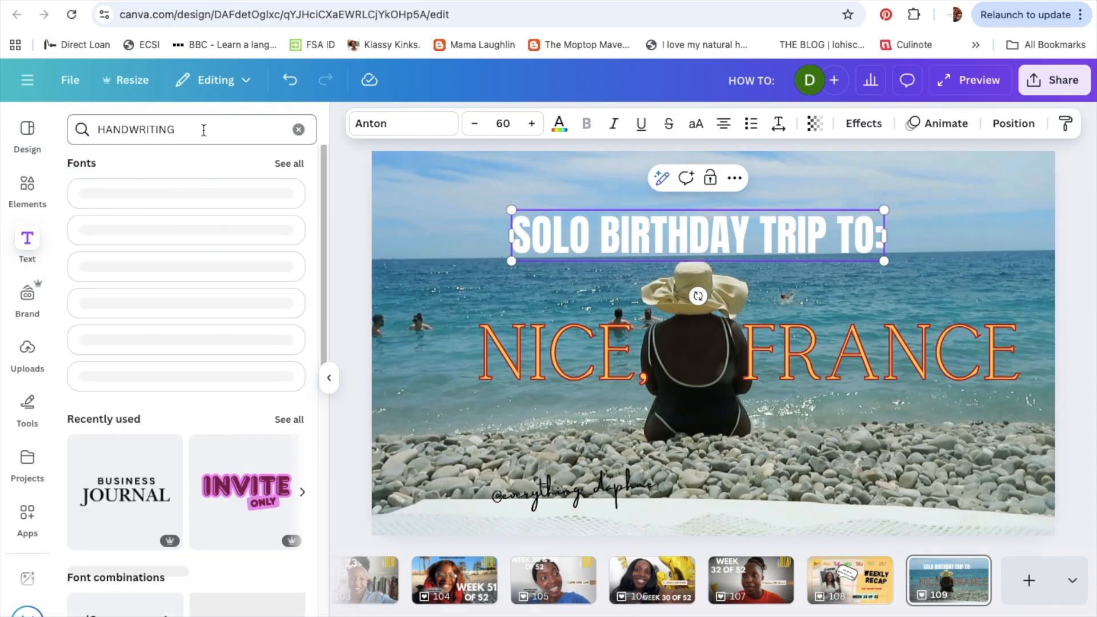
{"action": "left_click", "coordinate": [289, 163]}
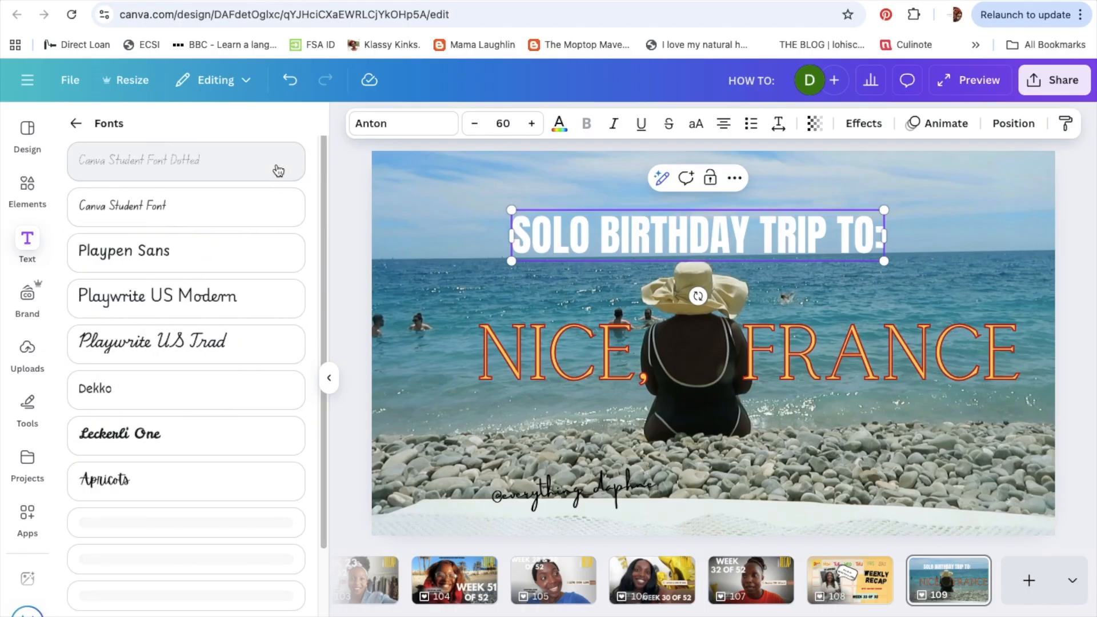
{"action": "scroll", "coordinate": [176, 368], "scroll_direction": "down", "scroll_amount": 3}
{"action": "left_click", "coordinate": [180, 389]}
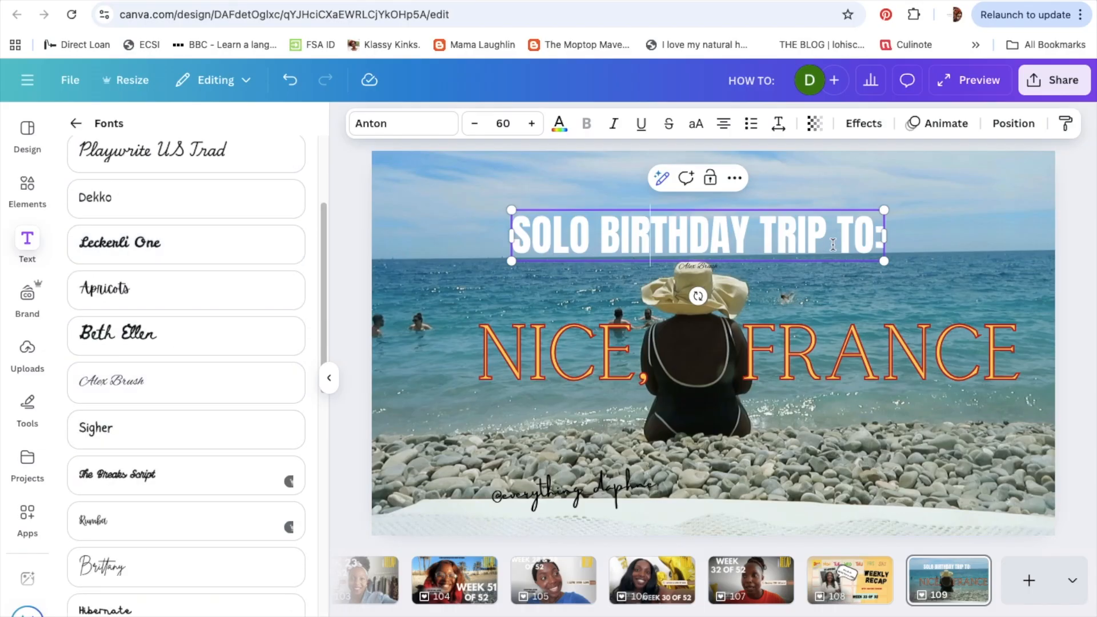
{"action": "left_click", "coordinate": [715, 267]}
{"action": "key", "text": "Delete"}
{"action": "left_click", "coordinate": [683, 224]}
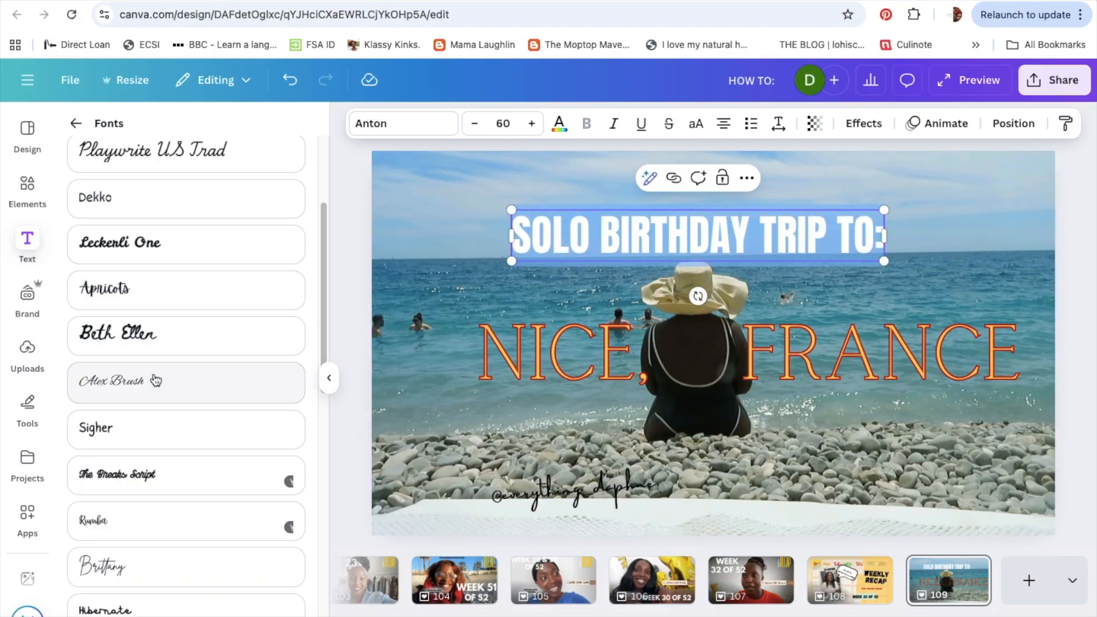
Step: Try Alex Brush again for the SOLO BIRTHDAY TRIP TO: line and undo the deletion of the background photo
{"action": "left_click", "coordinate": [188, 387]}
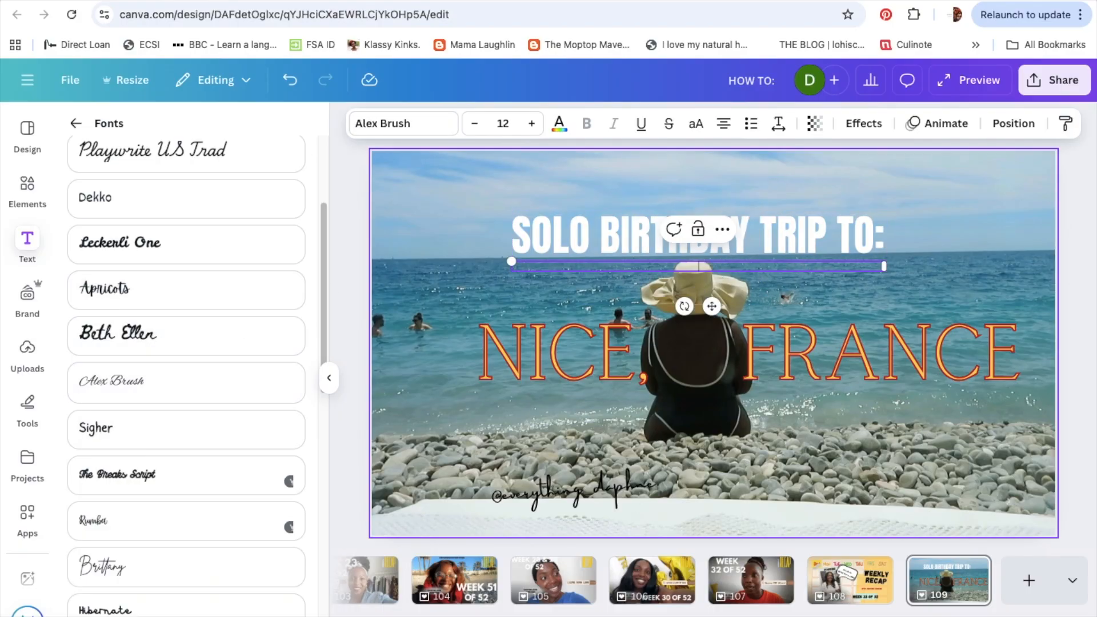
{"action": "left_click", "coordinate": [785, 273]}
{"action": "key", "text": "Delete"}
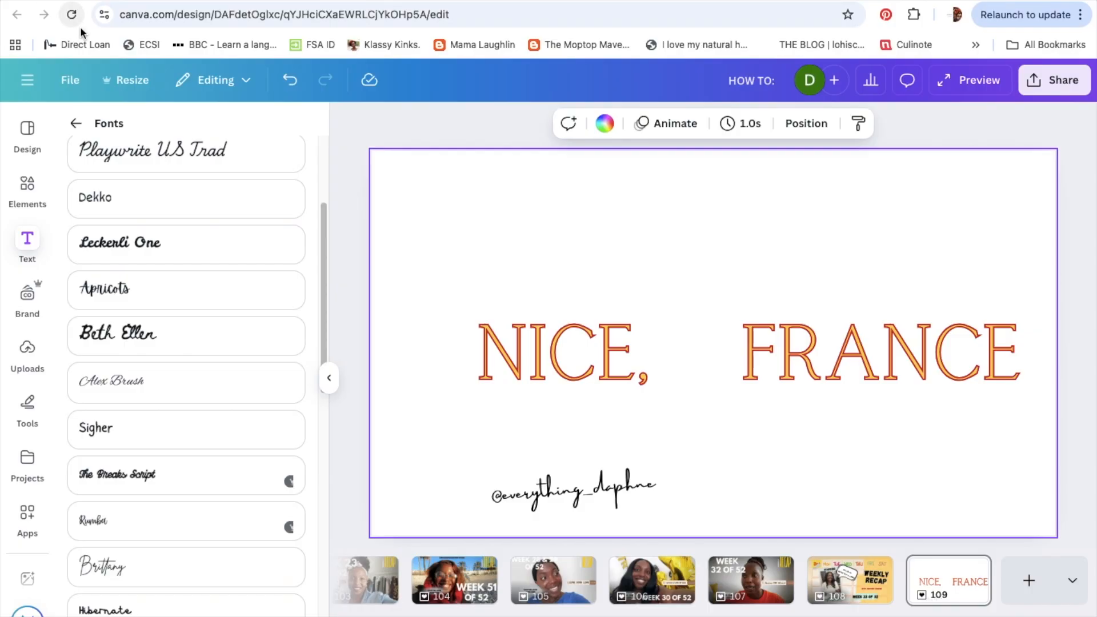
{"action": "left_click", "coordinate": [289, 81]}
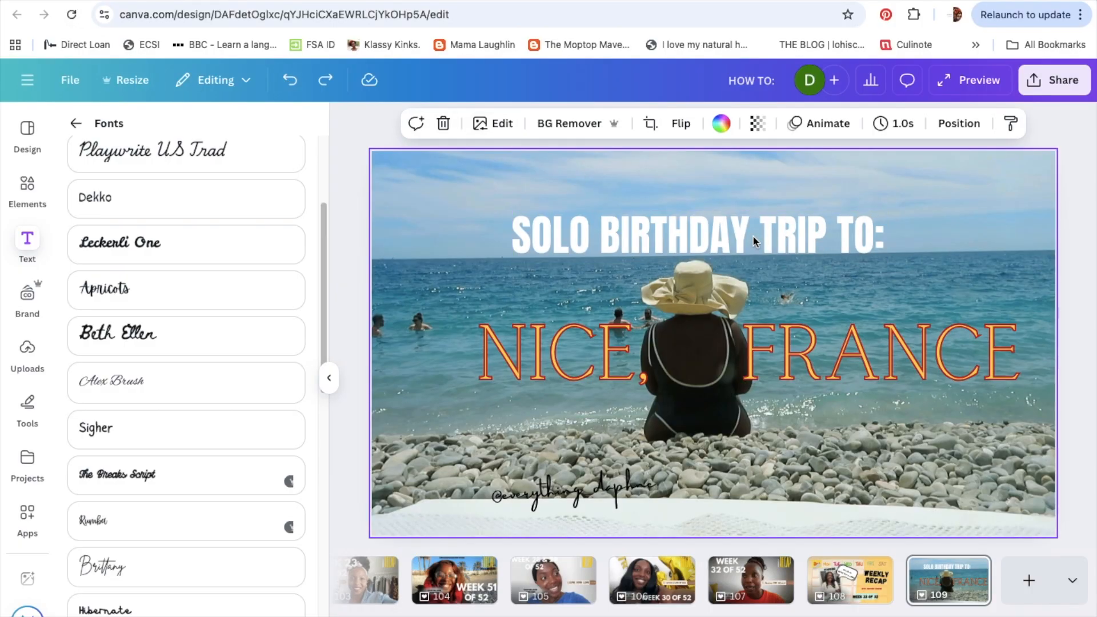
Step: Try Emitha, Alex Brush and Architects Daughter as the font of the SOLO BIRTHDAY TRIP TO: line
{"action": "left_click", "coordinate": [788, 238]}
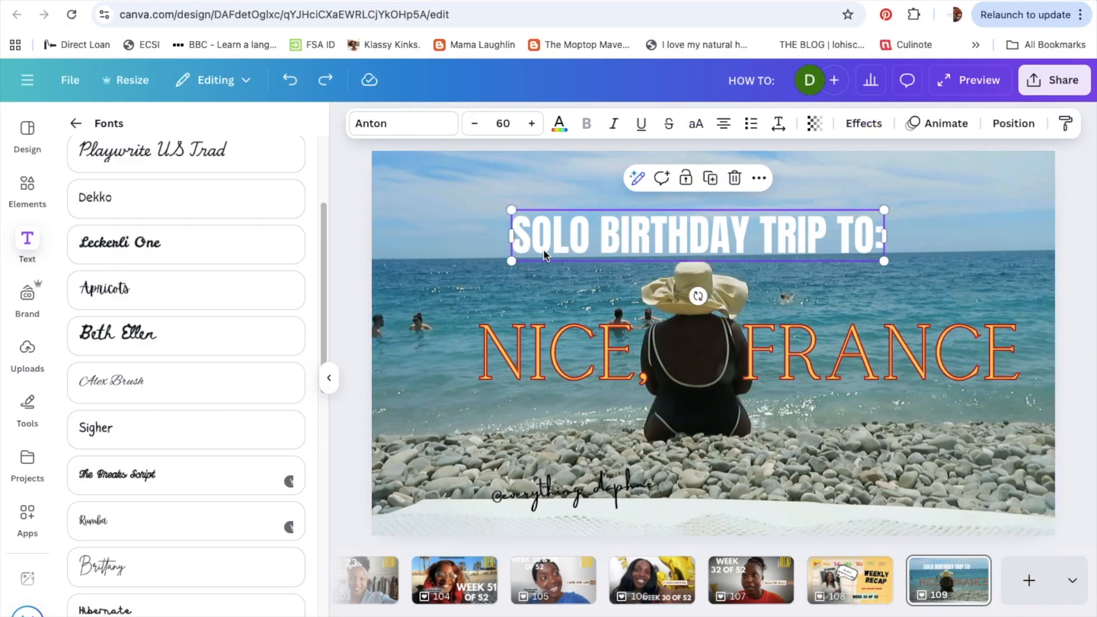
{"action": "double_click", "coordinate": [523, 236]}
{"action": "left_click", "coordinate": [446, 127]}
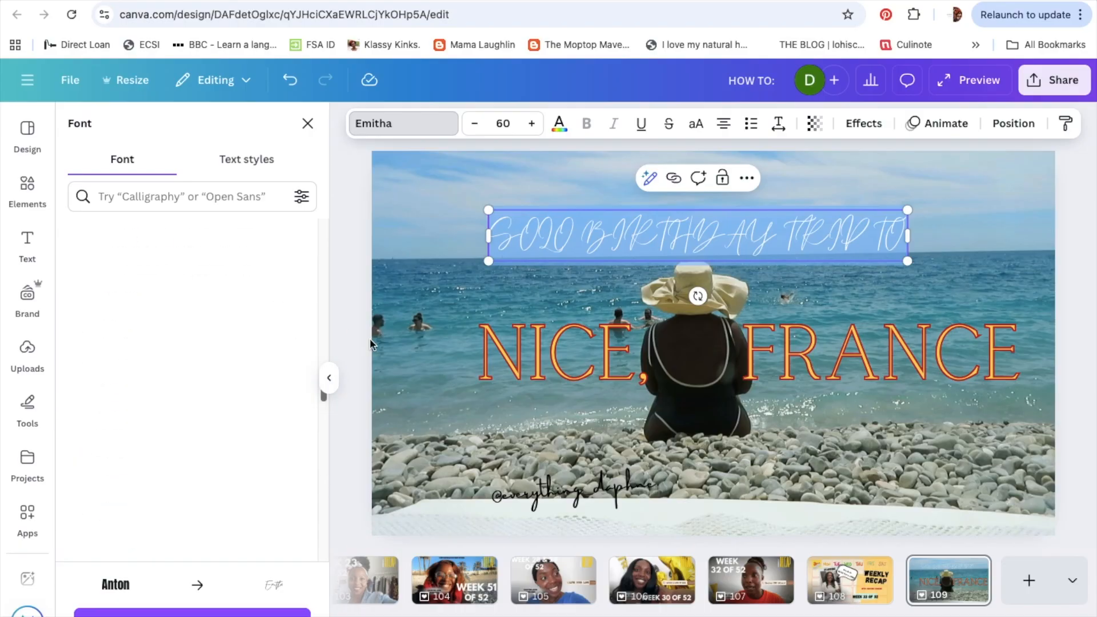
{"action": "left_click", "coordinate": [127, 394]}
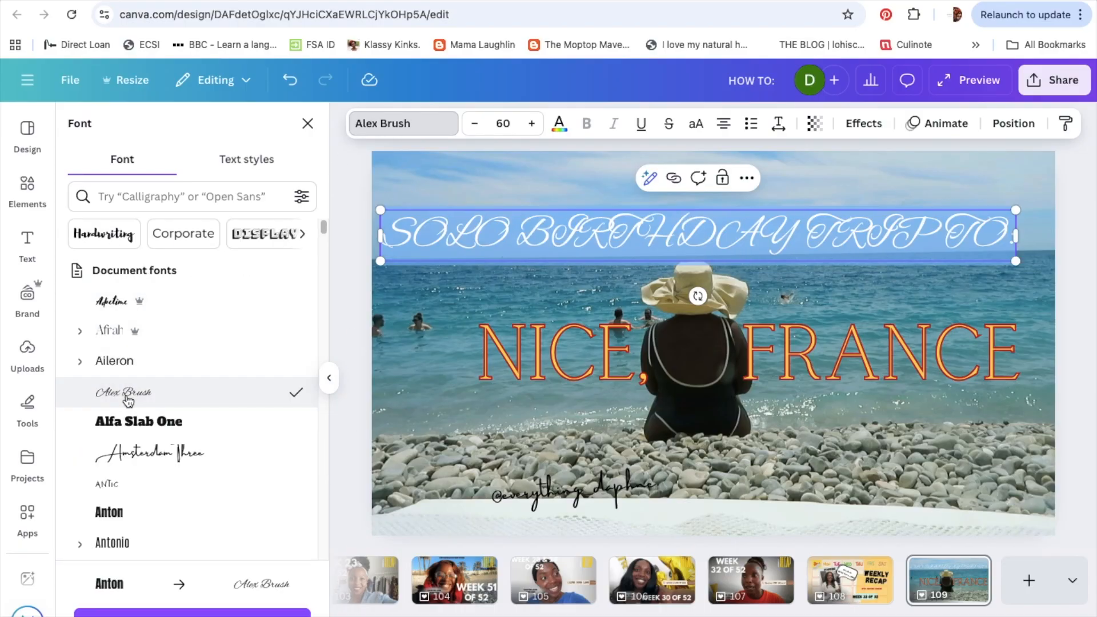
{"action": "left_click", "coordinate": [147, 455]}
{"action": "scroll", "coordinate": [147, 455], "scroll_direction": "down", "scroll_amount": 2}
{"action": "left_click", "coordinate": [145, 464]}
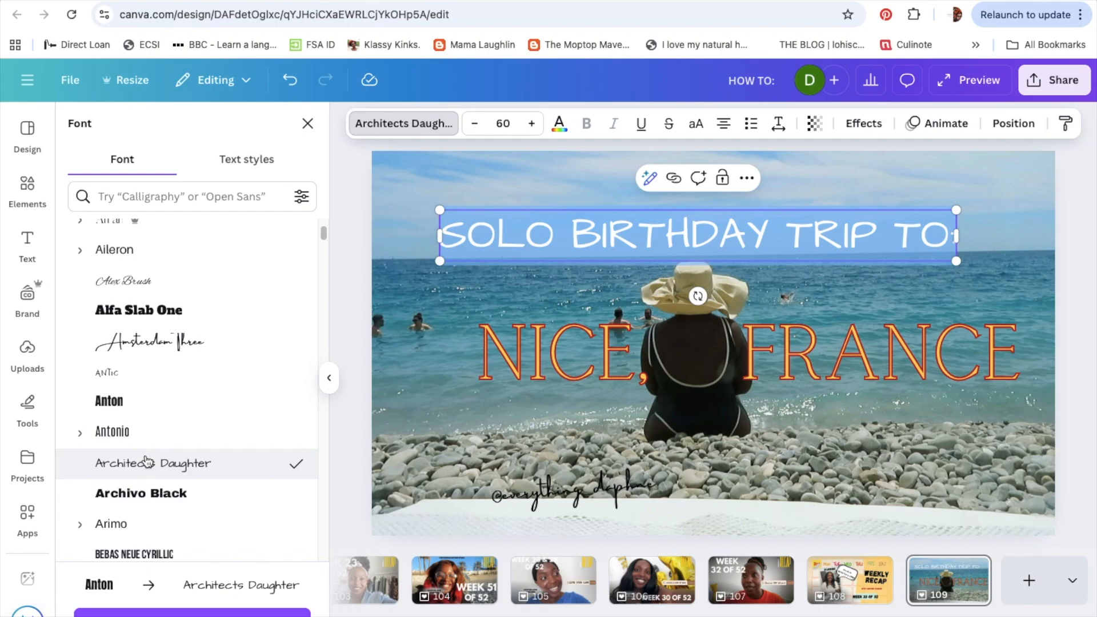
Step: Try bolder fonts such as Chunk Five, Horizon and Hussar Bold on the SOLO BIRTHDAY TRIP TO: line
{"action": "scroll", "coordinate": [189, 452], "scroll_direction": "down", "scroll_amount": 2}
{"action": "left_click", "coordinate": [197, 448]}
{"action": "scroll", "coordinate": [208, 460], "scroll_direction": "down", "scroll_amount": 1}
{"action": "scroll", "coordinate": [209, 452], "scroll_direction": "down", "scroll_amount": 3}
{"action": "left_click", "coordinate": [208, 467]}
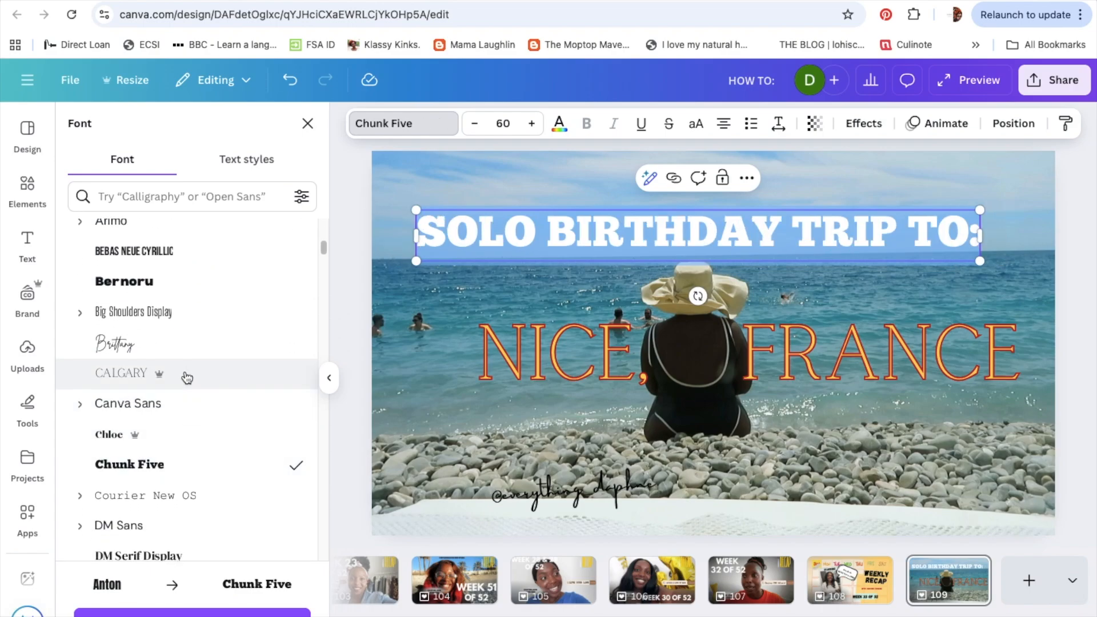
{"action": "scroll", "coordinate": [187, 400], "scroll_direction": "down", "scroll_amount": 5}
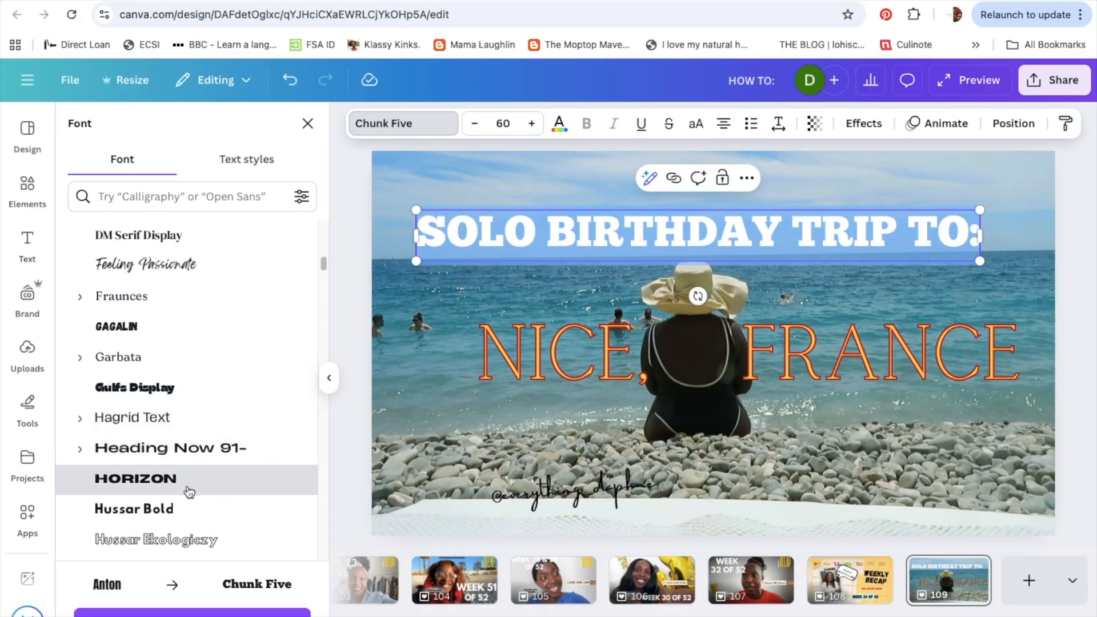
{"action": "left_click", "coordinate": [189, 486]}
{"action": "left_click", "coordinate": [180, 509]}
{"action": "scroll", "coordinate": [180, 509], "scroll_direction": "down", "scroll_amount": 2}
Step: Add a blank page after the beach thumbnail and search the design templates for "TRAVEL VLOG"
{"action": "left_click", "coordinate": [1029, 588]}
{"action": "left_click", "coordinate": [26, 149]}
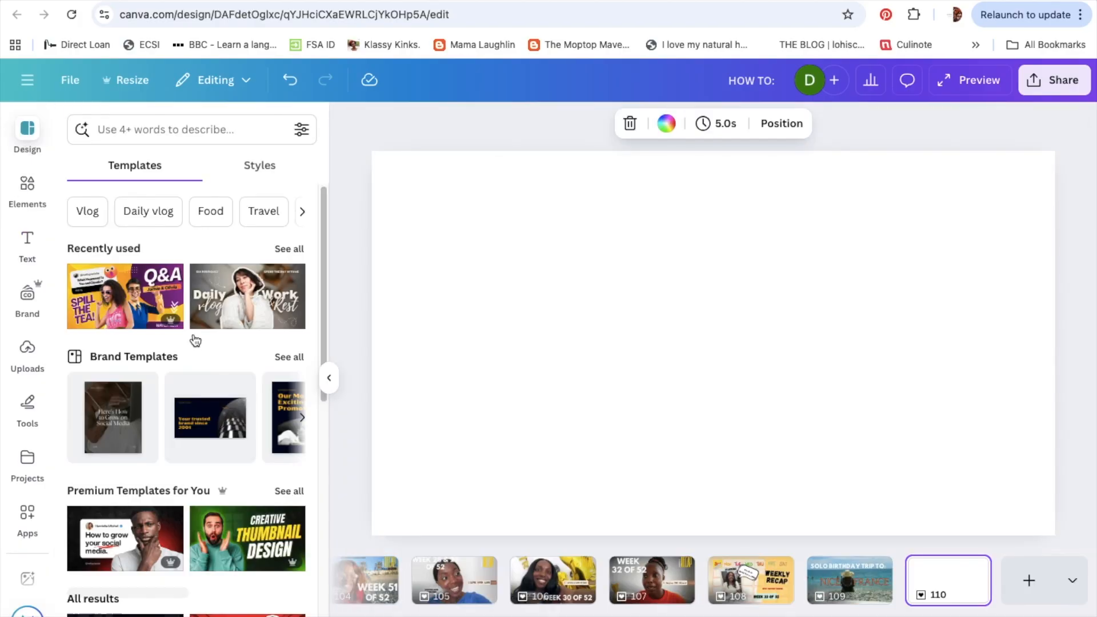
{"action": "left_click", "coordinate": [195, 129]}
{"action": "type", "text": "TRAVEL VLOG"}
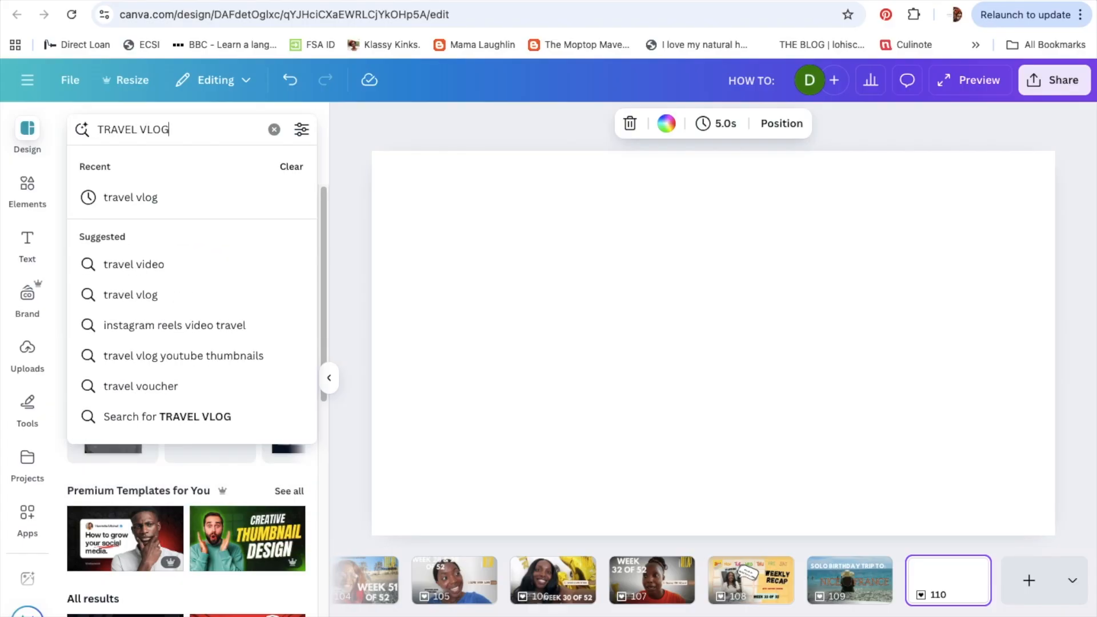
{"action": "key", "text": "Return"}
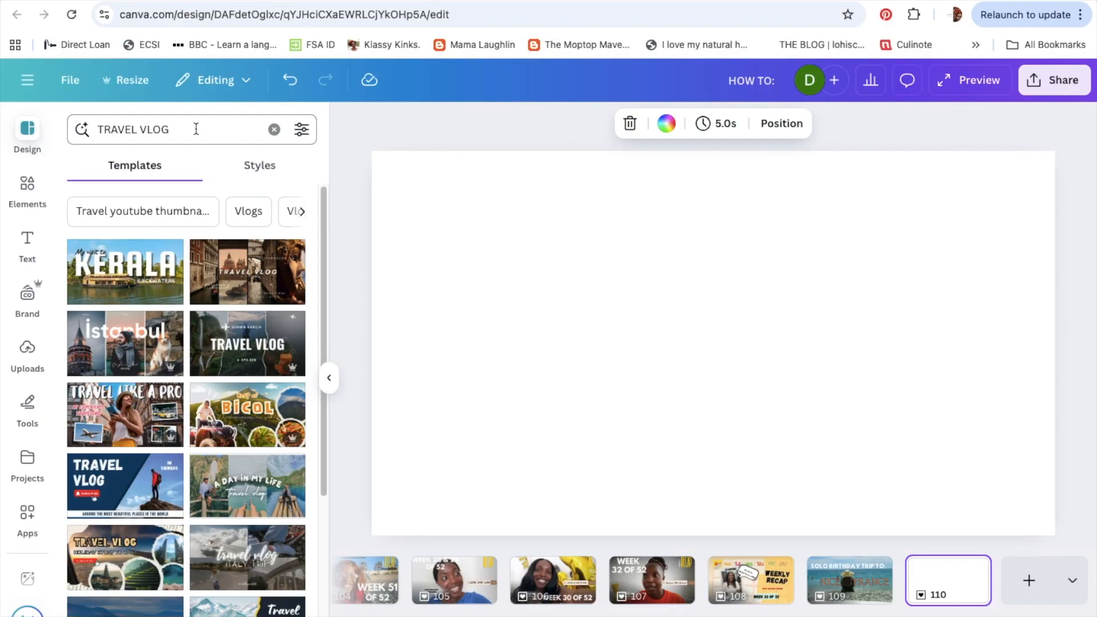
Step: Apply the Blue and White Modern Travel Vlog YouTube Thumbnail template to the new page
{"action": "scroll", "coordinate": [223, 422], "scroll_direction": "down", "scroll_amount": 3}
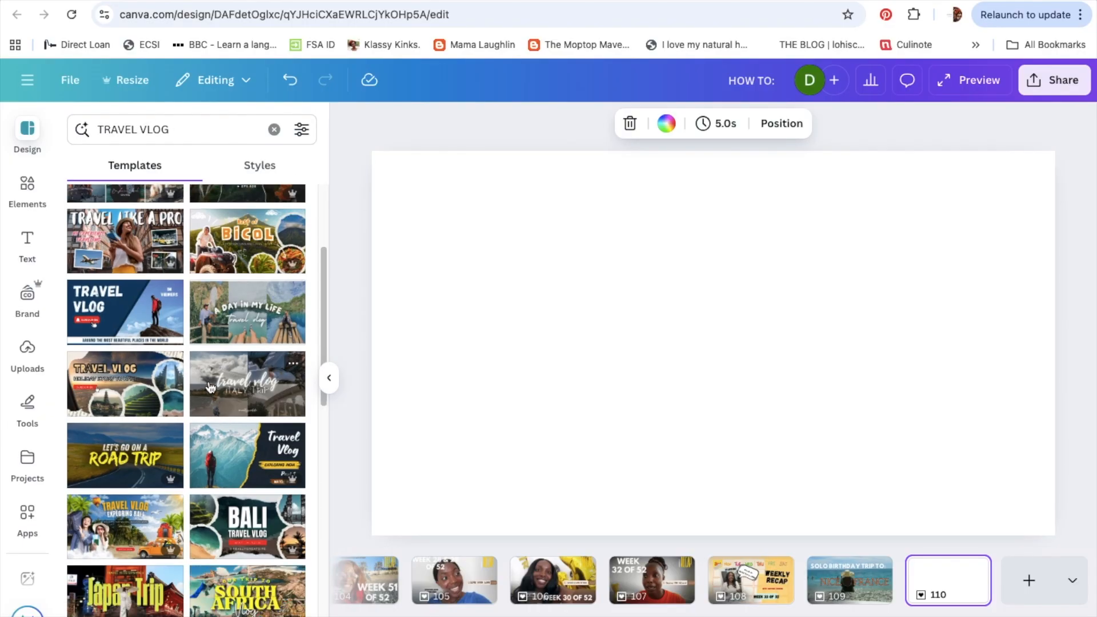
{"action": "scroll", "coordinate": [210, 387], "scroll_direction": "down", "scroll_amount": 4}
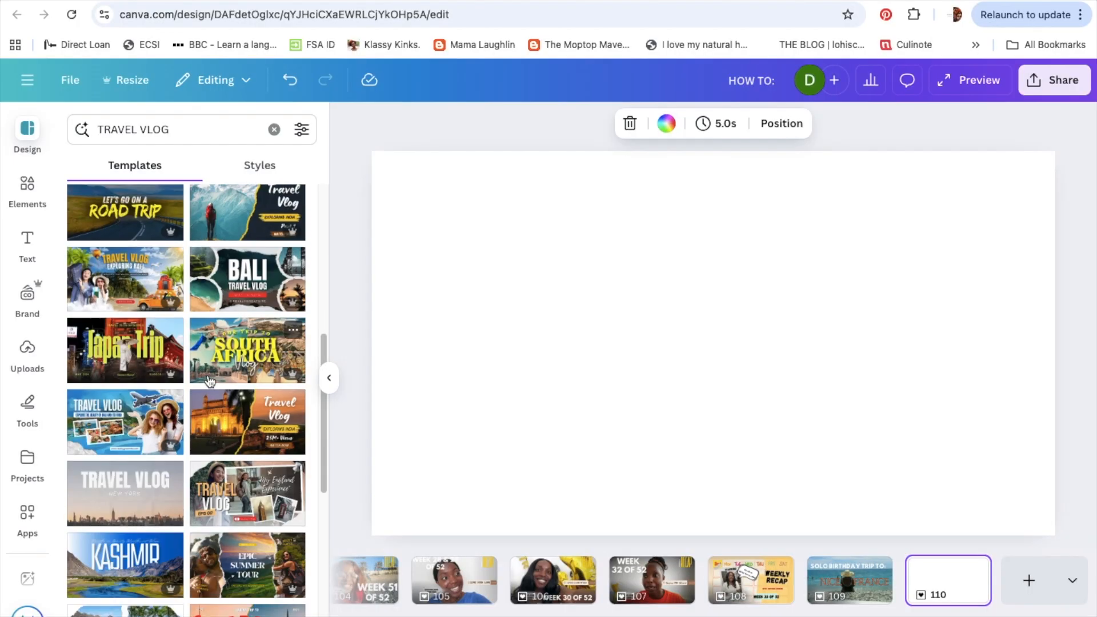
{"action": "left_click", "coordinate": [87, 429]}
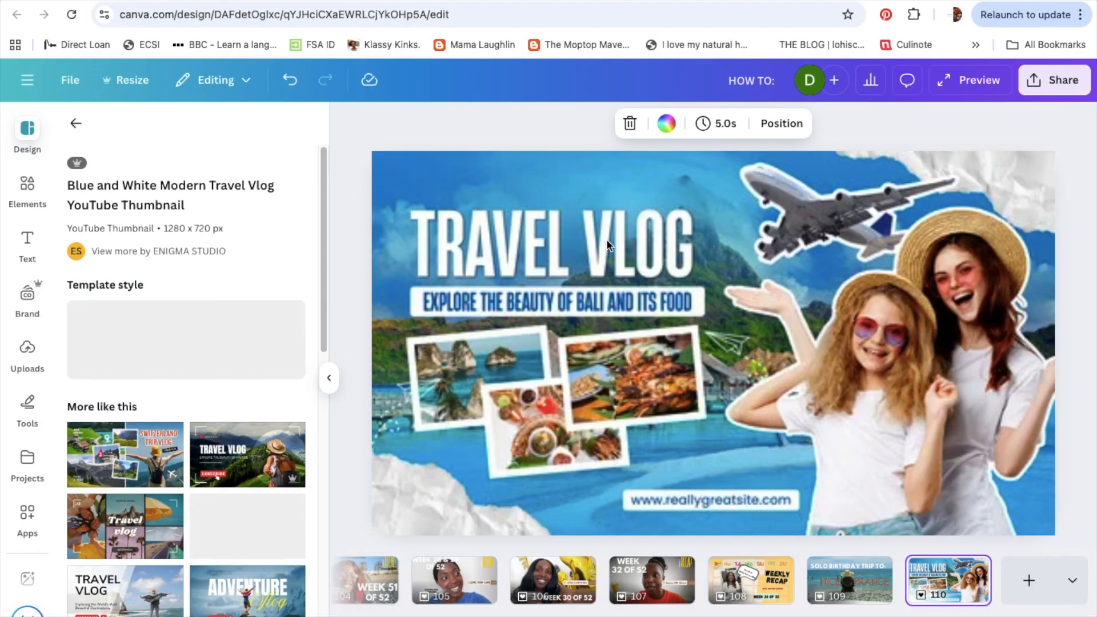
Step: Look up which font the TRAVEL VLOG title on the template page uses
{"action": "left_click", "coordinate": [530, 238]}
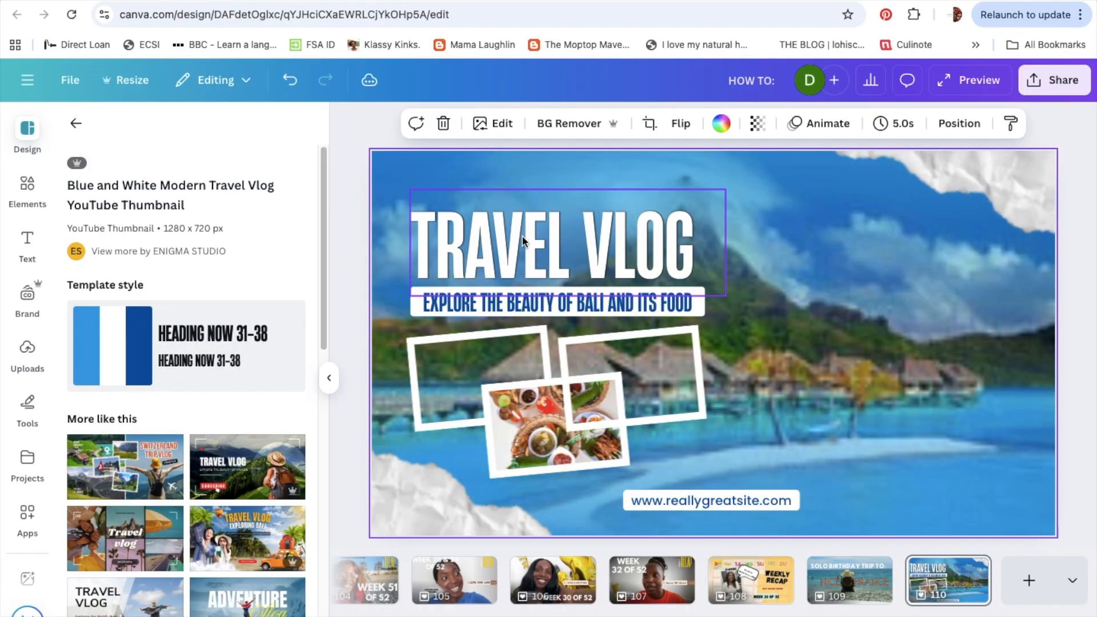
{"action": "left_click", "coordinate": [523, 240]}
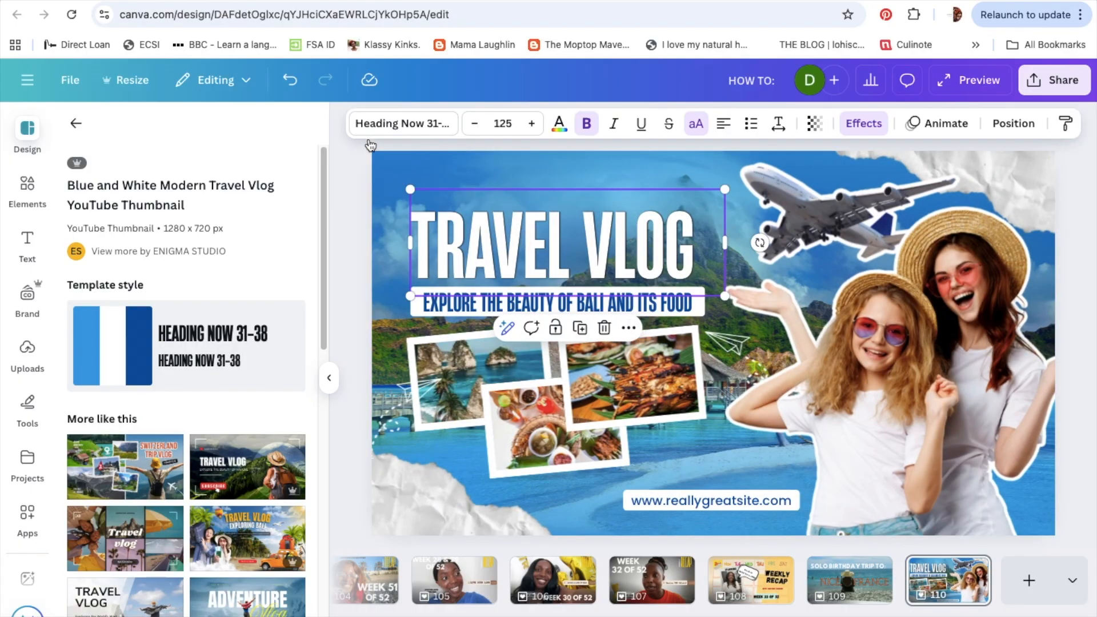
{"action": "left_click", "coordinate": [402, 125]}
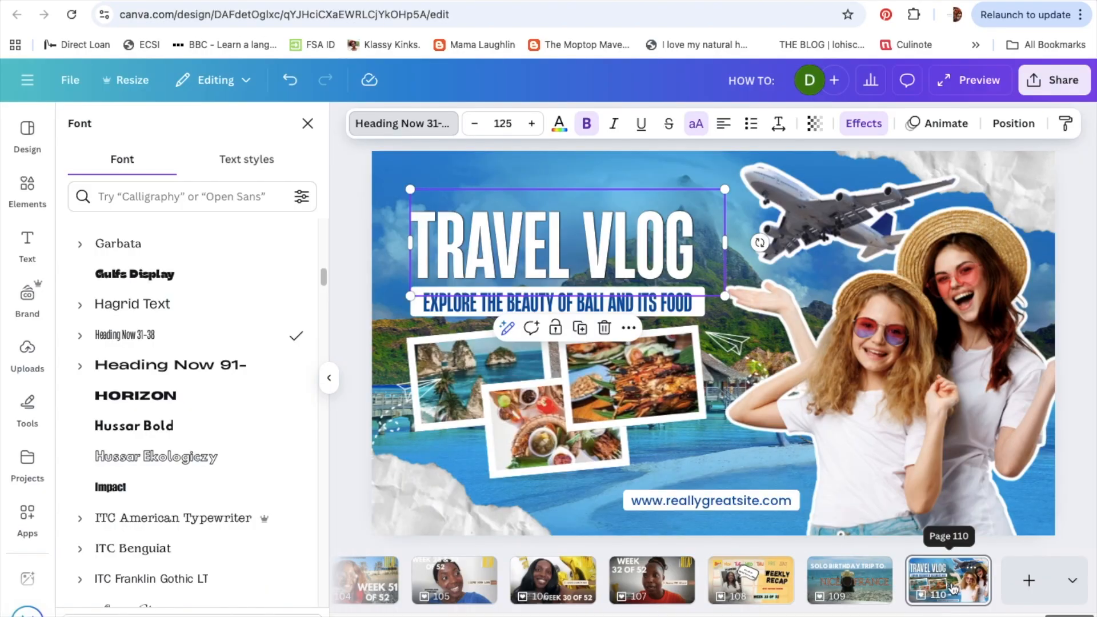
Step: Change the SOLO BIRTHDAY TRIP TO: line on the beach thumbnail to the Heading Now 31-38 font in Bold
{"action": "left_click", "coordinate": [871, 587]}
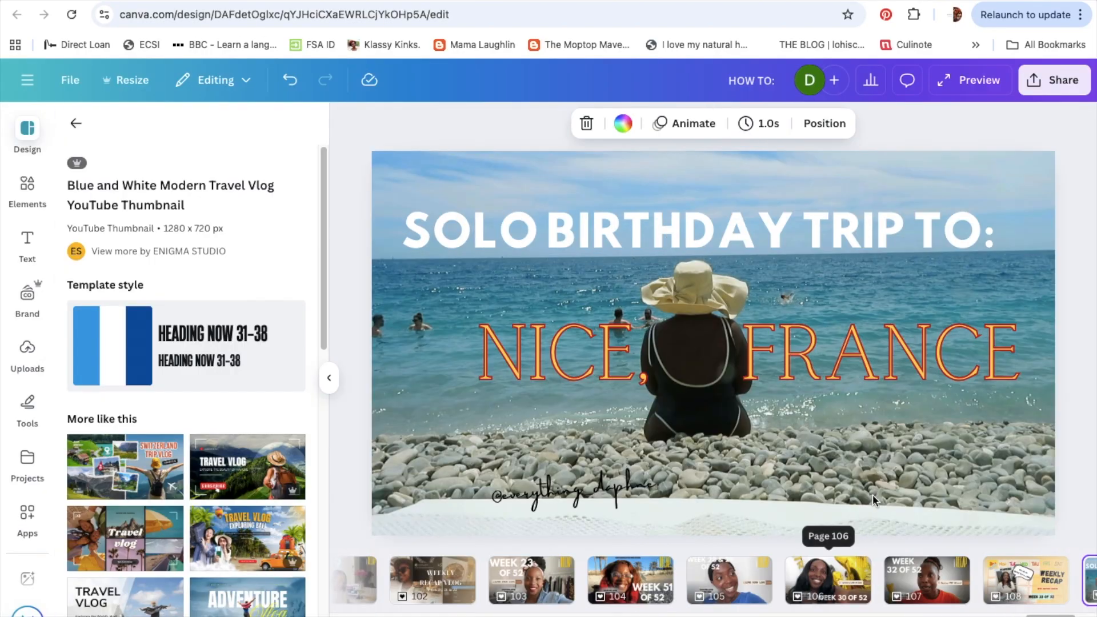
{"action": "left_click", "coordinate": [571, 229]}
{"action": "double_click", "coordinate": [516, 221]}
{"action": "triple_click", "coordinate": [515, 222]}
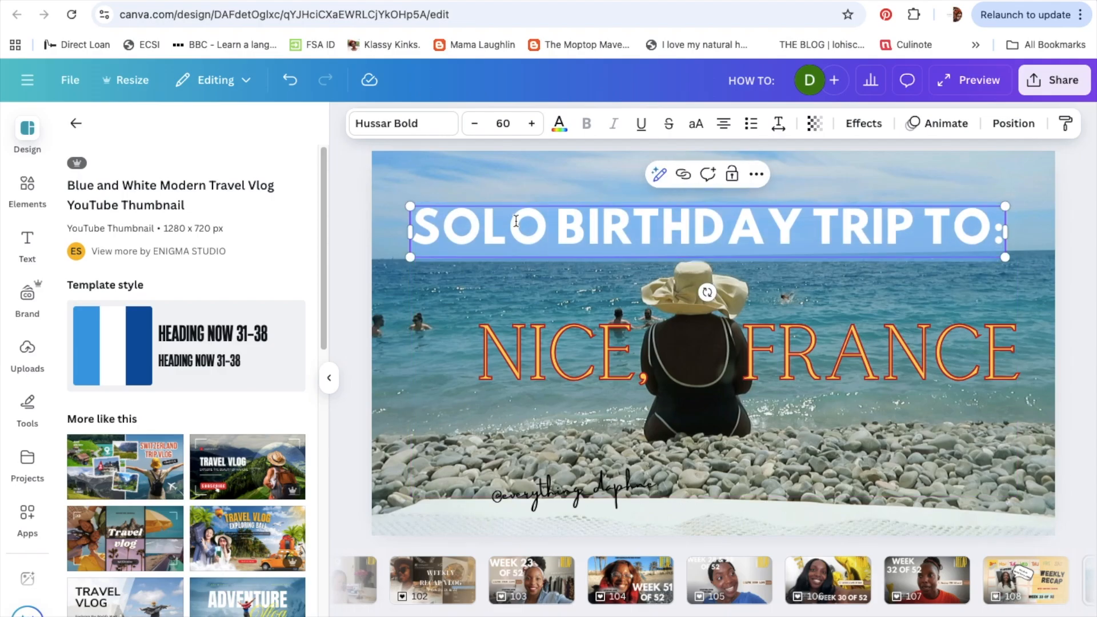
{"action": "left_click", "coordinate": [439, 127]}
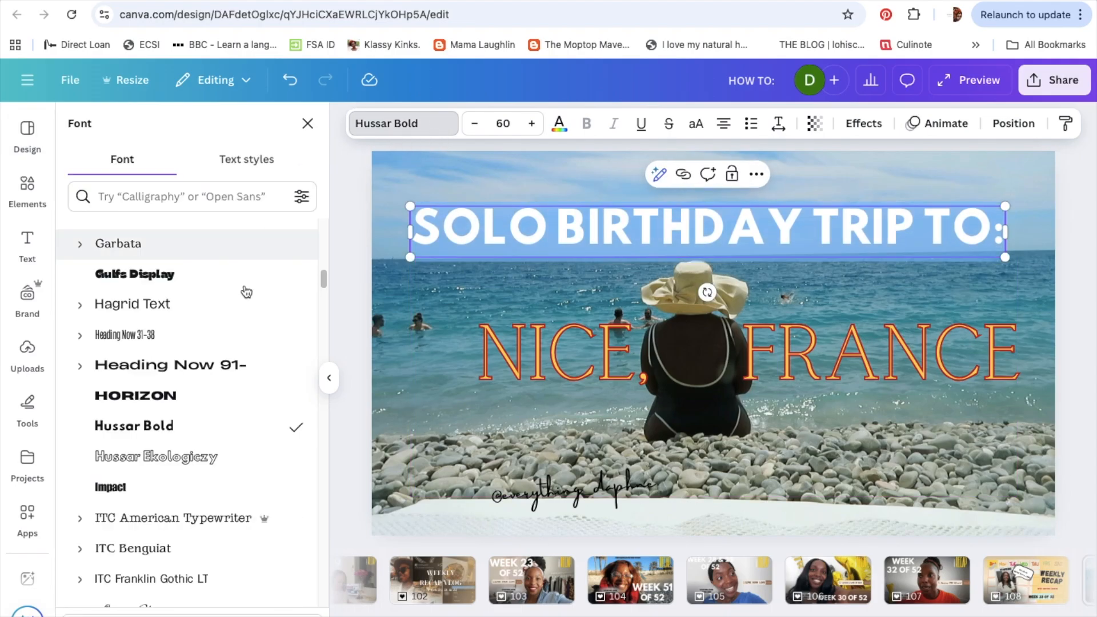
{"action": "left_click", "coordinate": [189, 338]}
{"action": "left_click", "coordinate": [80, 337]}
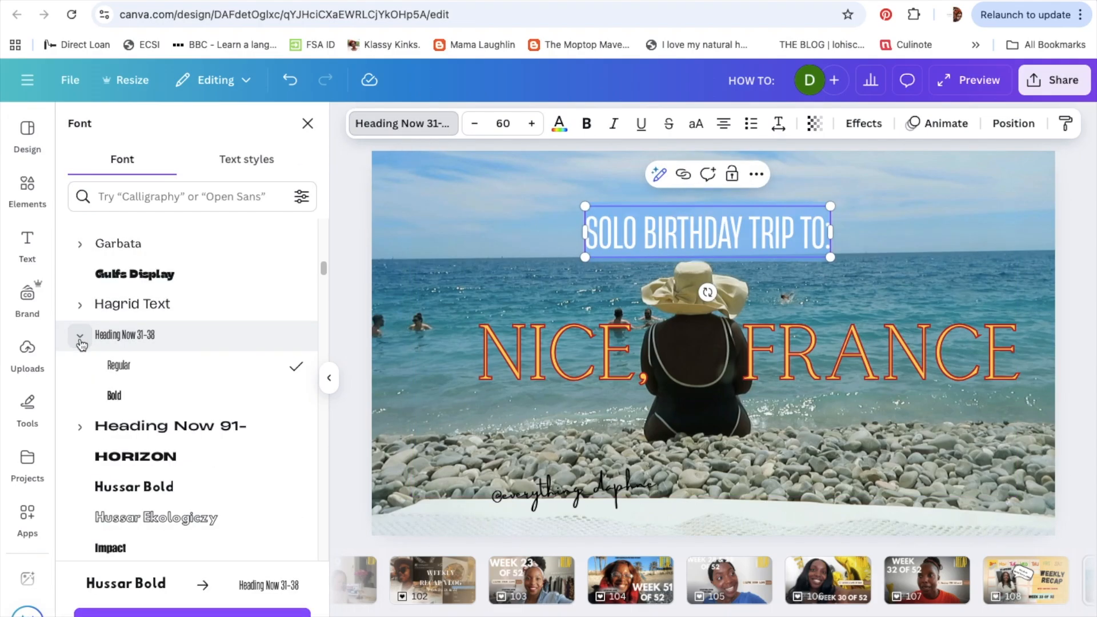
{"action": "left_click", "coordinate": [112, 395]}
{"action": "left_click", "coordinate": [927, 230]}
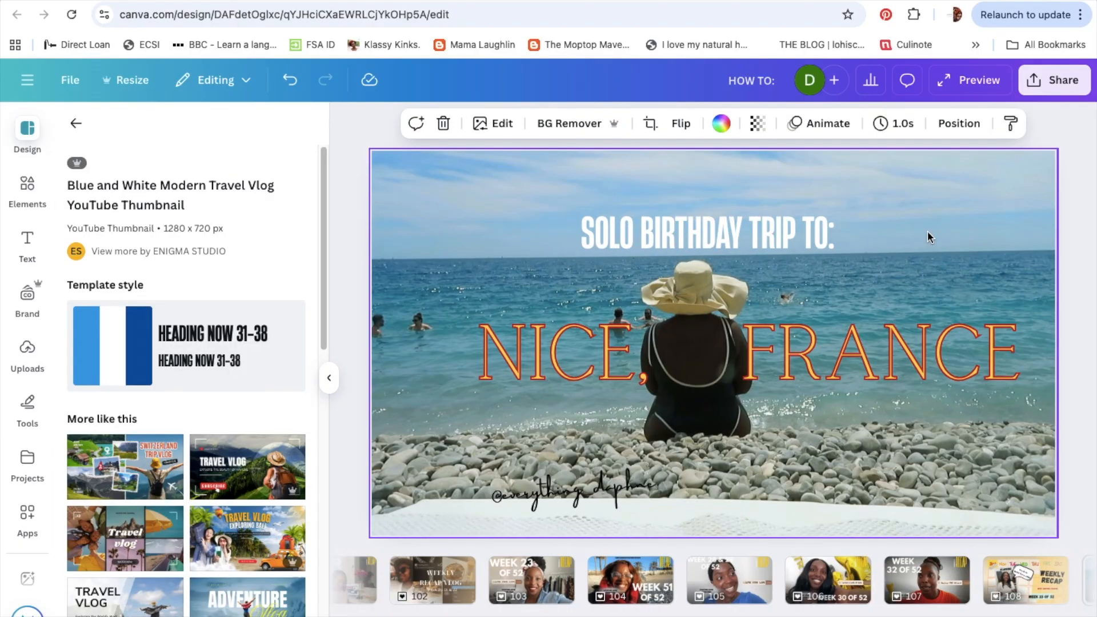
Step: Shift the SOLO BIRTHDAY TRIP TO: line slightly down and to the right, just above the woman's hat
{"action": "left_click", "coordinate": [786, 226]}
{"action": "left_click_drag", "start_coordinate": [801, 220], "coordinate": [812, 239]}
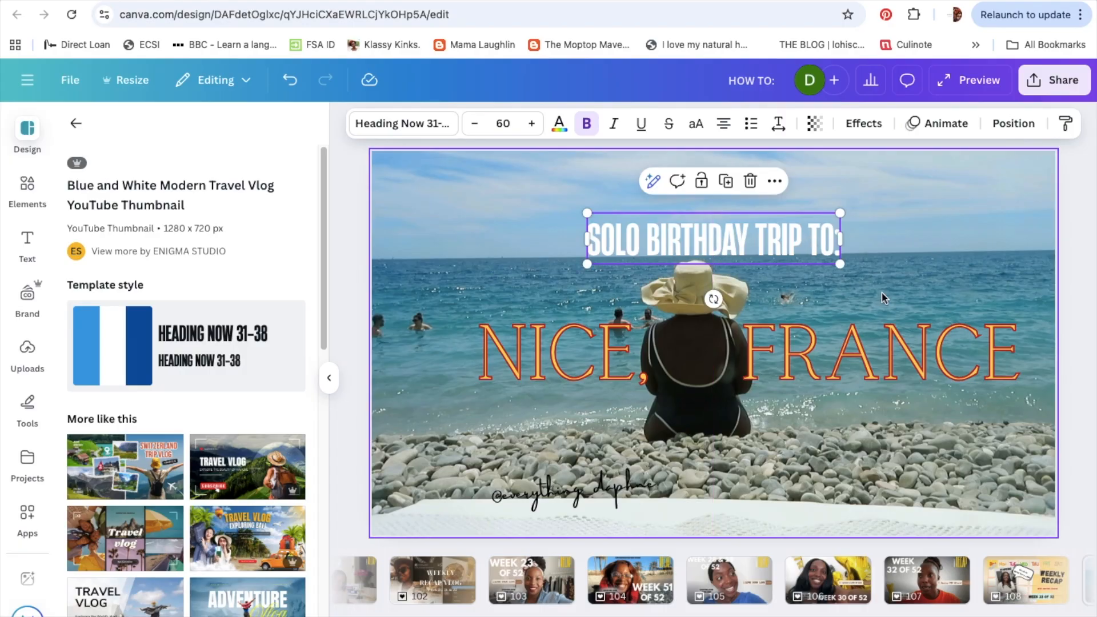
{"action": "left_click", "coordinate": [882, 268]}
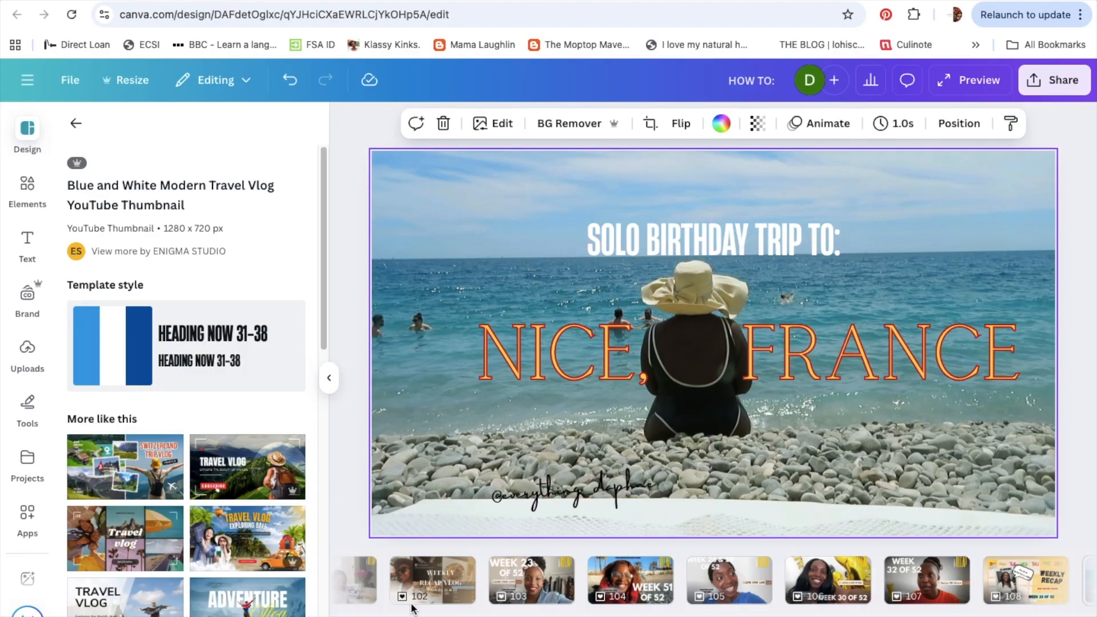
Step: Browse the templates similar to the Travel Vlog design on page 110 for more thumbnail ideas
{"action": "left_click", "coordinate": [949, 584]}
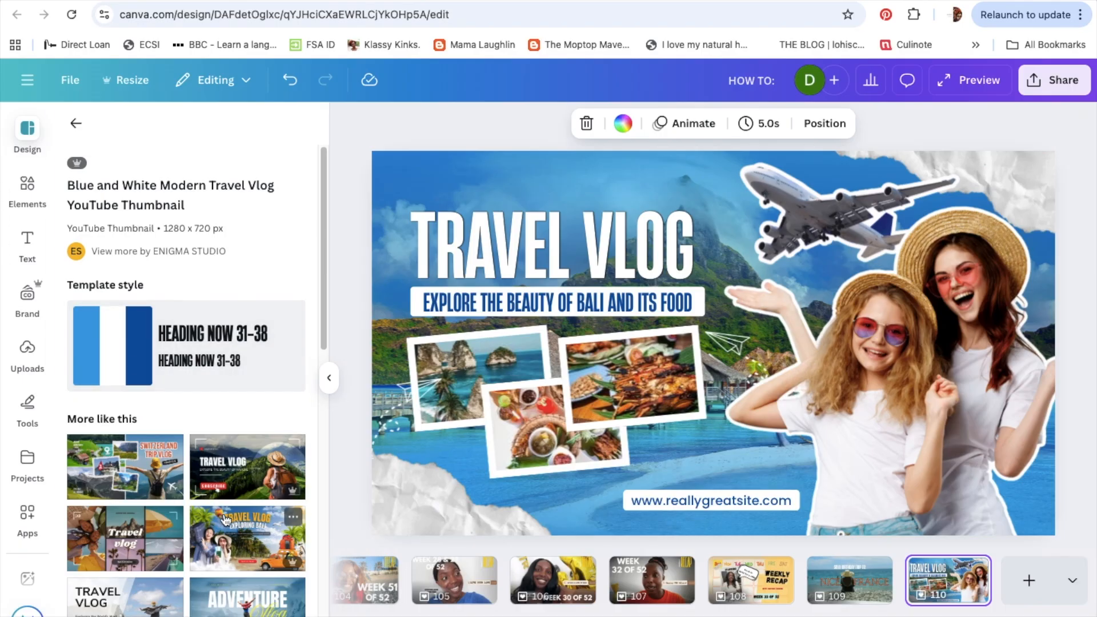
{"action": "scroll", "coordinate": [222, 501], "scroll_direction": "down", "scroll_amount": 10}
{"action": "scroll", "coordinate": [222, 501], "scroll_direction": "down", "scroll_amount": 4}
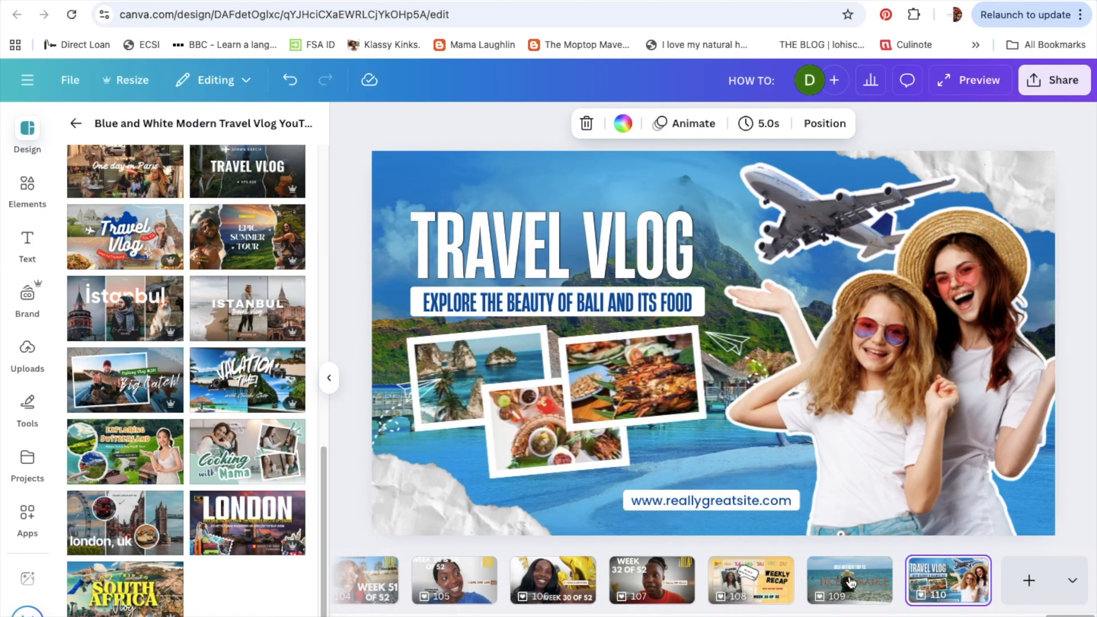
Step: Try the darker, vignetted beach photo from the uploads as the background of page 109
{"action": "left_click", "coordinate": [850, 581]}
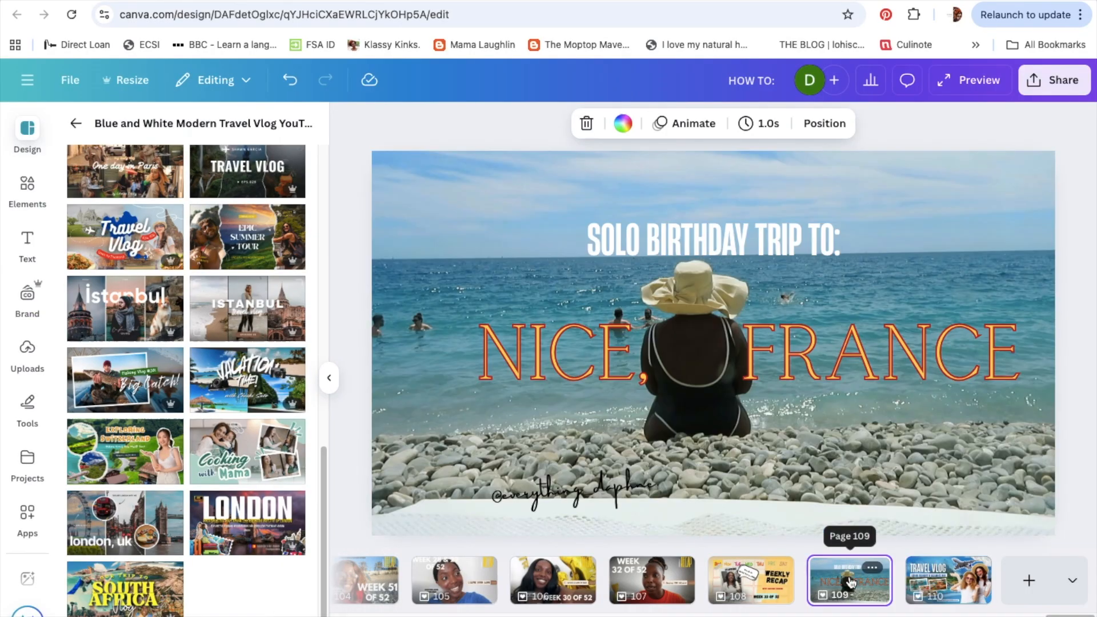
{"action": "left_click", "coordinate": [26, 351]}
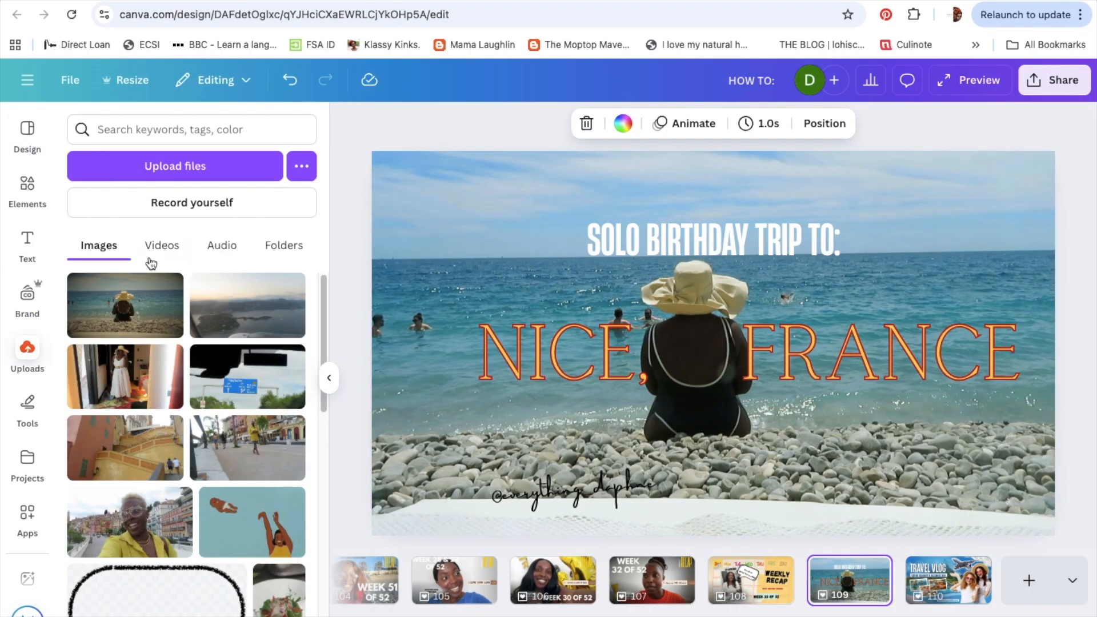
{"action": "left_click", "coordinate": [131, 310]}
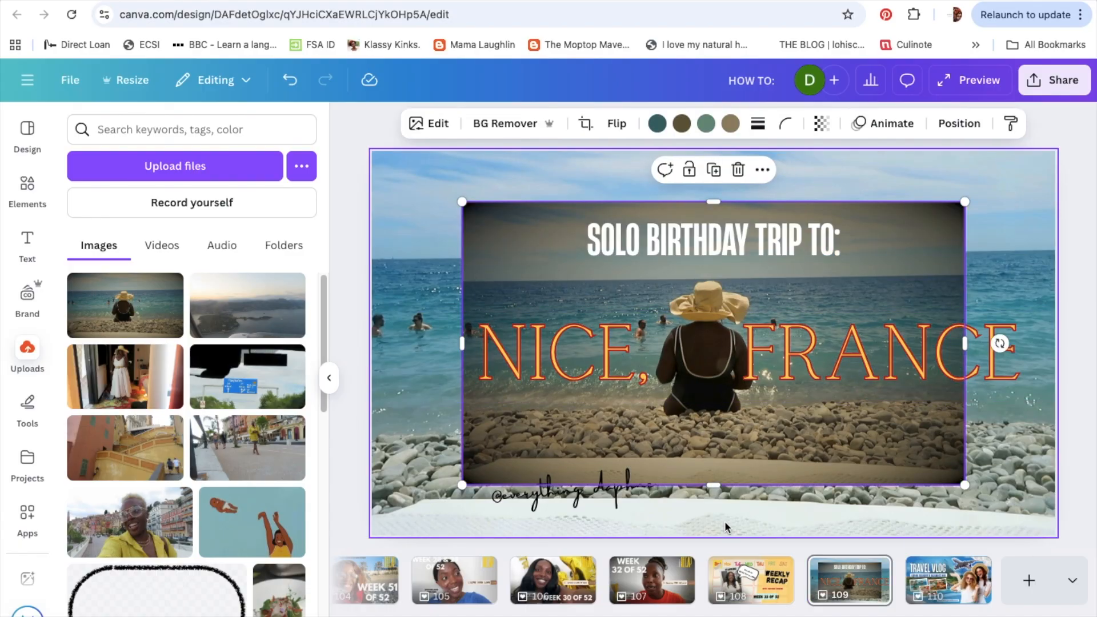
{"action": "right_click", "coordinate": [766, 433]}
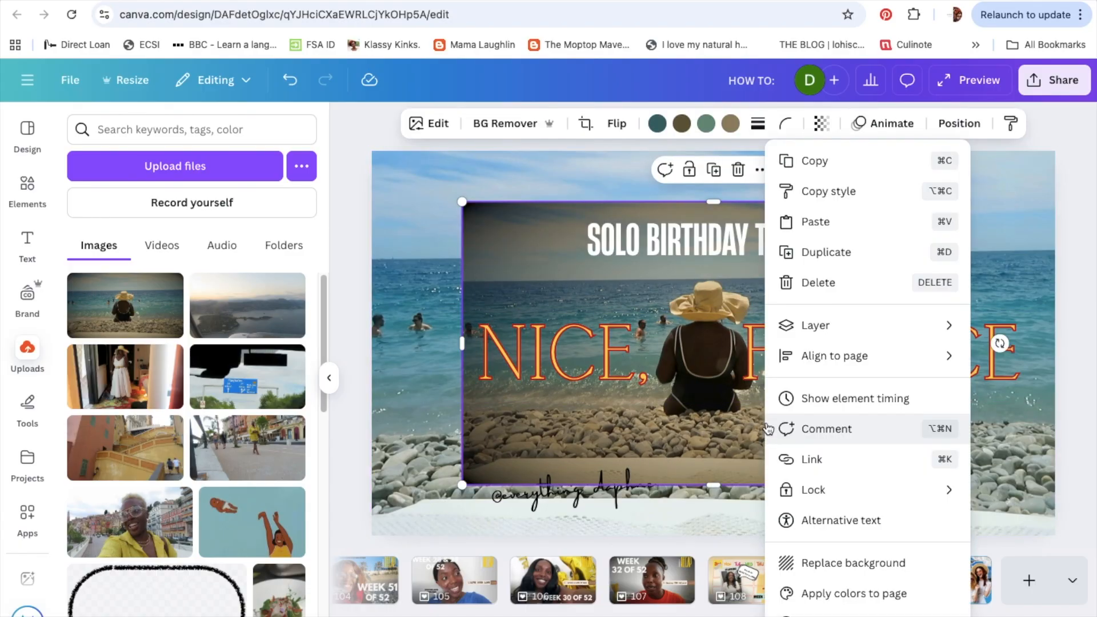
{"action": "left_click", "coordinate": [821, 563]}
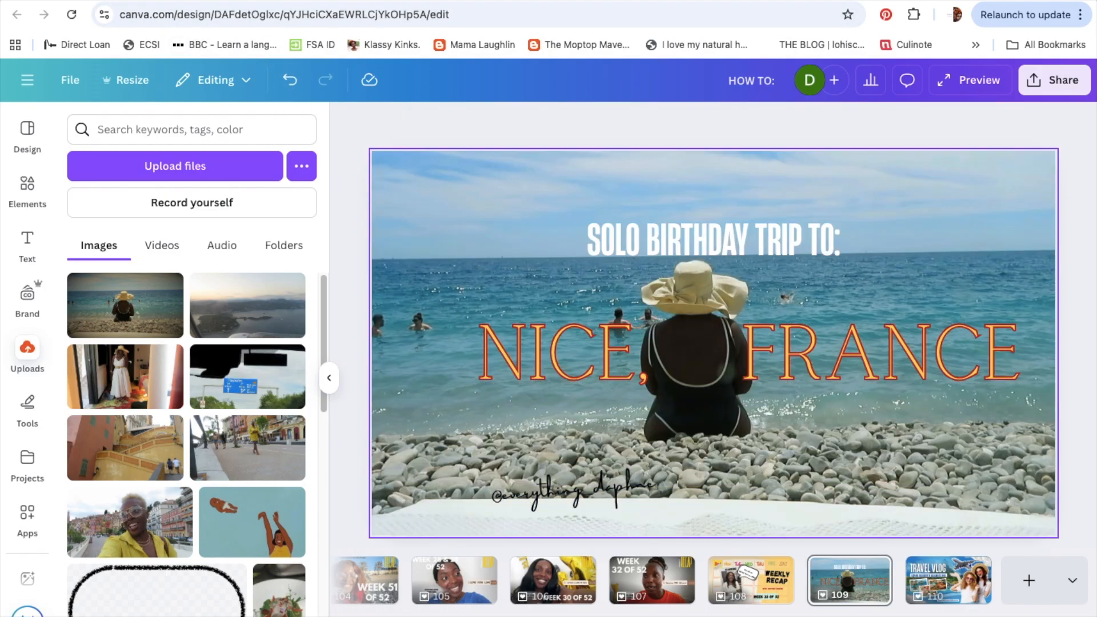
Step: Add the original bright beach photo from the uploads to the thumbnail and remove its background
{"action": "scroll", "coordinate": [201, 435], "scroll_direction": "down", "scroll_amount": 5}
{"action": "scroll", "coordinate": [201, 435], "scroll_direction": "down", "scroll_amount": 2}
{"action": "left_click", "coordinate": [528, 266]}
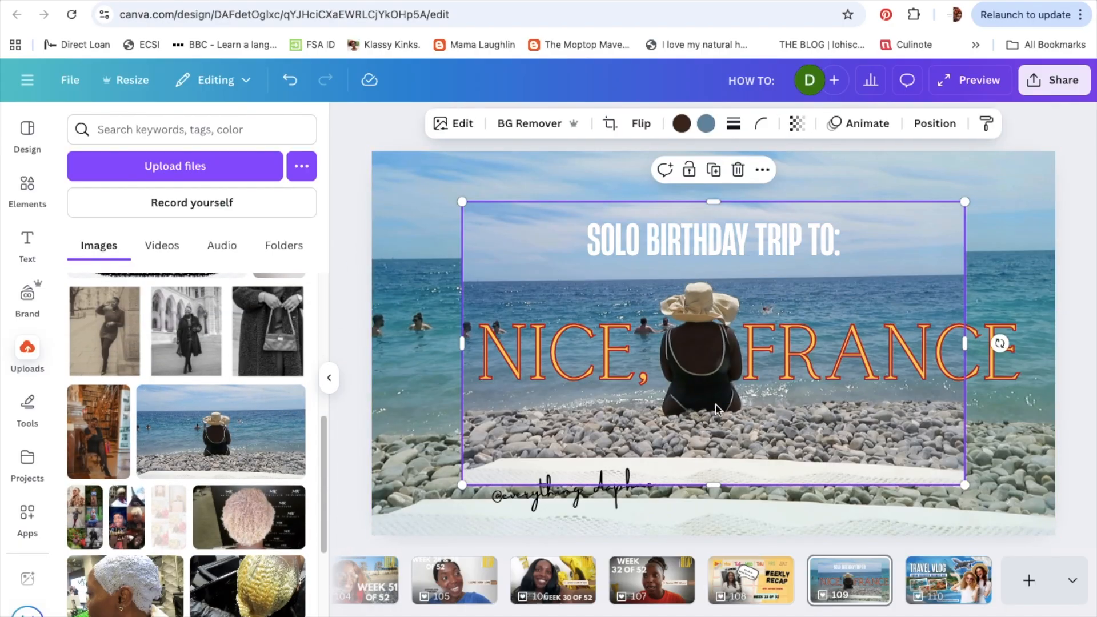
{"action": "right_click", "coordinate": [534, 264]}
{"action": "left_click", "coordinate": [519, 255]}
{"action": "left_click", "coordinate": [504, 133]}
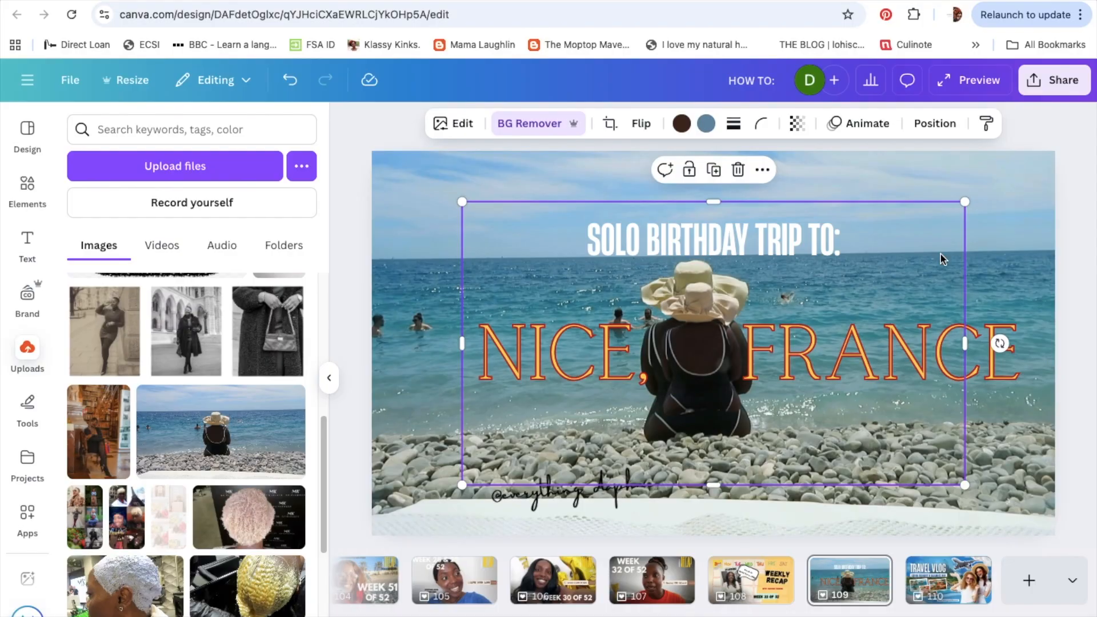
Step: Enlarge the woman's cutout to fill the page and align it exactly over her figure in the background photo
{"action": "left_click", "coordinate": [661, 329]}
{"action": "left_click", "coordinate": [714, 349]}
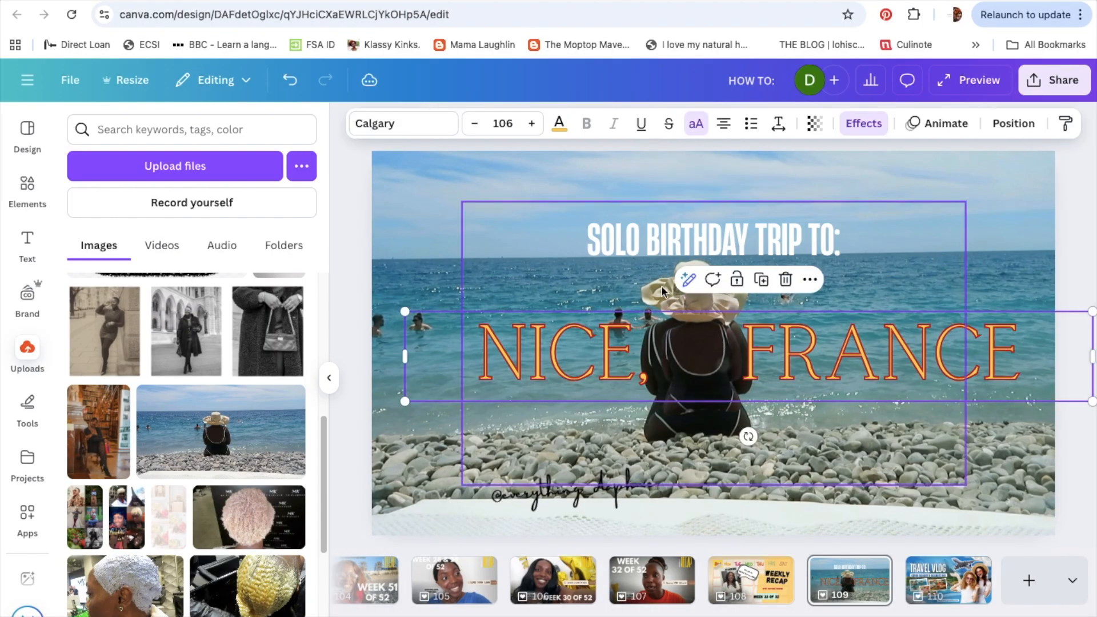
{"action": "left_click_drag", "start_coordinate": [460, 201], "coordinate": [409, 172]}
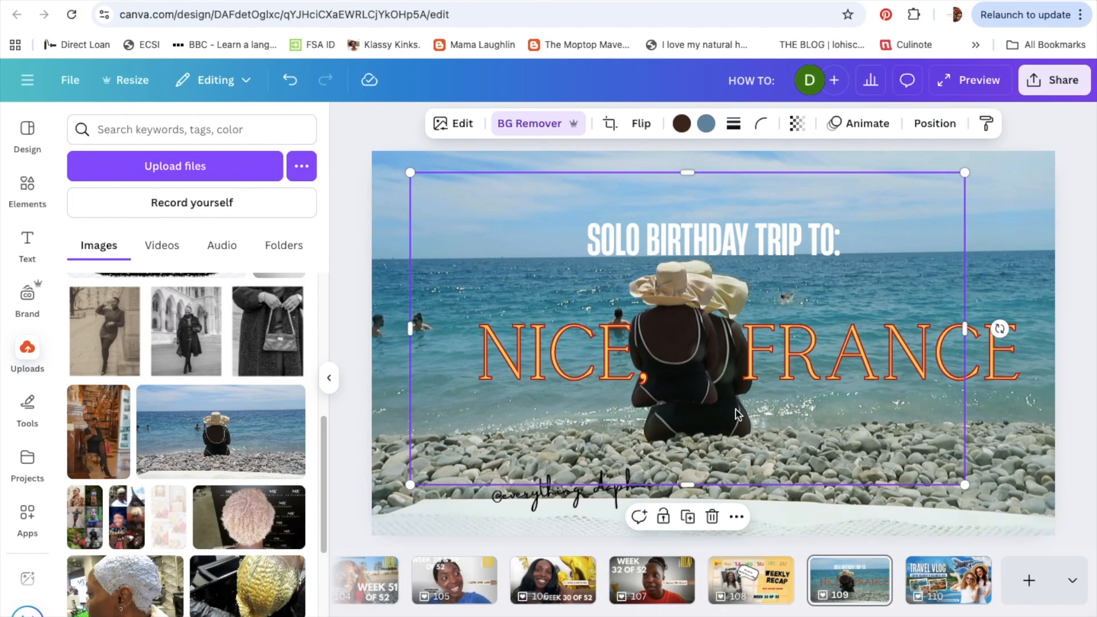
{"action": "left_click_drag", "start_coordinate": [965, 484], "coordinate": [1078, 550]}
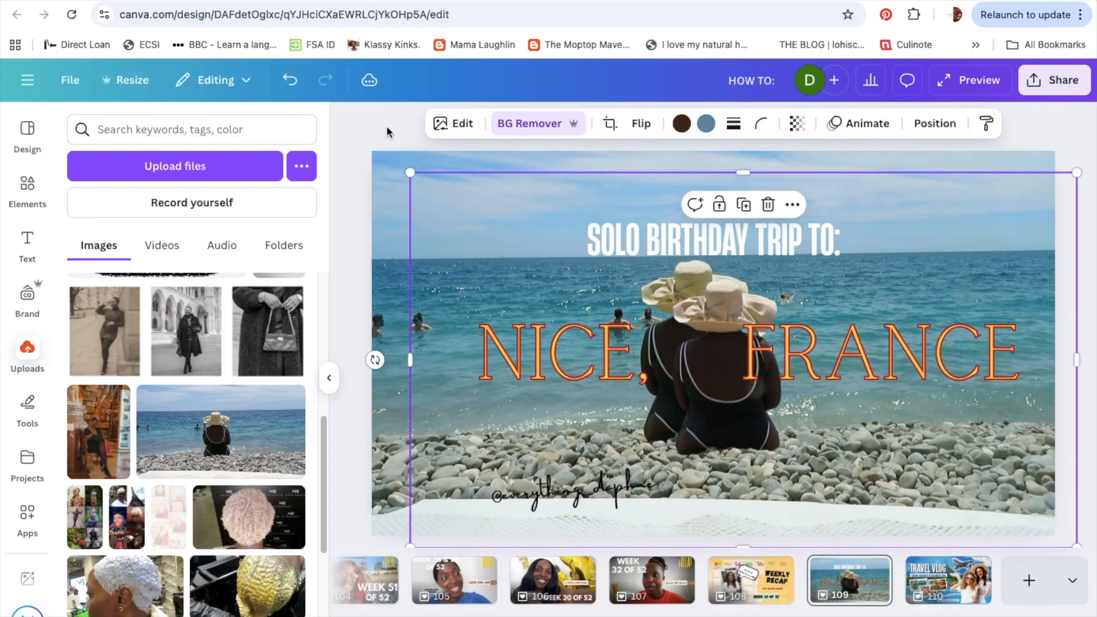
{"action": "left_click_drag", "start_coordinate": [407, 171], "coordinate": [372, 151]}
{"action": "left_click_drag", "start_coordinate": [1084, 550], "coordinate": [1049, 527]}
{"action": "left_click_drag", "start_coordinate": [687, 404], "coordinate": [693, 402]}
Step: Shrink the NICE, FRANCE text to size 98.5 and move it slightly lower across the woman's back
{"action": "left_click", "coordinate": [563, 370]}
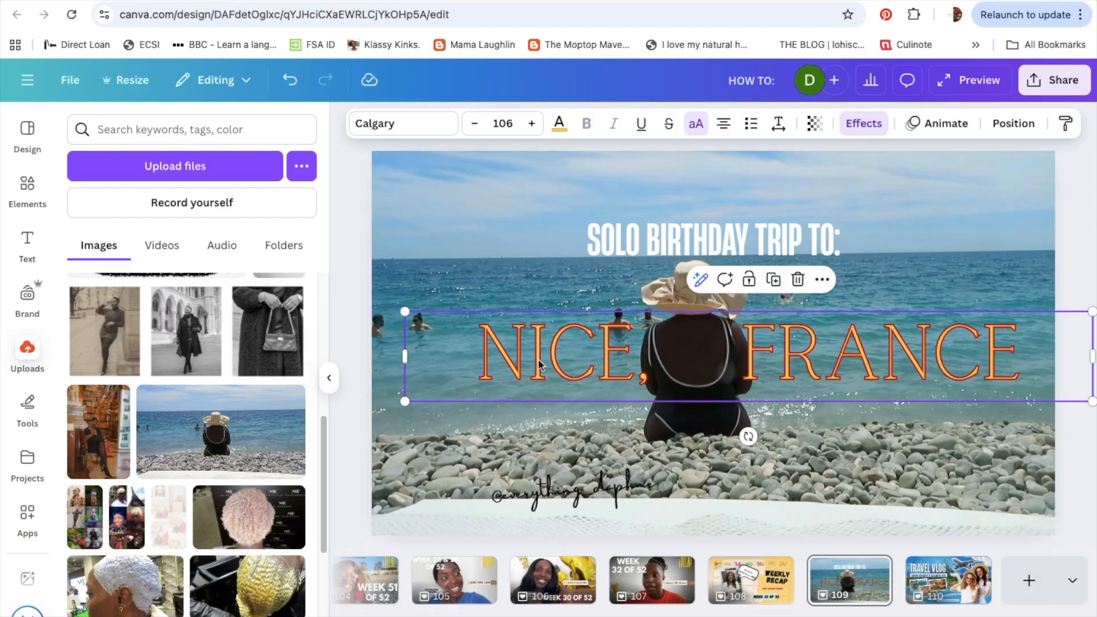
{"action": "left_click_drag", "start_coordinate": [404, 313], "coordinate": [452, 319]}
{"action": "left_click_drag", "start_coordinate": [947, 366], "coordinate": [925, 373]}
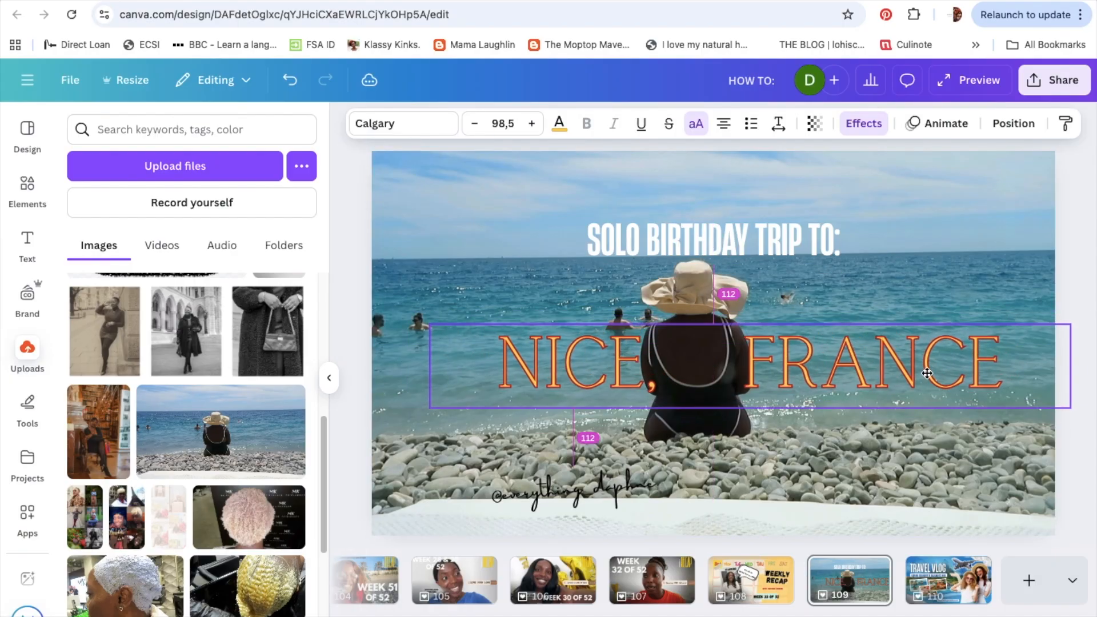
Step: Try to bring the woman's cutout to the front of the layer stack
{"action": "left_click", "coordinate": [684, 336]}
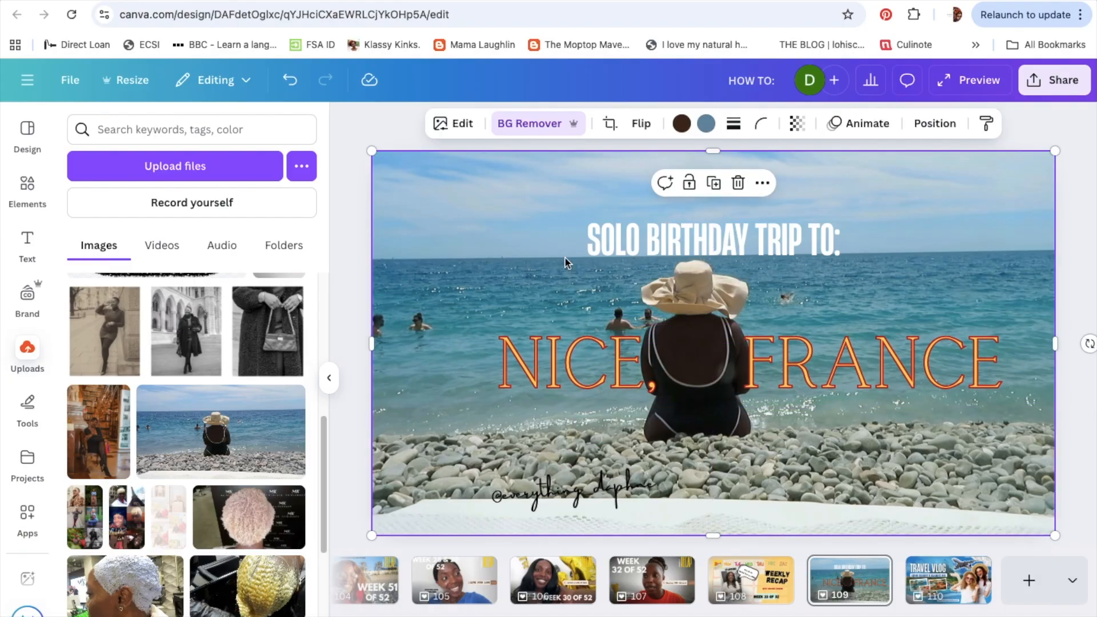
{"action": "left_click", "coordinate": [762, 183]}
{"action": "mouse_move", "coordinate": [857, 355]}
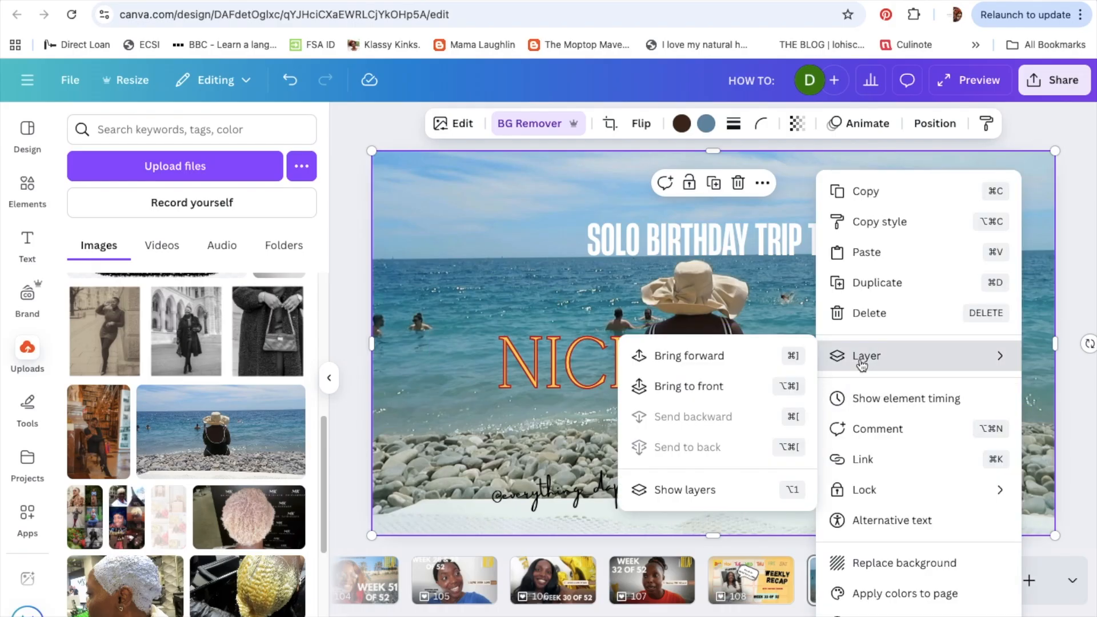
{"action": "left_click", "coordinate": [720, 393]}
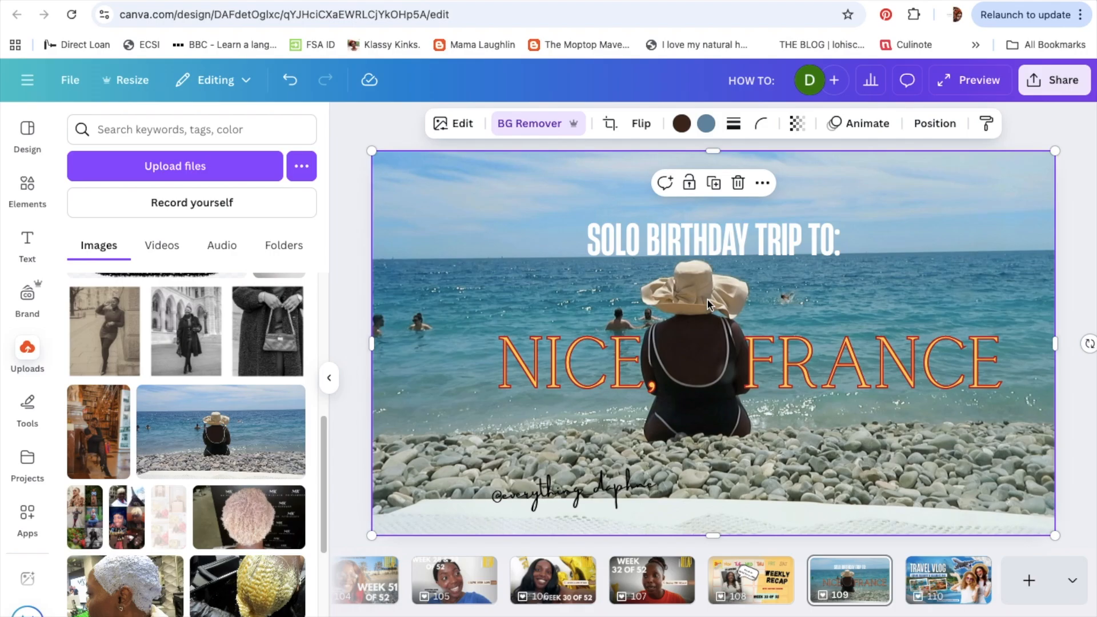
Step: Send the NICE, FRANCE text behind the woman's cutout in the layer order
{"action": "right_click", "coordinate": [772, 364]}
{"action": "mouse_move", "coordinate": [812, 386]}
{"action": "left_click", "coordinate": [676, 448]}
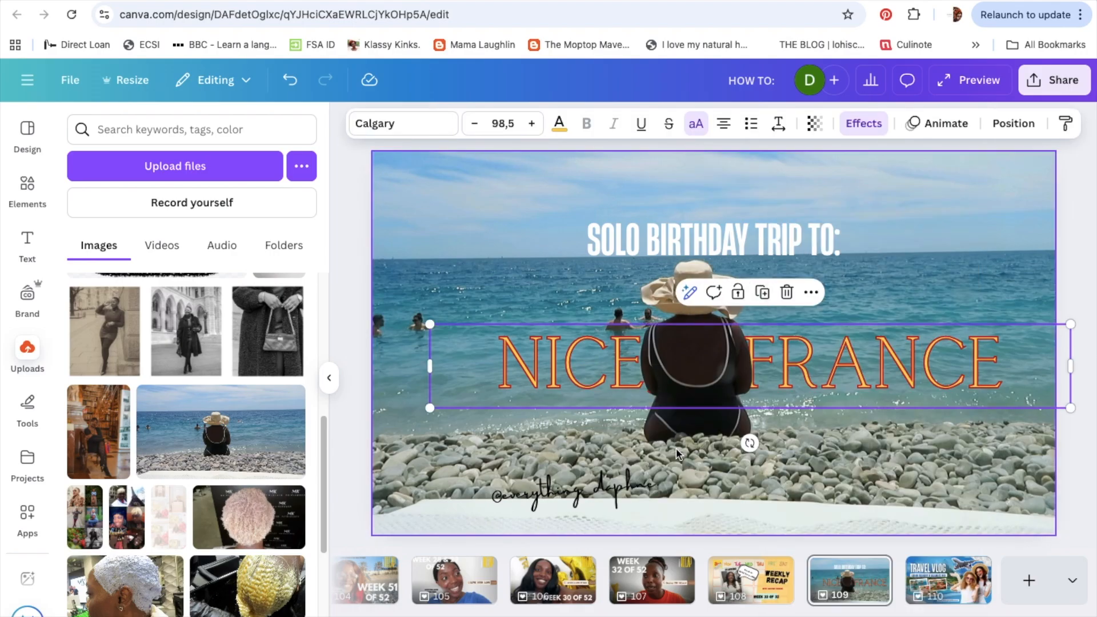
Step: Examine the image editing tools, Magic Studio options, filters and effects available for the woman's cutout
{"action": "left_click", "coordinate": [709, 354]}
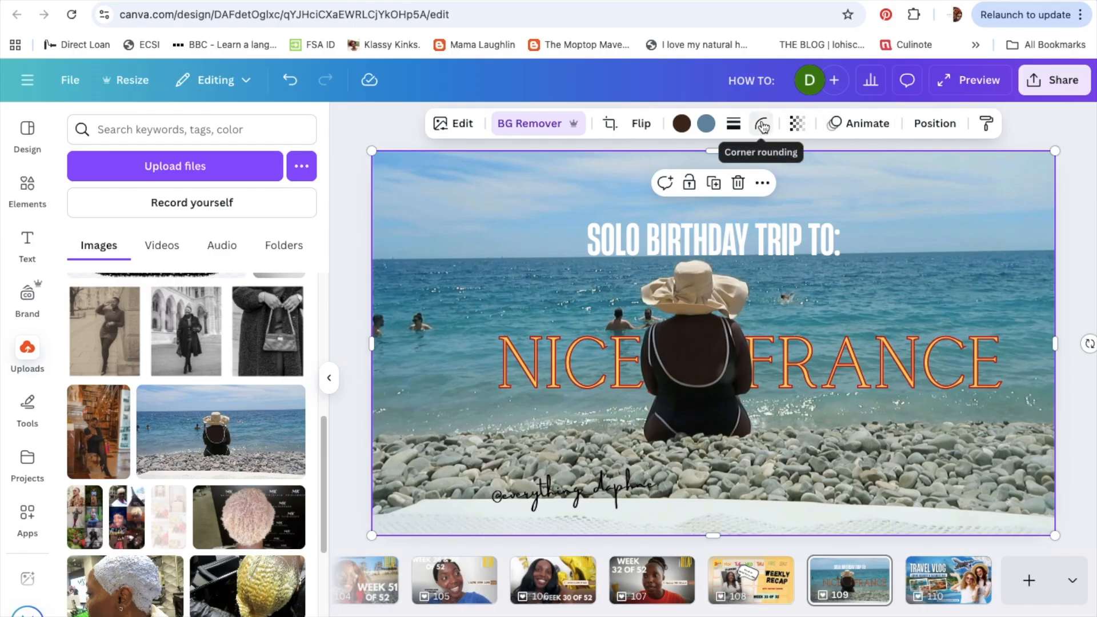
{"action": "left_click", "coordinate": [463, 124]}
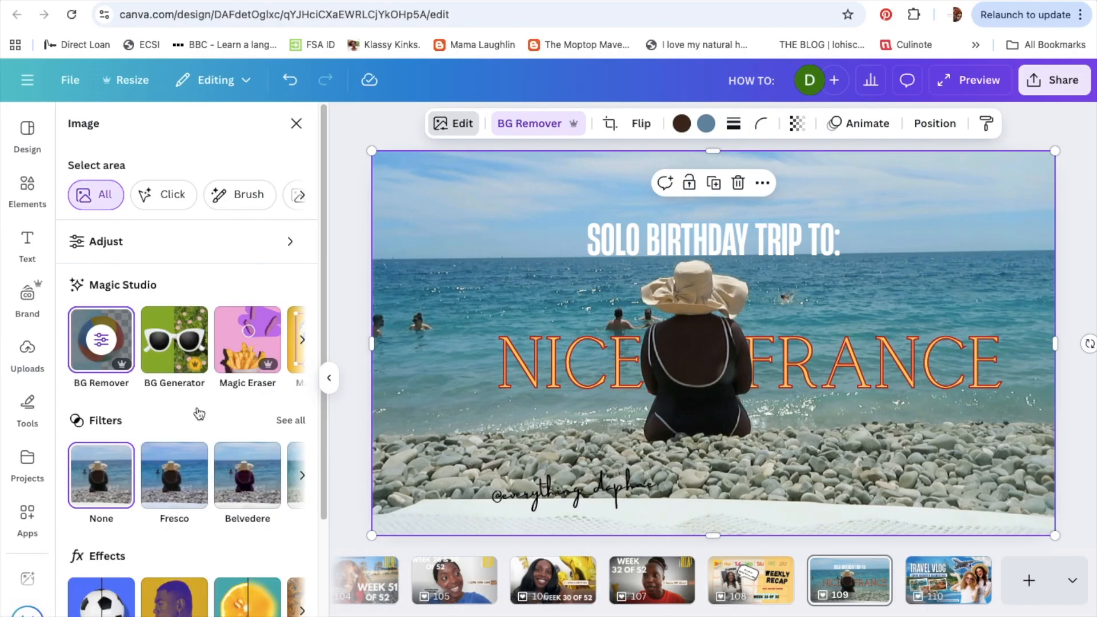
{"action": "scroll", "coordinate": [240, 405], "scroll_direction": "down", "scroll_amount": 3}
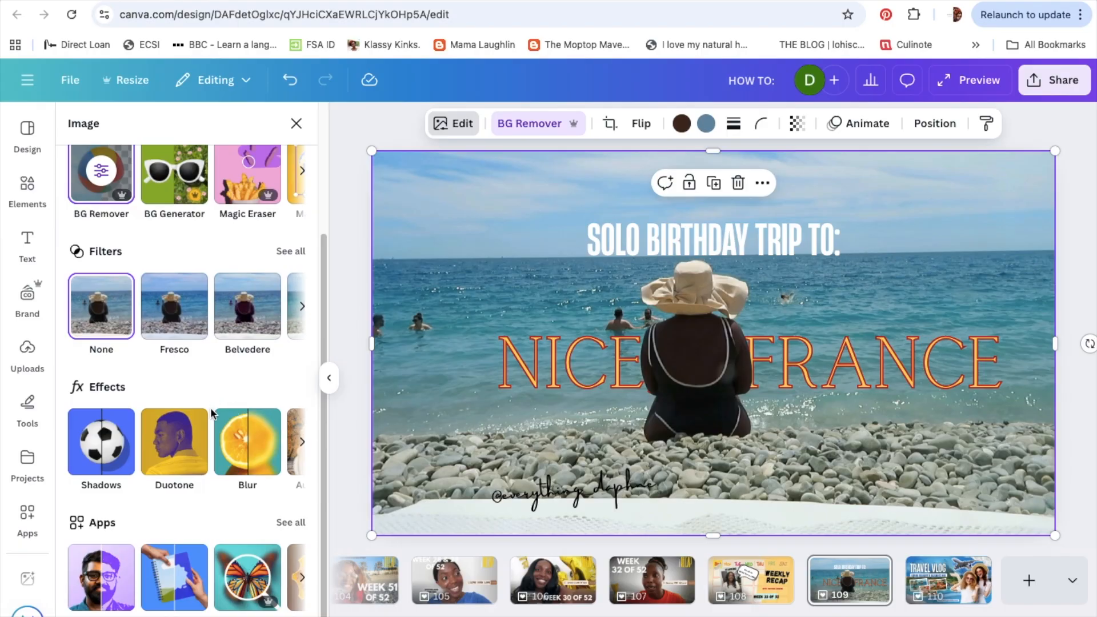
{"action": "scroll", "coordinate": [201, 303], "scroll_direction": "up", "scroll_amount": 3}
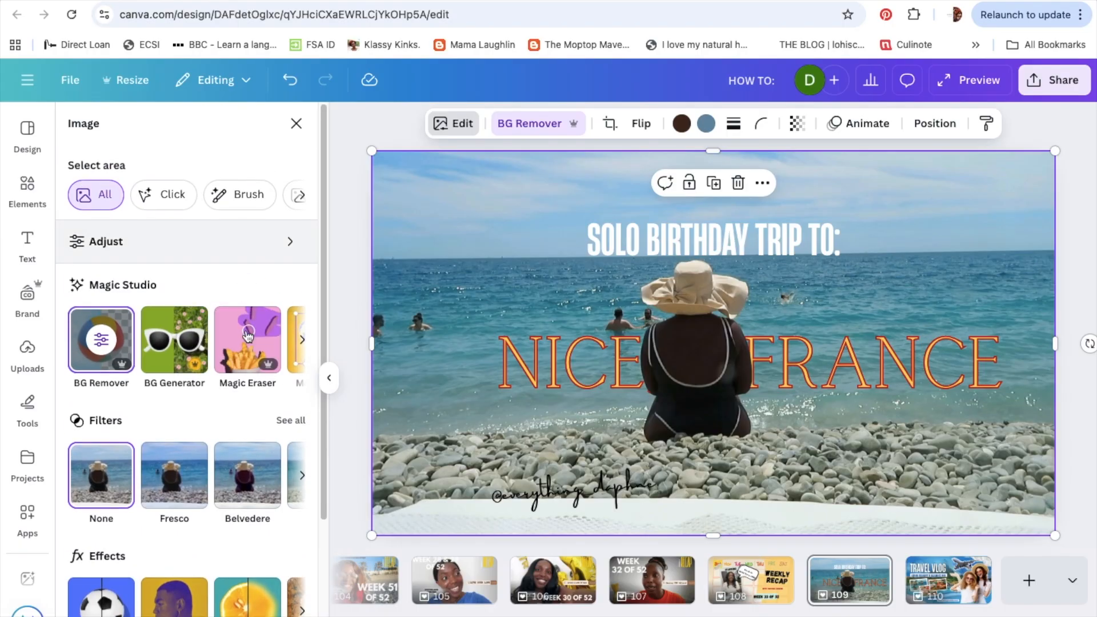
{"action": "left_click", "coordinate": [303, 341]}
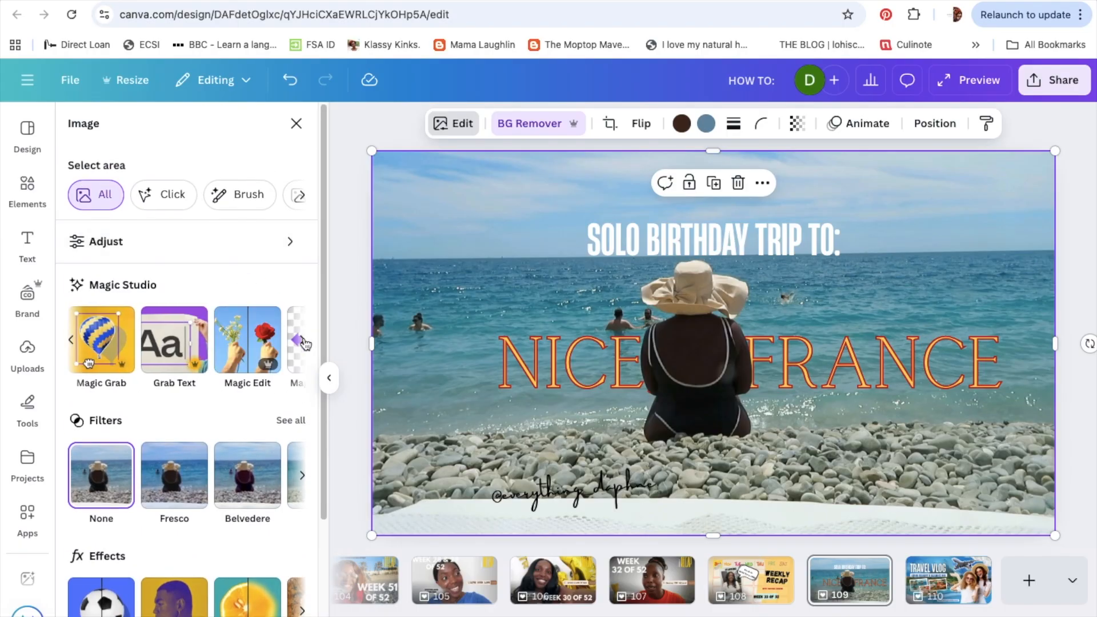
{"action": "left_click", "coordinate": [305, 342]}
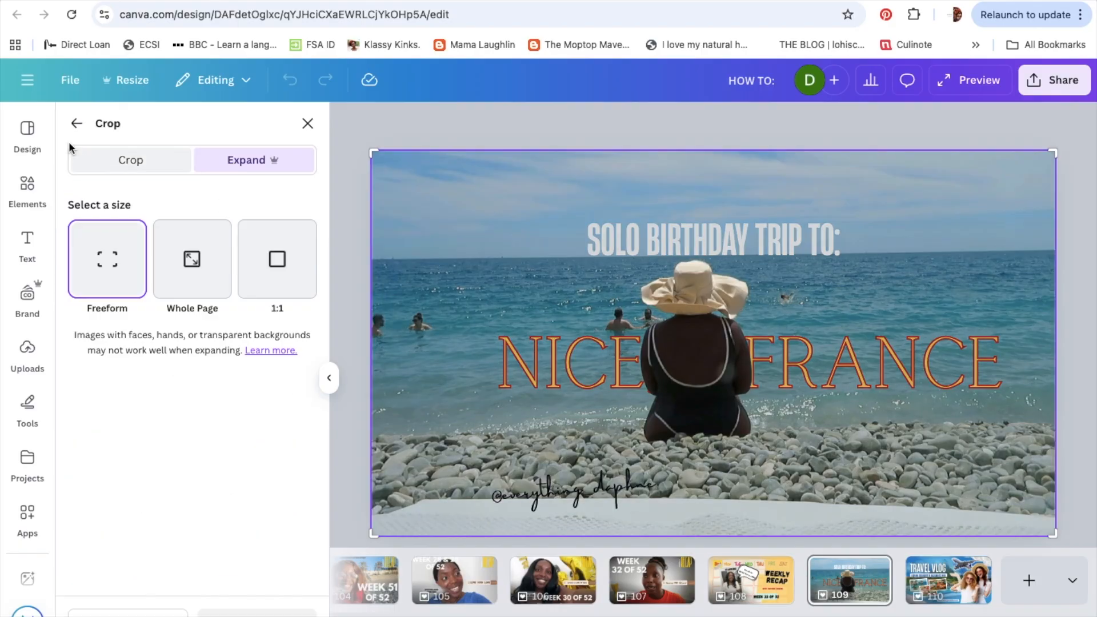
{"action": "left_click", "coordinate": [80, 125]}
{"action": "scroll", "coordinate": [176, 557], "scroll_direction": "down", "scroll_amount": 2}
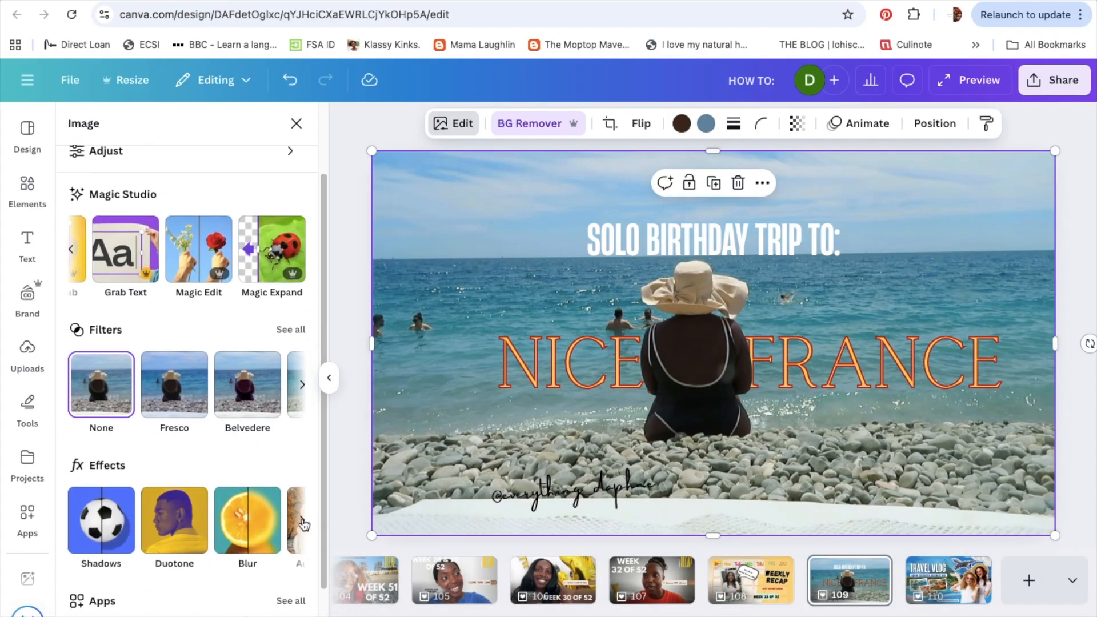
Step: Try an Outline shadow effect on the woman's cutout, coloured #FDFAFA
{"action": "left_click", "coordinate": [302, 523]}
{"action": "left_click", "coordinate": [71, 522]}
{"action": "left_click", "coordinate": [110, 534]}
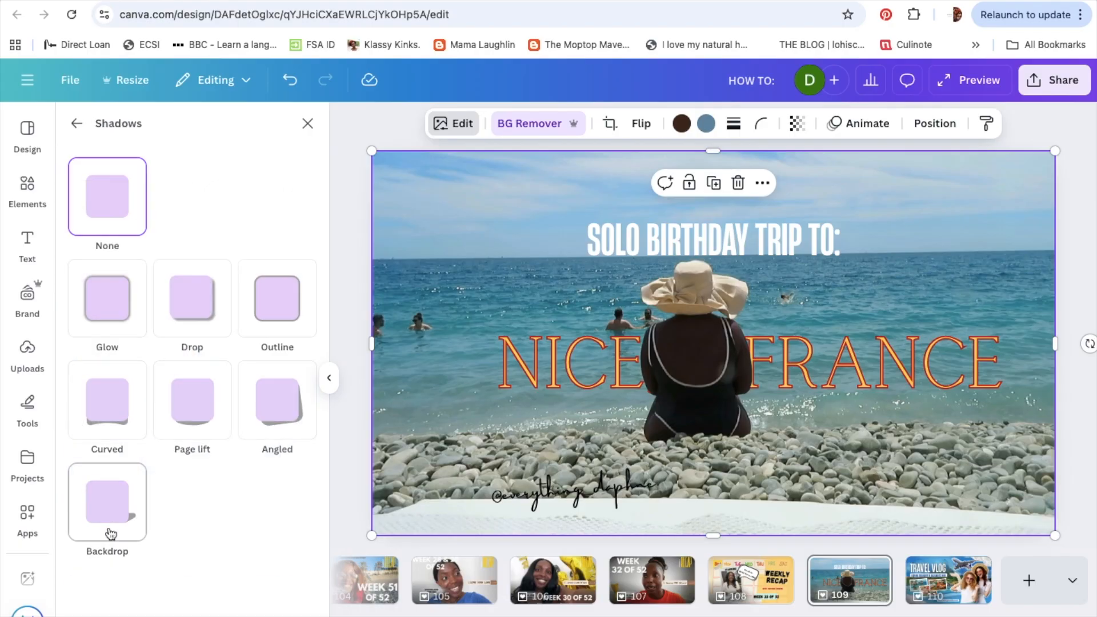
{"action": "left_click", "coordinate": [267, 320]}
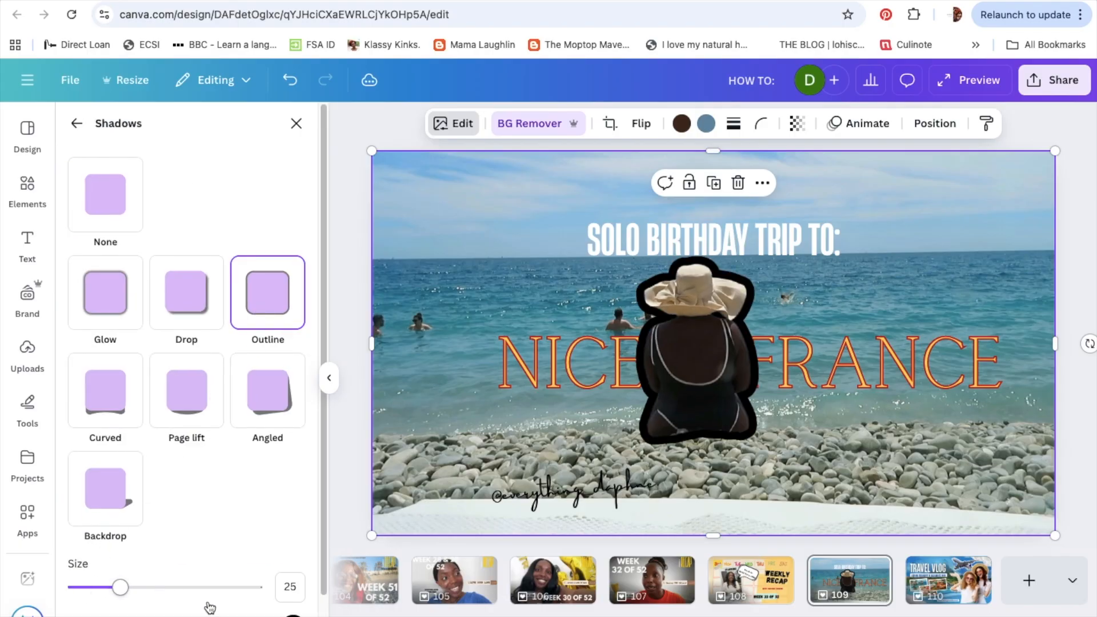
{"action": "left_click", "coordinate": [293, 614]}
{"action": "left_click", "coordinate": [299, 455]}
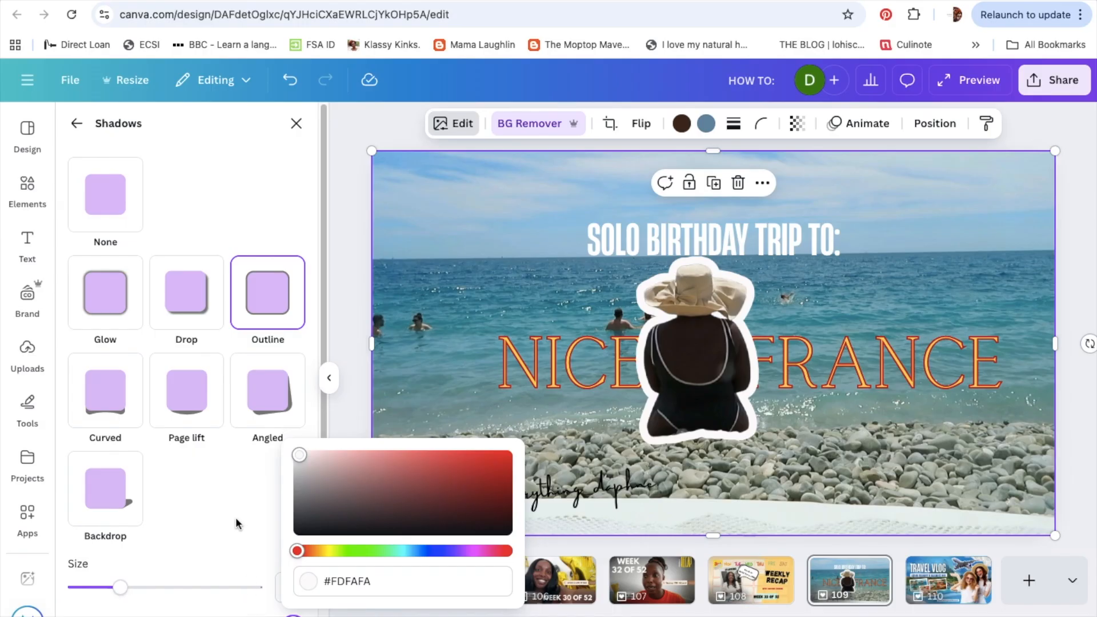
Step: Close the shadow settings and undo the outline and its colour on the woman's cutout
{"action": "left_click", "coordinate": [296, 123]}
{"action": "left_click", "coordinate": [290, 81]}
{"action": "left_click", "coordinate": [290, 85]}
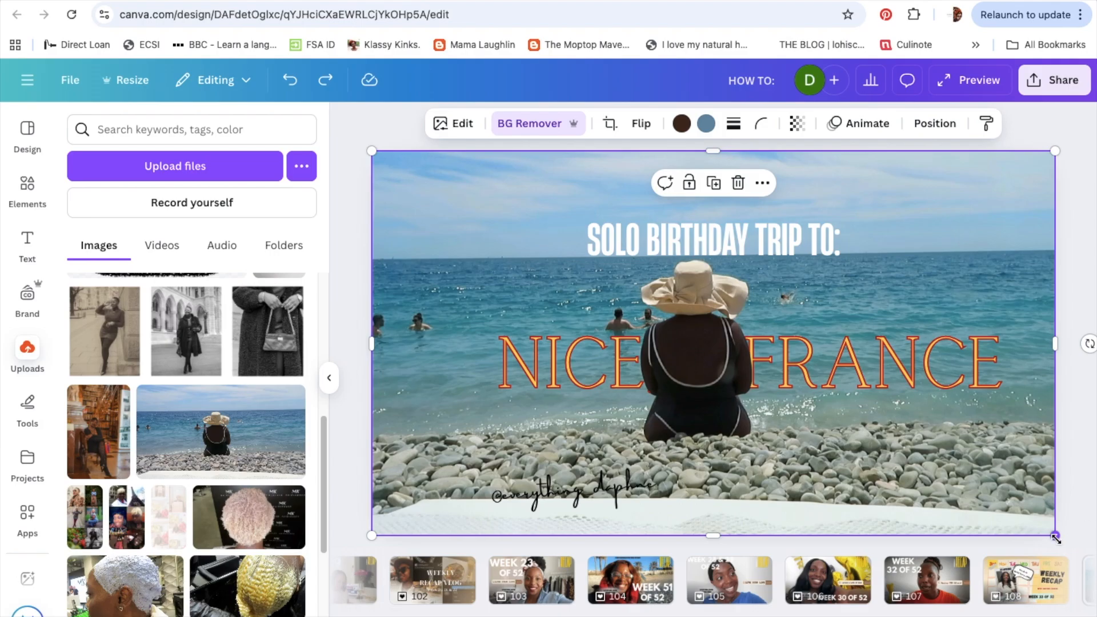
Step: Try enlarging the woman's cutout past the page edges to about 1,354 × 762 and repositioning it, and undo the changes
{"action": "left_click_drag", "start_coordinate": [1056, 537], "coordinate": [1070, 543]}
{"action": "left_click_drag", "start_coordinate": [369, 155], "coordinate": [348, 130]}
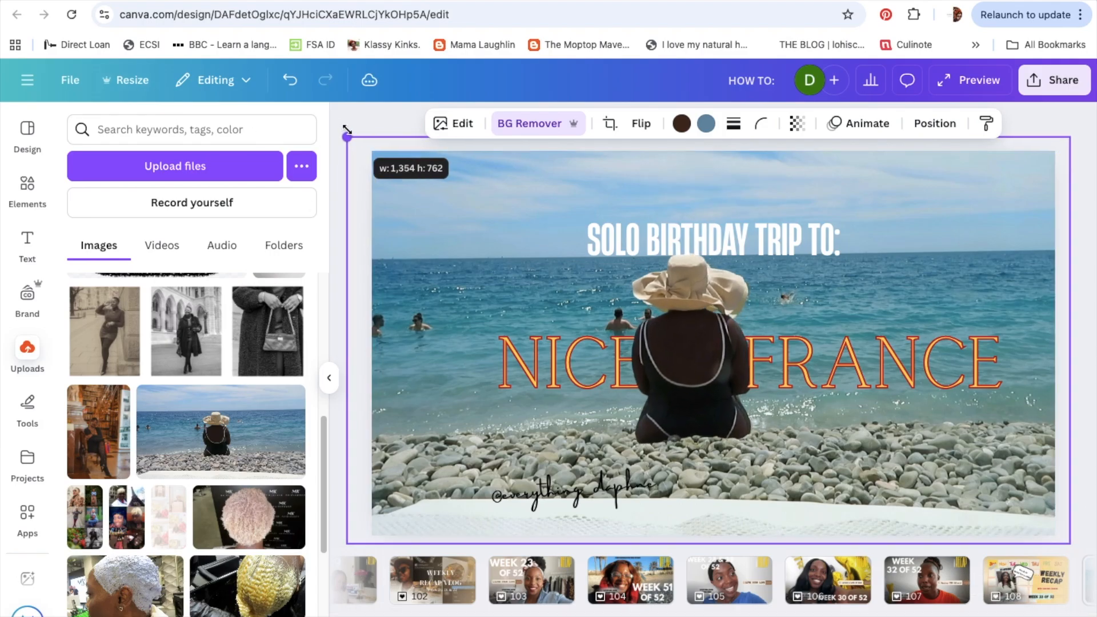
{"action": "mouse_move", "coordinate": [685, 343]}
{"action": "left_mouse_down"}
{"action": "mouse_move", "coordinate": [698, 345]}
{"action": "mouse_move", "coordinate": [688, 331]}
{"action": "left_mouse_up"}
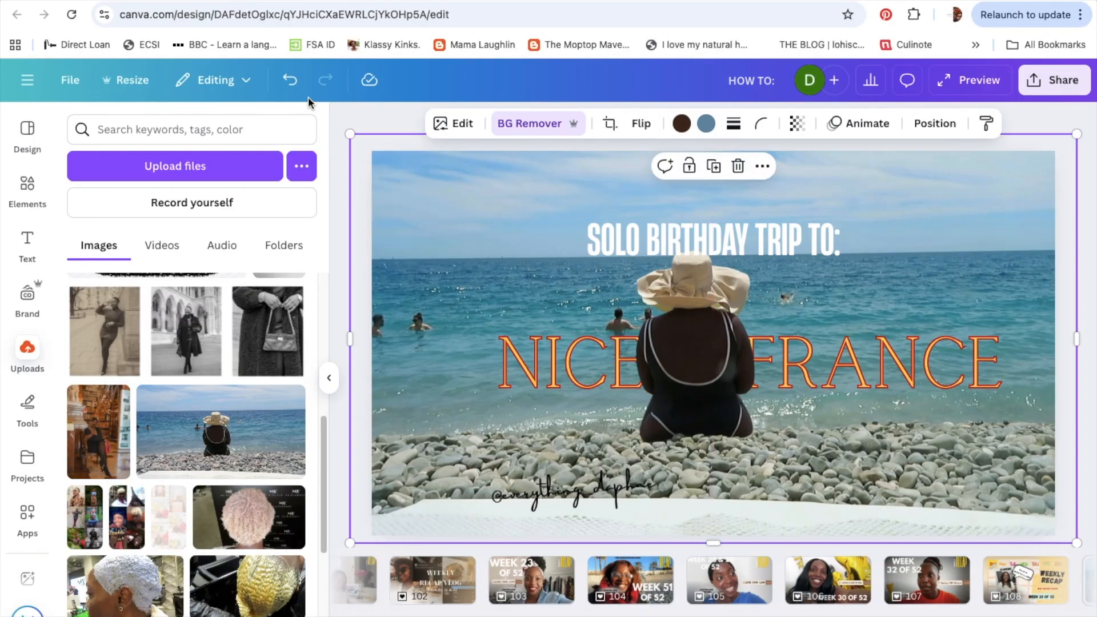
{"action": "left_click", "coordinate": [290, 80]}
{"action": "left_click", "coordinate": [290, 80]}
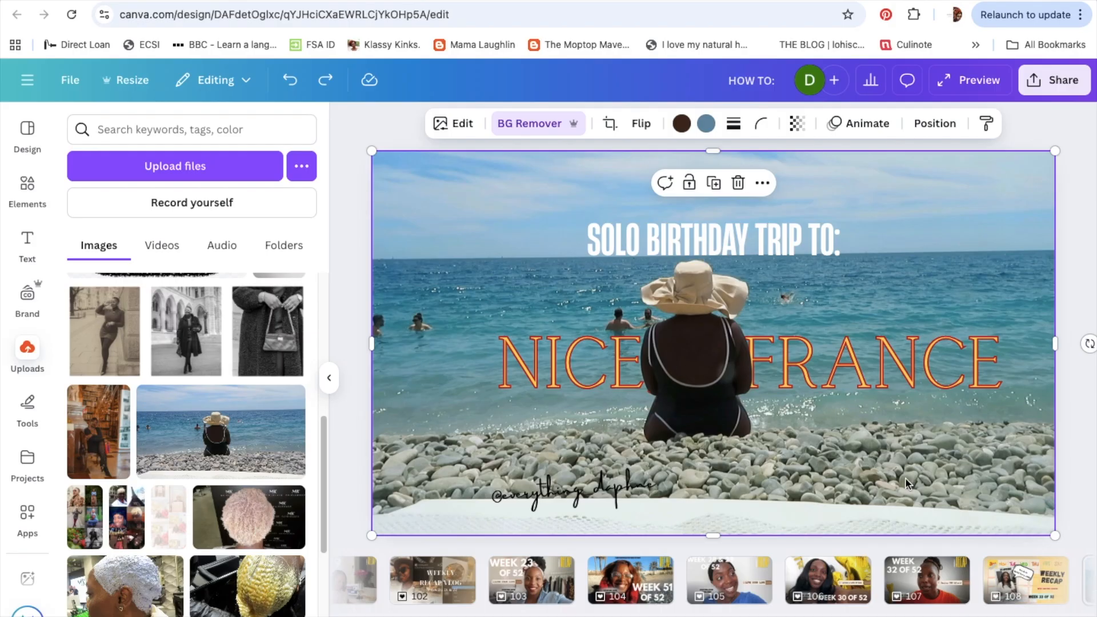
Step: Try the blue airport road sign photo on page 109 and check the TRAVEL VLOG template on page 110 for reference
{"action": "scroll", "coordinate": [204, 338], "scroll_direction": "up", "scroll_amount": 5}
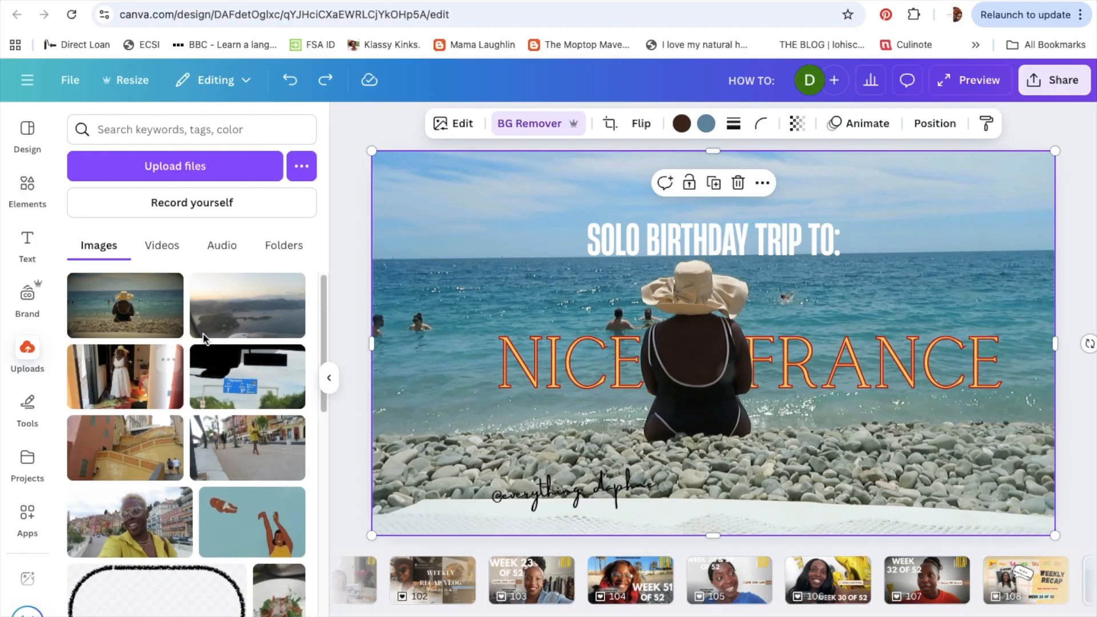
{"action": "left_click", "coordinate": [231, 394]}
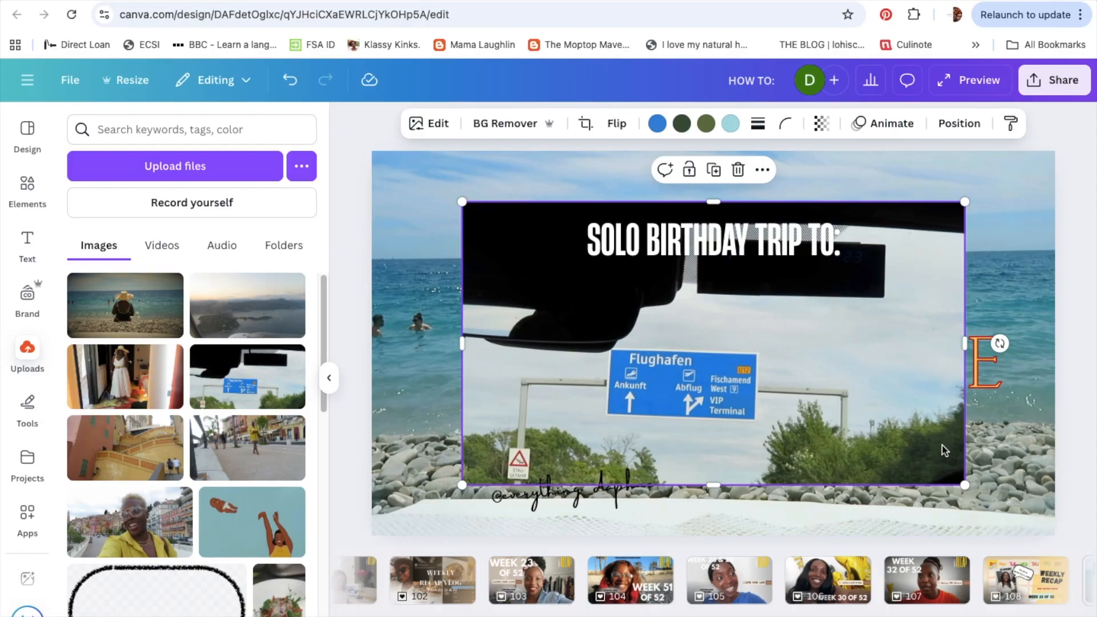
{"action": "scroll", "coordinate": [714, 580], "scroll_direction": "right", "scroll_amount": 3}
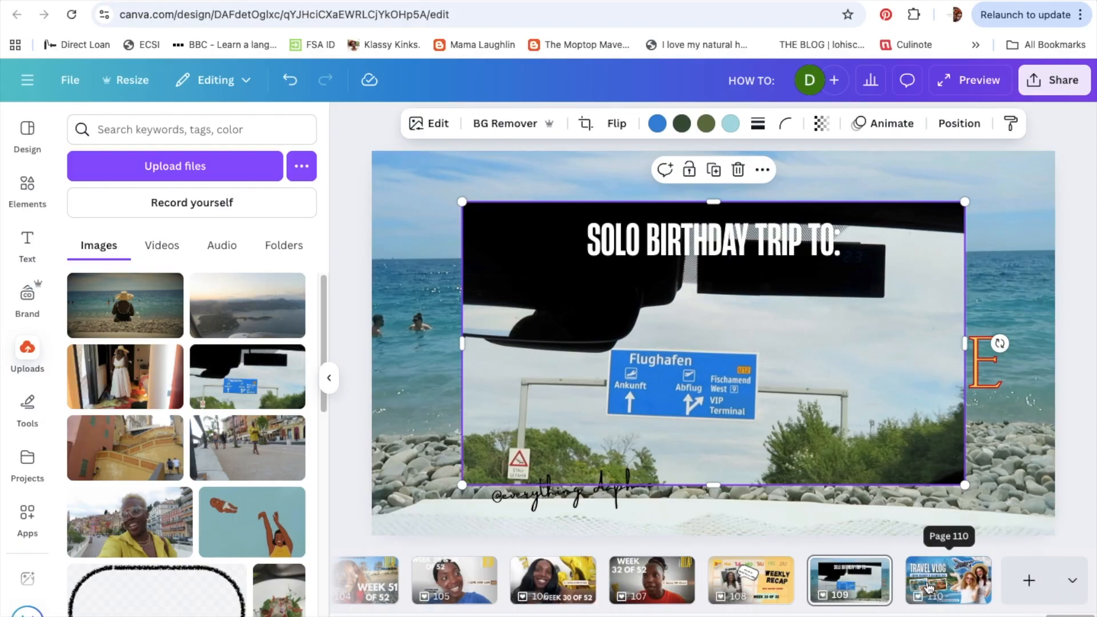
{"action": "left_click", "coordinate": [945, 580]}
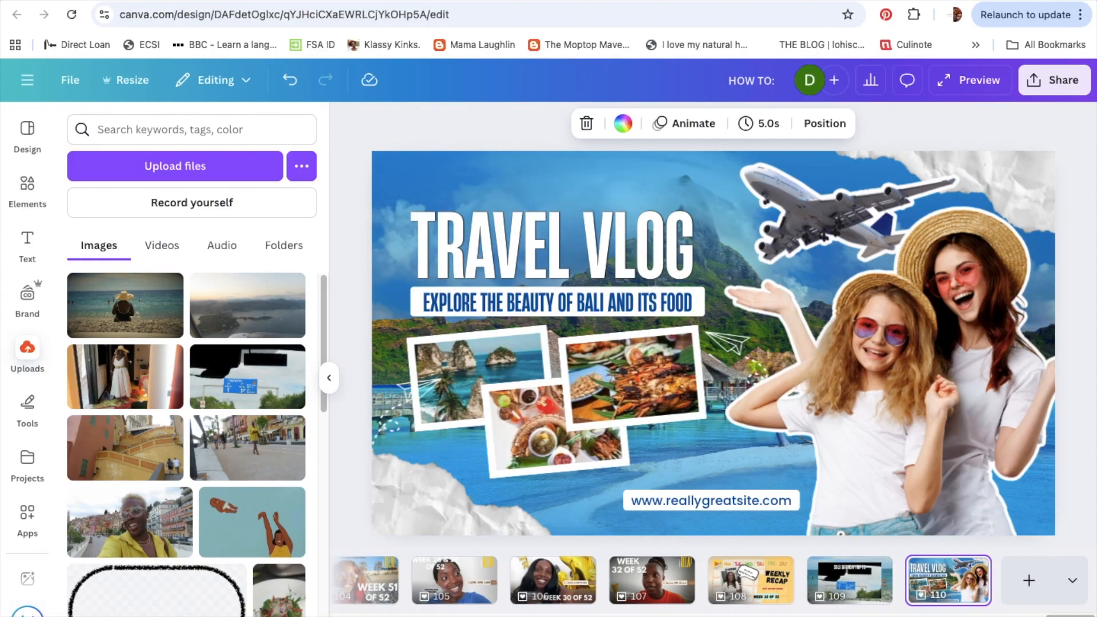
{"action": "left_click", "coordinate": [850, 580]}
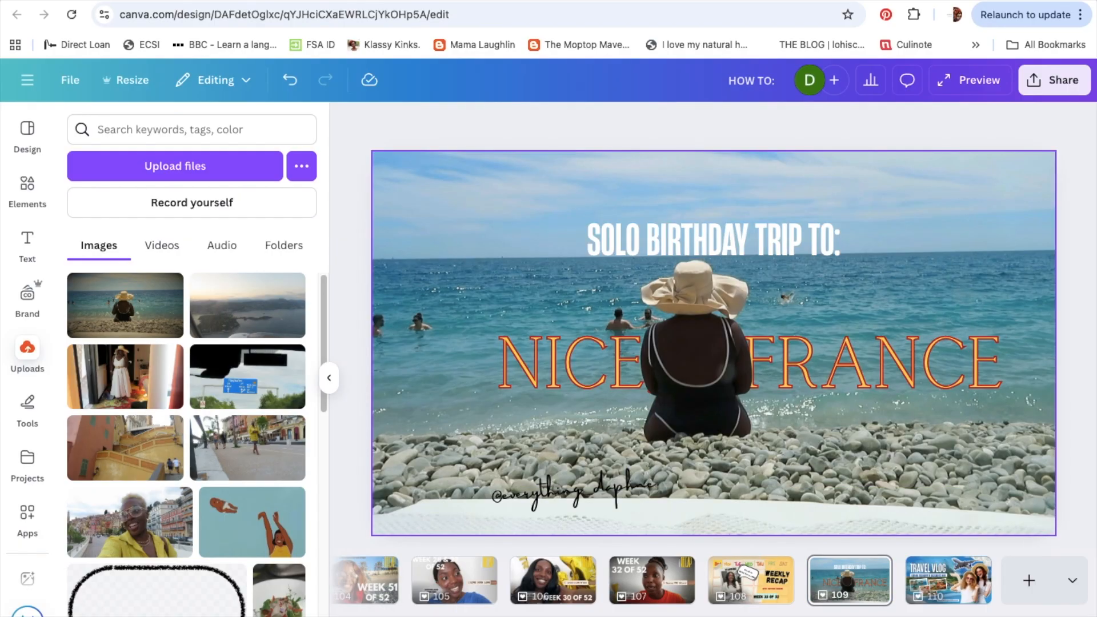
Step: Search the design elements for "poloroid frame"
{"action": "left_click", "coordinate": [27, 184]}
{"action": "left_click", "coordinate": [152, 129]}
{"action": "type", "text": "POLO"}
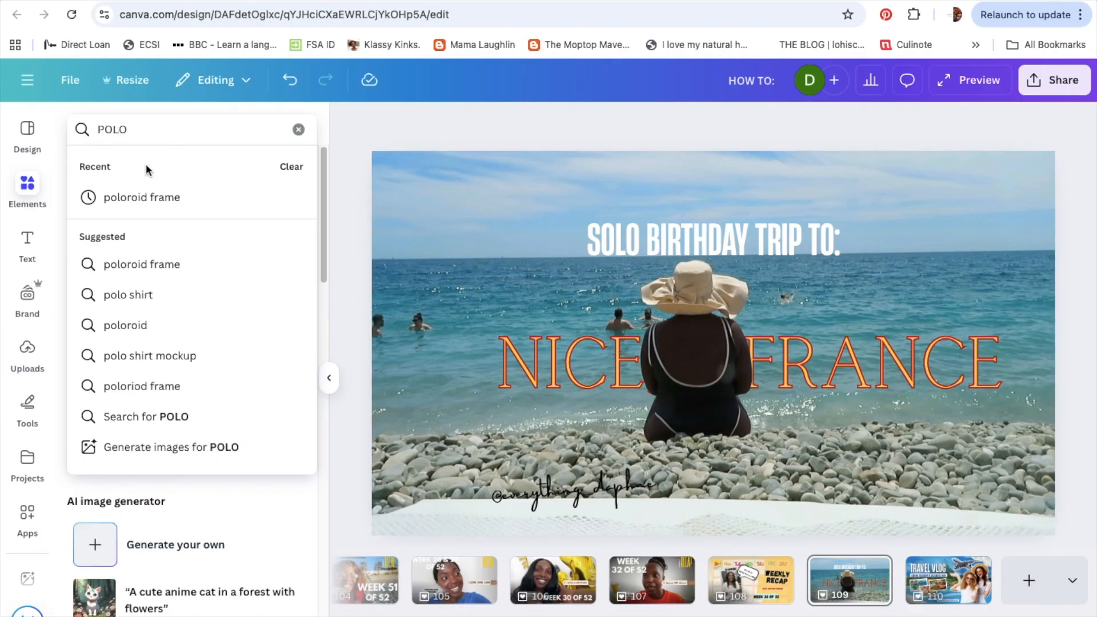
{"action": "left_click", "coordinate": [152, 197]}
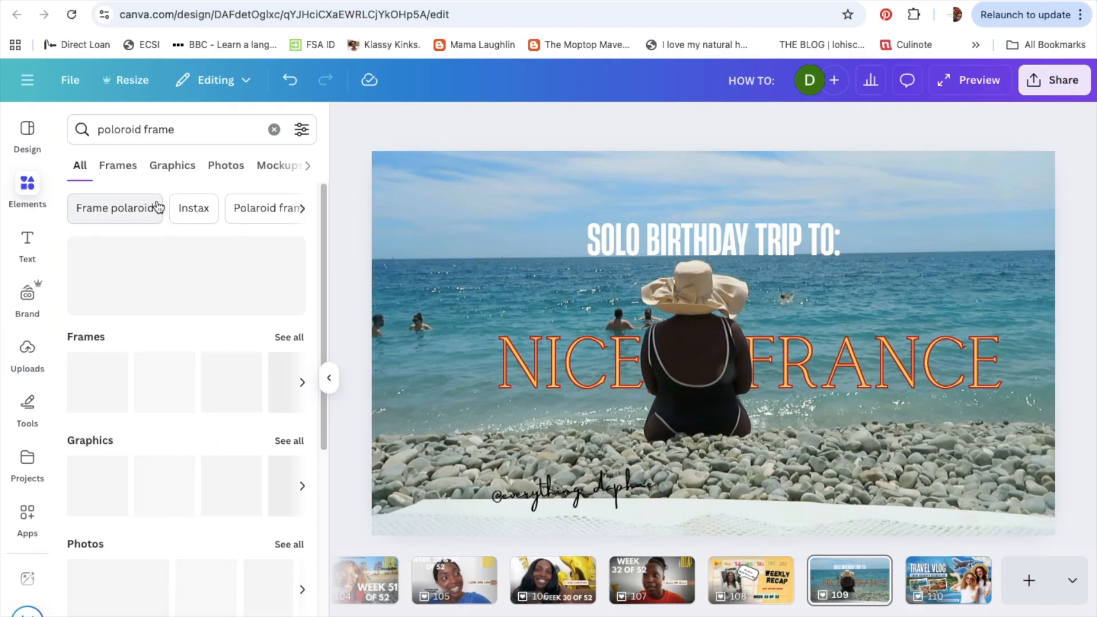
Step: Add a portrait polaroid frame, shrink it, place it near the page's upper-left corner and tilt it clockwise
{"action": "left_click", "coordinate": [160, 374]}
{"action": "left_click_drag", "start_coordinate": [680, 300], "coordinate": [461, 246]}
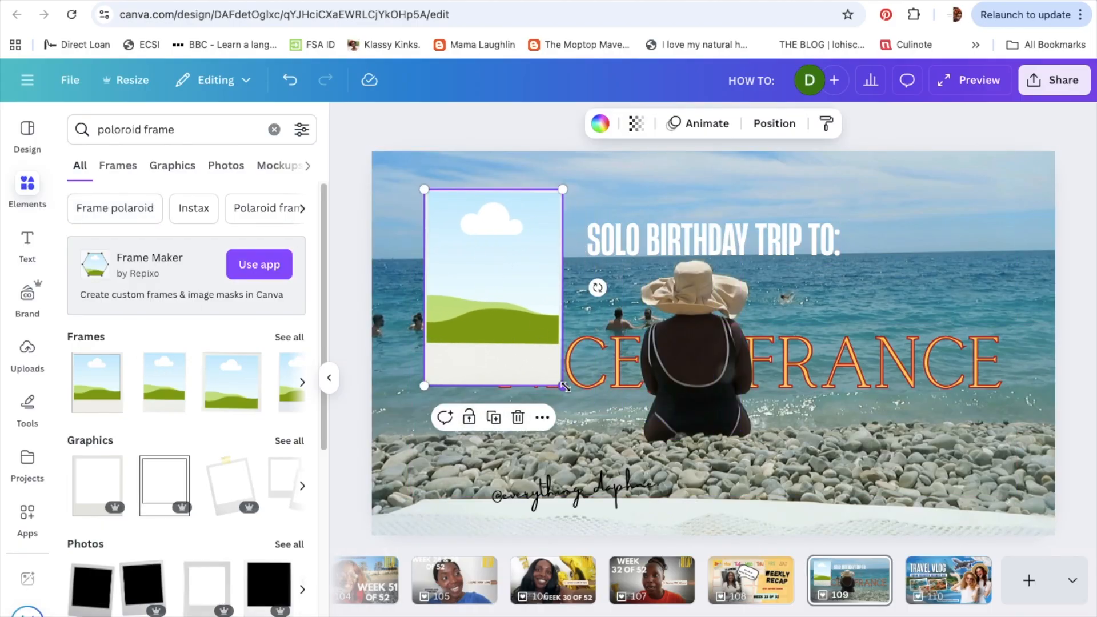
{"action": "left_click_drag", "start_coordinate": [565, 387], "coordinate": [533, 343]}
{"action": "left_click_drag", "start_coordinate": [480, 284], "coordinate": [458, 262]}
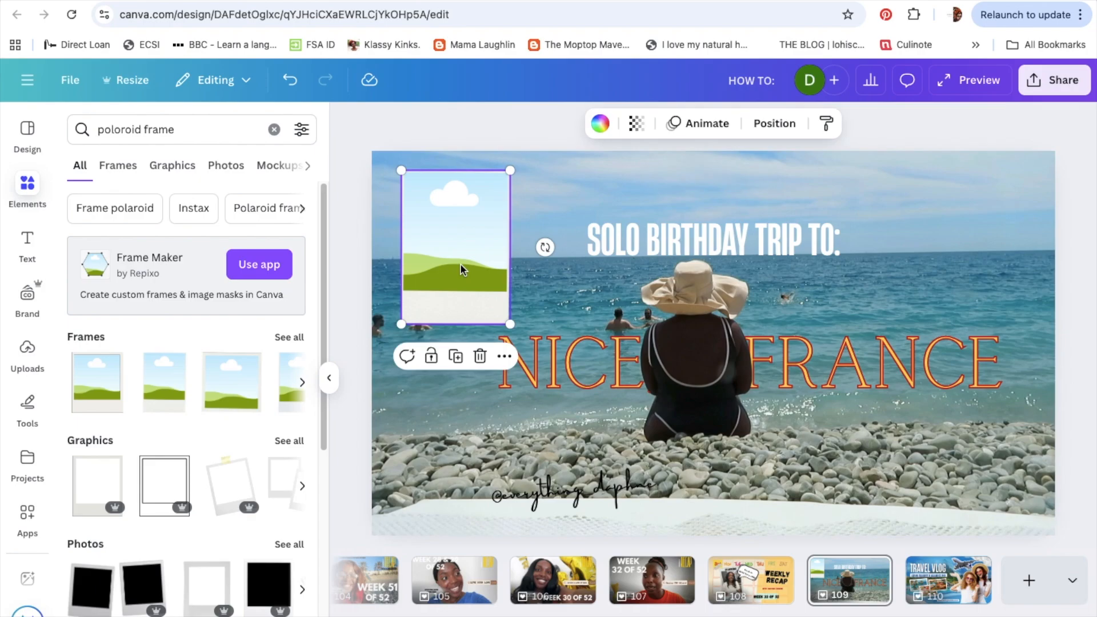
{"action": "left_click_drag", "start_coordinate": [545, 247], "coordinate": [531, 266]}
Step: Add a wider polaroid frame, tilt it counterclockwise, shrink it and place it in the page's lower-left area
{"action": "left_click", "coordinate": [97, 381]}
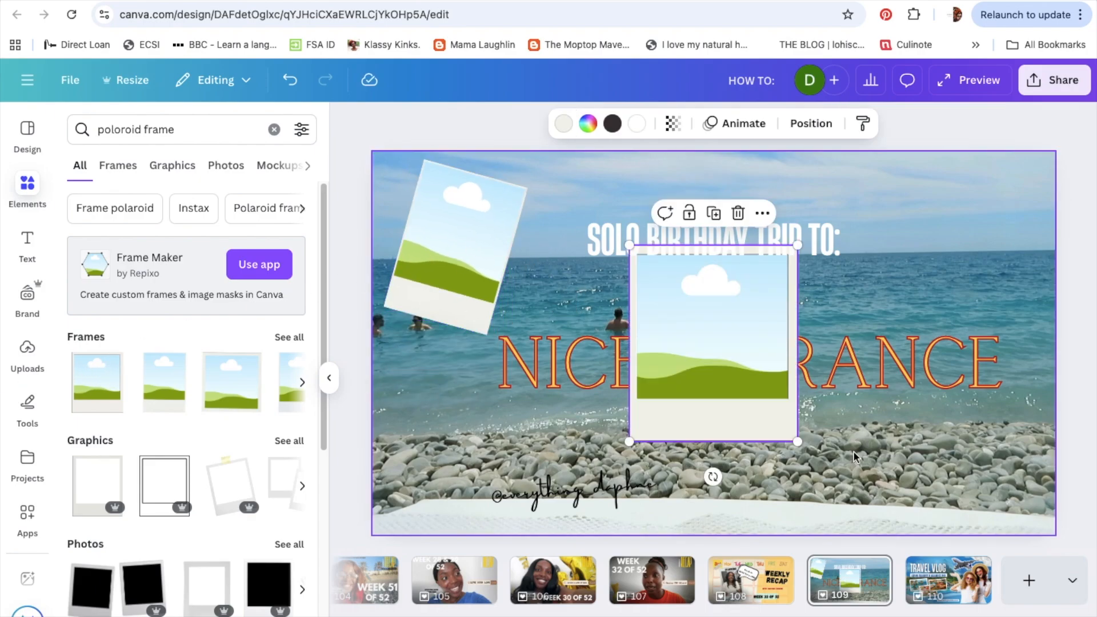
{"action": "left_click_drag", "start_coordinate": [713, 476], "coordinate": [762, 466]}
{"action": "left_click_drag", "start_coordinate": [700, 396], "coordinate": [483, 475]}
{"action": "left_click_drag", "start_coordinate": [383, 367], "coordinate": [451, 398]}
{"action": "left_click_drag", "start_coordinate": [532, 429], "coordinate": [482, 433]}
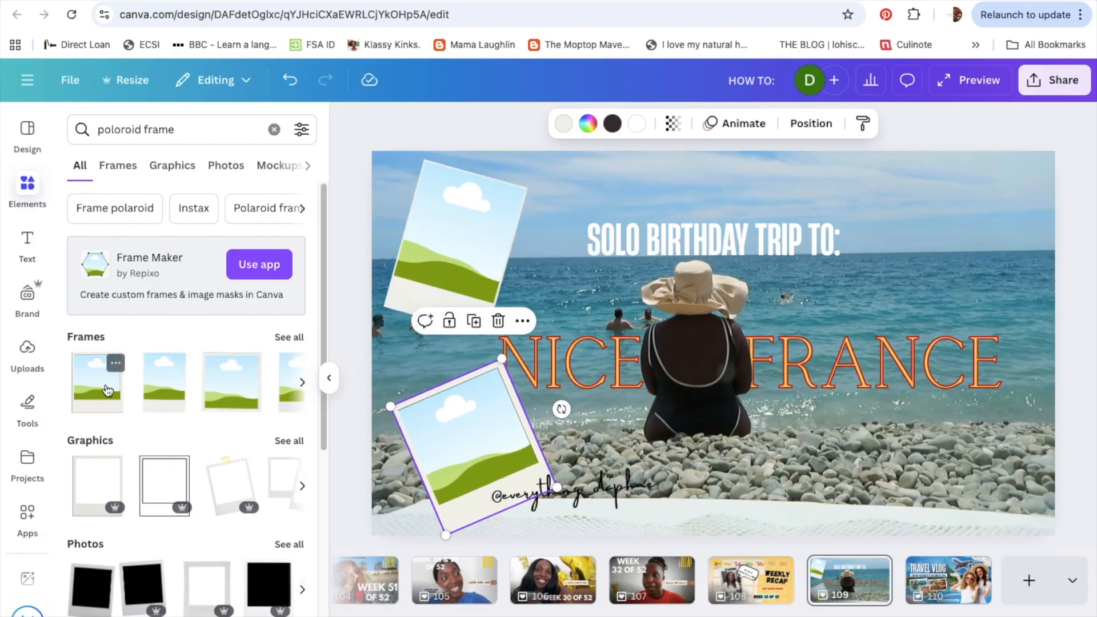
Step: Shift both tilted polaroid frames outward so they run slightly off the page's left edge
{"action": "left_click_drag", "start_coordinate": [453, 429], "coordinate": [421, 434]}
{"action": "left_click", "coordinate": [463, 280]}
{"action": "left_click_drag", "start_coordinate": [463, 280], "coordinate": [440, 255]}
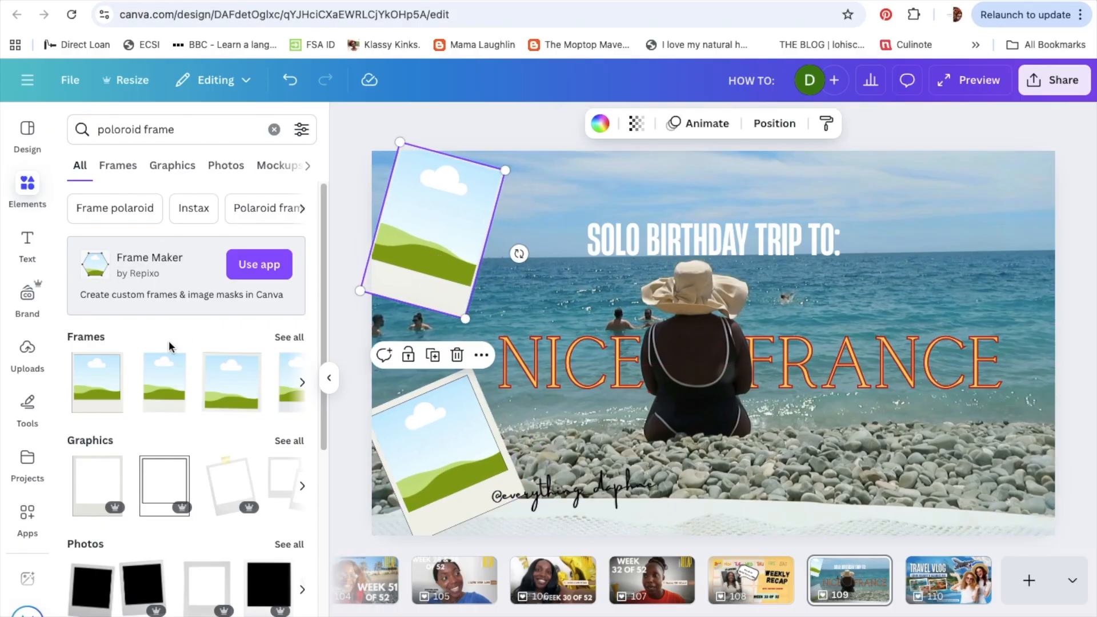
Step: Add a third, portrait polaroid frame, shrink it, place it between the other two and tilt it clockwise
{"action": "left_click", "coordinate": [172, 384]}
{"action": "left_click_drag", "start_coordinate": [780, 442], "coordinate": [744, 388]}
{"action": "left_click_drag", "start_coordinate": [678, 335], "coordinate": [428, 350]}
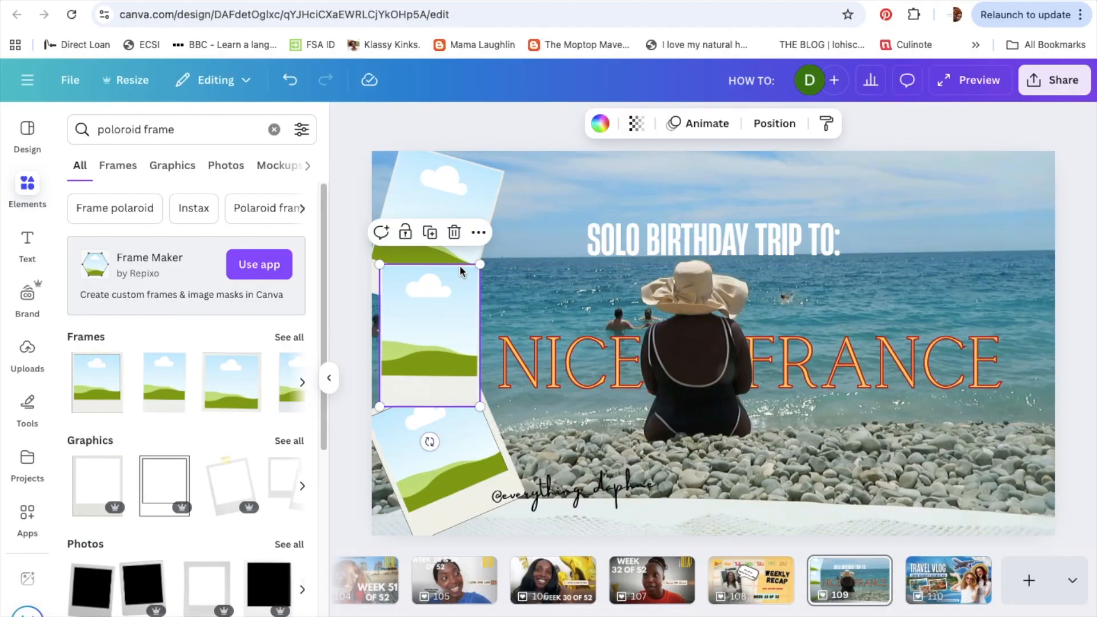
{"action": "left_click_drag", "start_coordinate": [427, 443], "coordinate": [396, 435]}
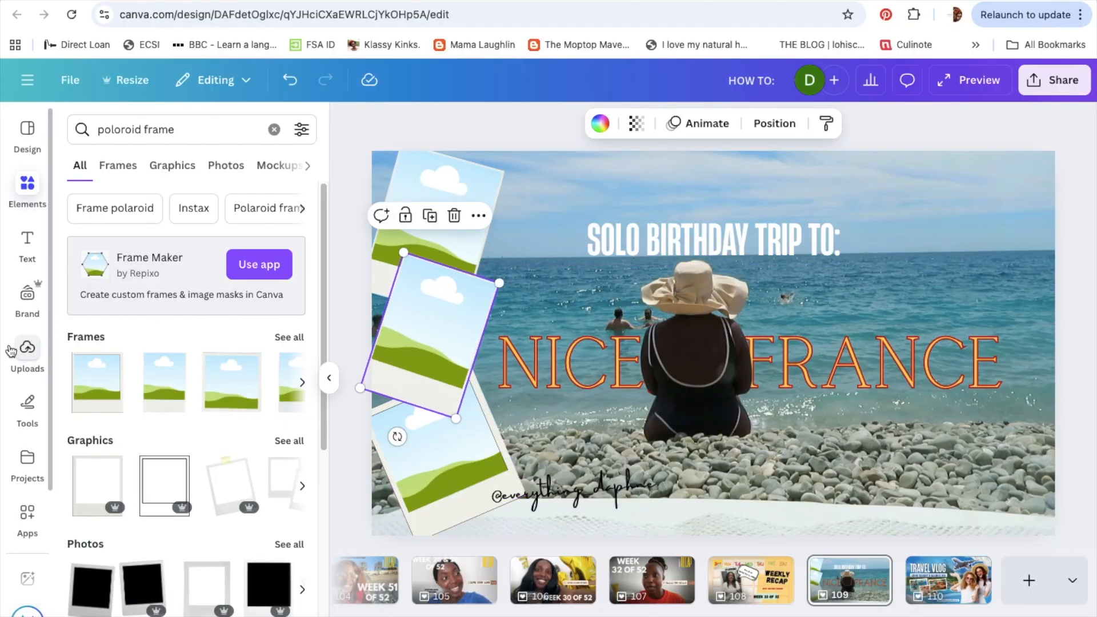
Step: Fill the bottom polaroid with the yellow-shirt selfie and the middle one with the white-dress photo from the uploads
{"action": "left_click", "coordinate": [27, 351]}
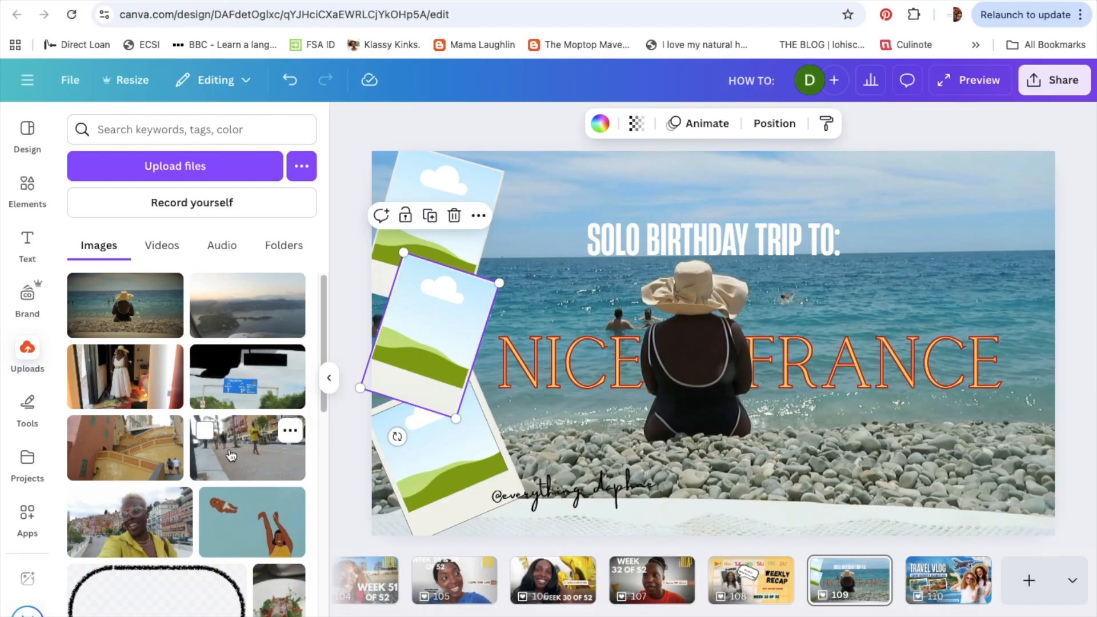
{"action": "left_click_drag", "start_coordinate": [134, 523], "coordinate": [431, 442]}
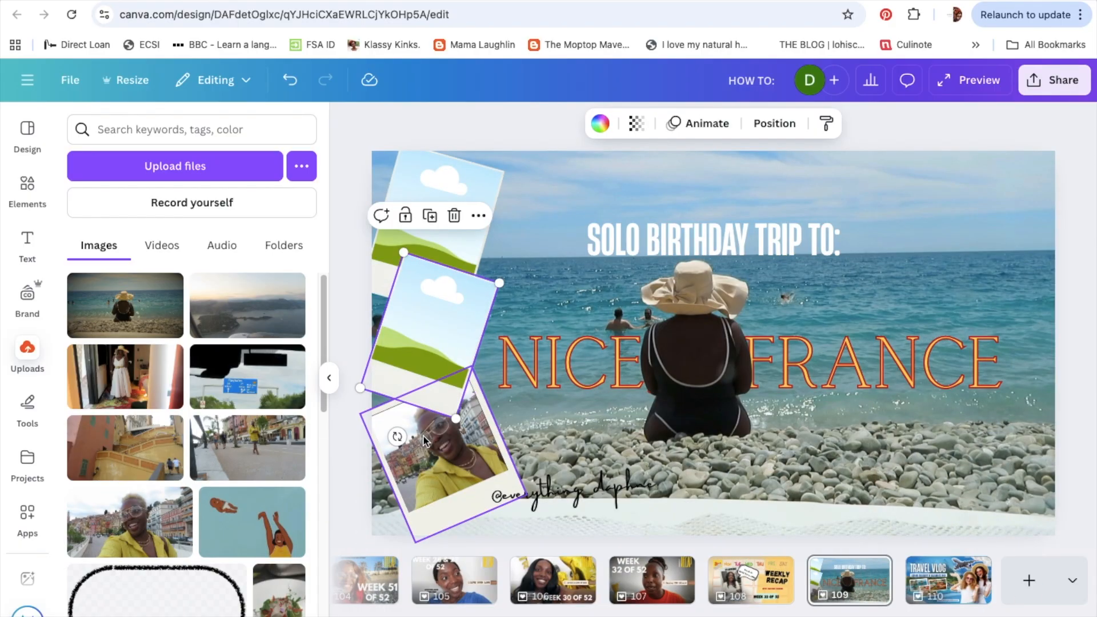
{"action": "left_click_drag", "start_coordinate": [120, 381], "coordinate": [430, 315]}
Step: Try to fill the top polaroid frame with the airport road sign photo, and undo the attempt
{"action": "left_click_drag", "start_coordinate": [240, 380], "coordinate": [437, 212]}
{"action": "left_click", "coordinate": [436, 212]}
{"action": "left_click", "coordinate": [255, 367]}
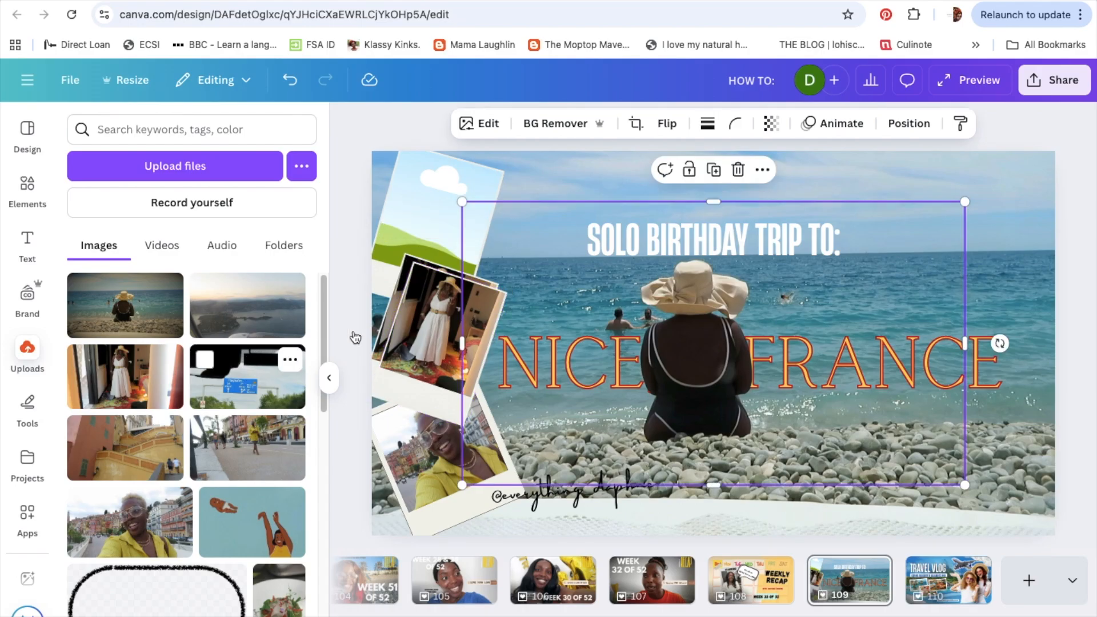
{"action": "key", "text": "ctrl+z"}
{"action": "key", "text": "ctrl+z"}
{"action": "key", "text": "ctrl+z"}
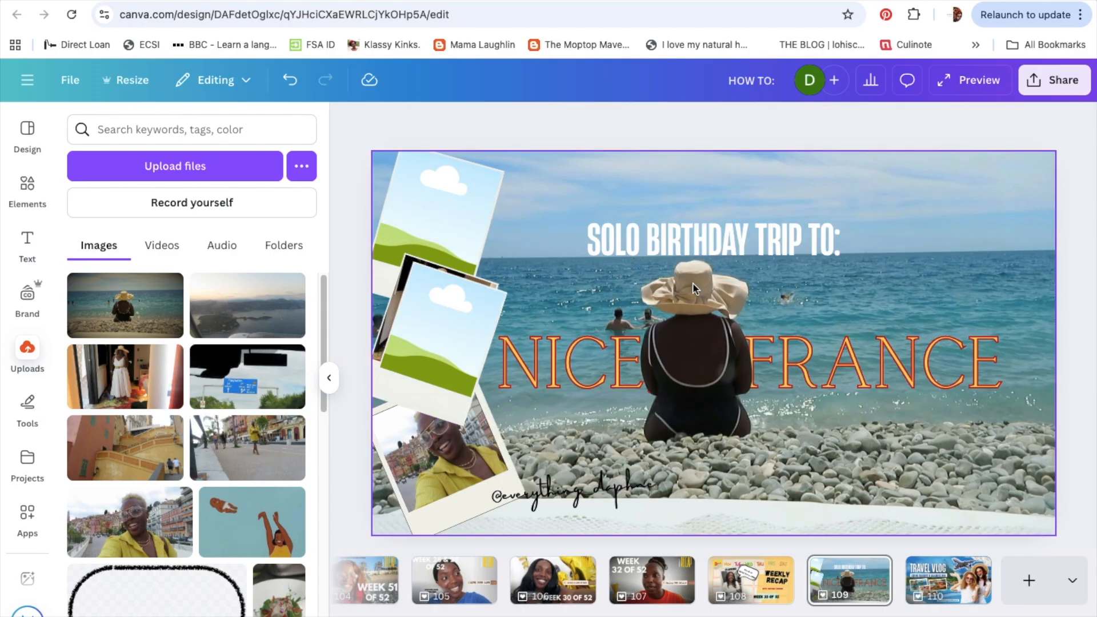
Step: Fill the top polaroid frame with the blue airport road sign photo
{"action": "left_click_drag", "start_coordinate": [259, 383], "coordinate": [433, 221]}
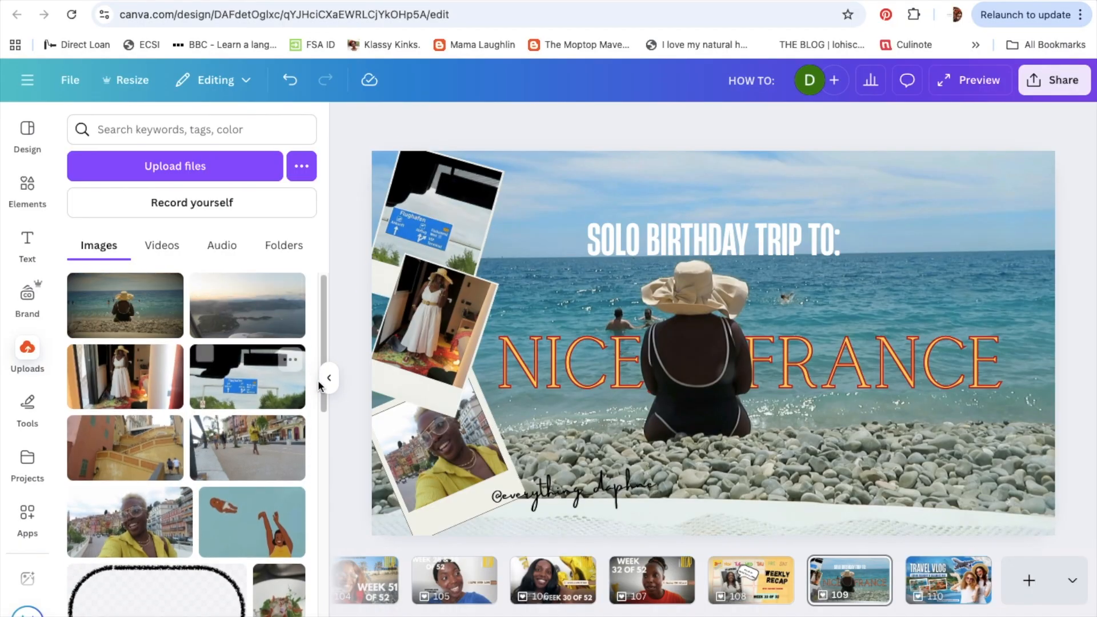
Step: Bring the bottom selfie polaroid in front of the middle polaroid in the layer order
{"action": "left_click", "coordinate": [416, 454]}
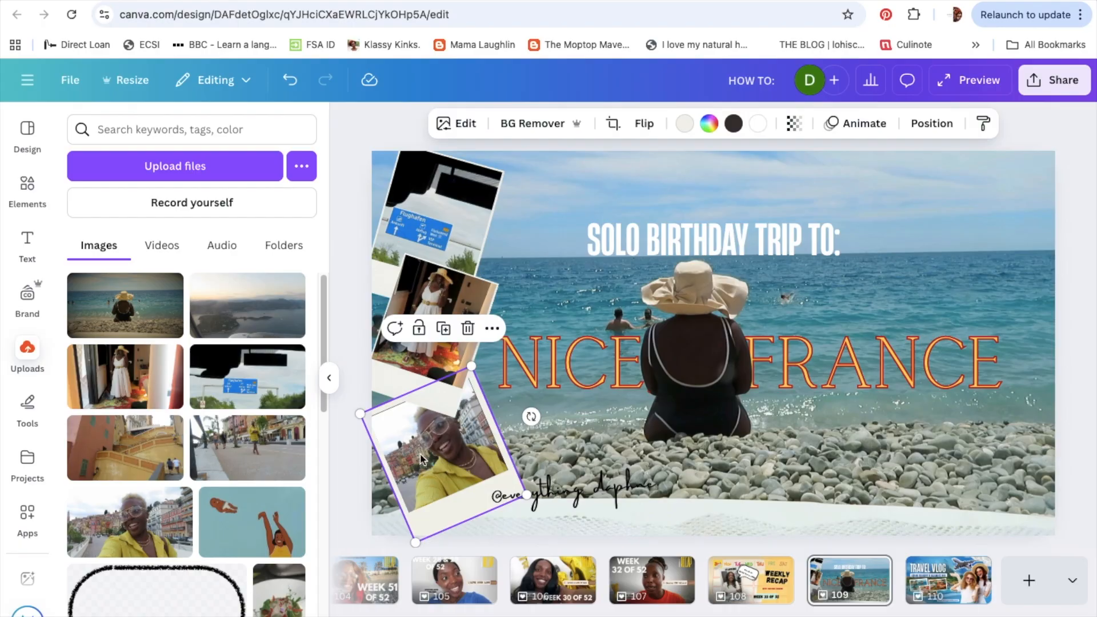
{"action": "right_click", "coordinate": [420, 454]}
{"action": "mouse_move", "coordinate": [625, 328]}
{"action": "left_click", "coordinate": [671, 333]}
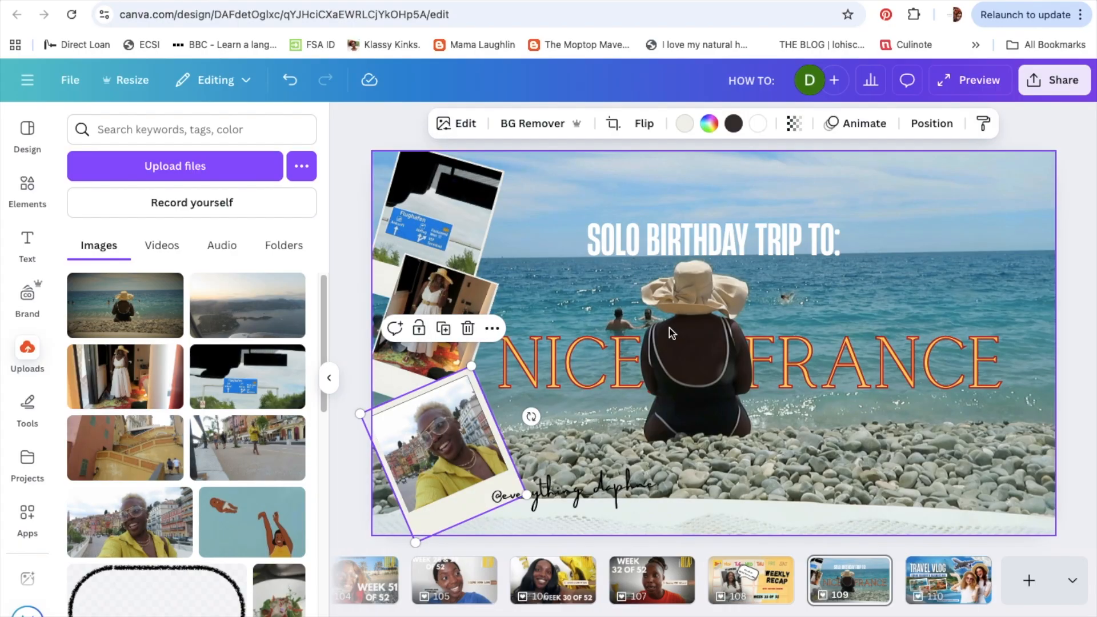
Step: Reposition the road sign polaroid in the thumbnail's upper-left corner and move the white-dress polaroid slightly down and right between its neighbours
{"action": "left_click", "coordinate": [444, 226]}
{"action": "left_click_drag", "start_coordinate": [519, 254], "coordinate": [458, 226]}
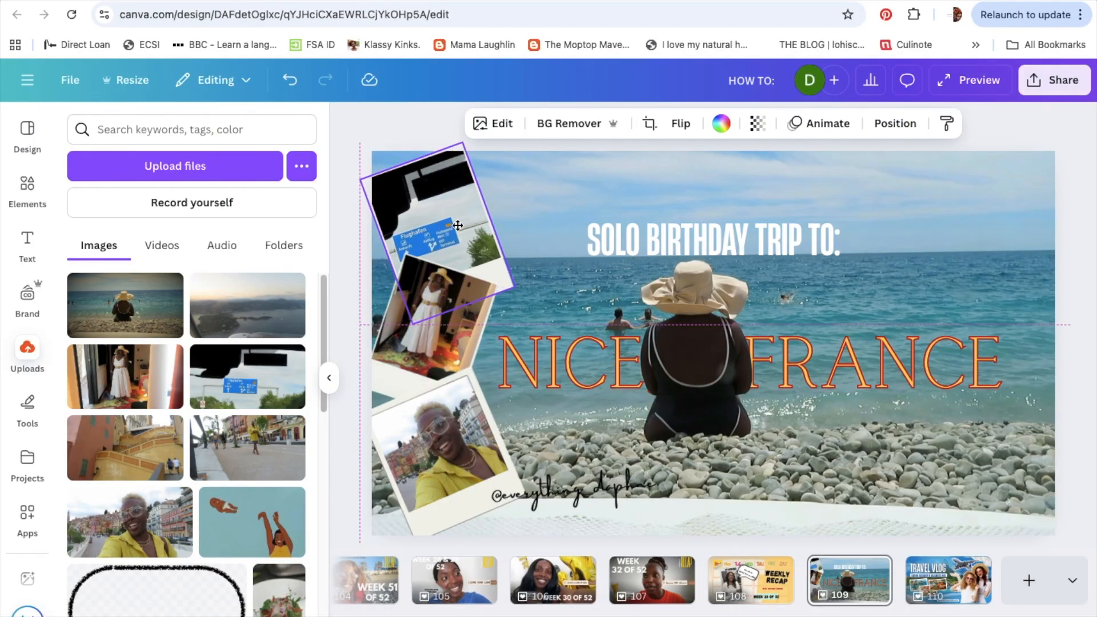
{"action": "left_click_drag", "start_coordinate": [435, 294], "coordinate": [436, 284]}
{"action": "left_click", "coordinate": [438, 325]}
{"action": "left_click_drag", "start_coordinate": [438, 324], "coordinate": [446, 336]}
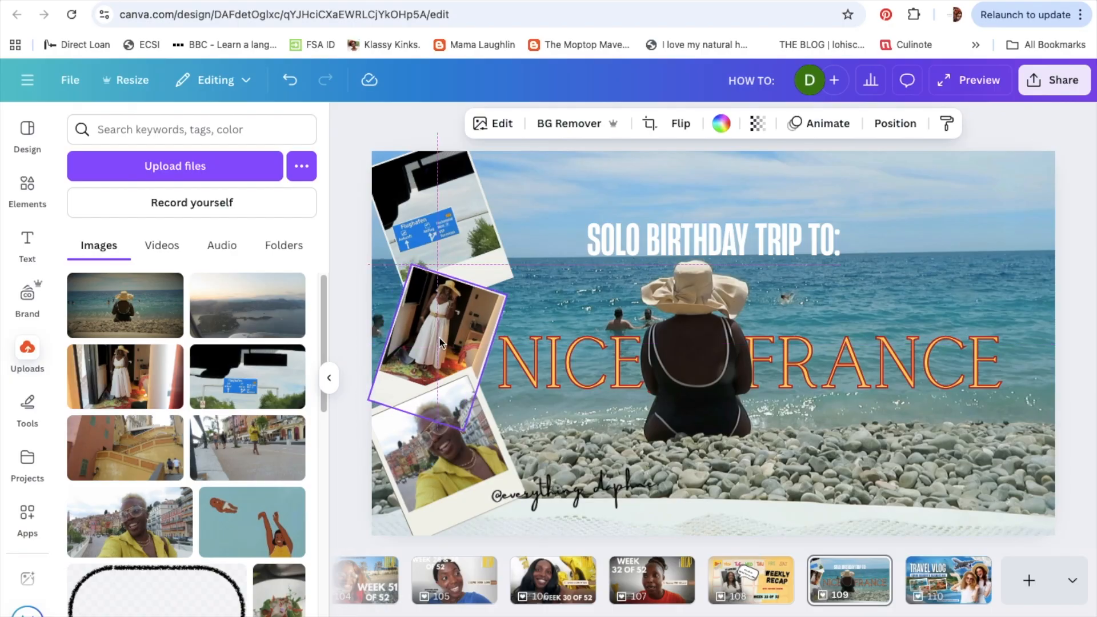
Step: Move the handwritten social media handle to the thumbnail's bottom centre and rotate it until it is horizontal
{"action": "left_click", "coordinate": [587, 495]}
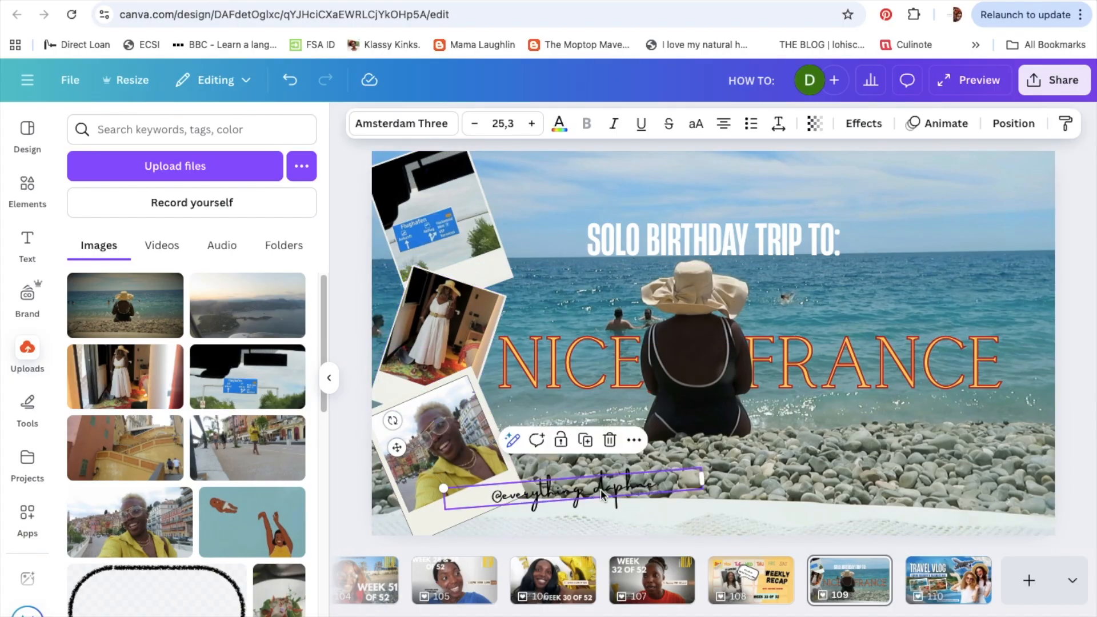
{"action": "left_click_drag", "start_coordinate": [597, 492], "coordinate": [728, 515]}
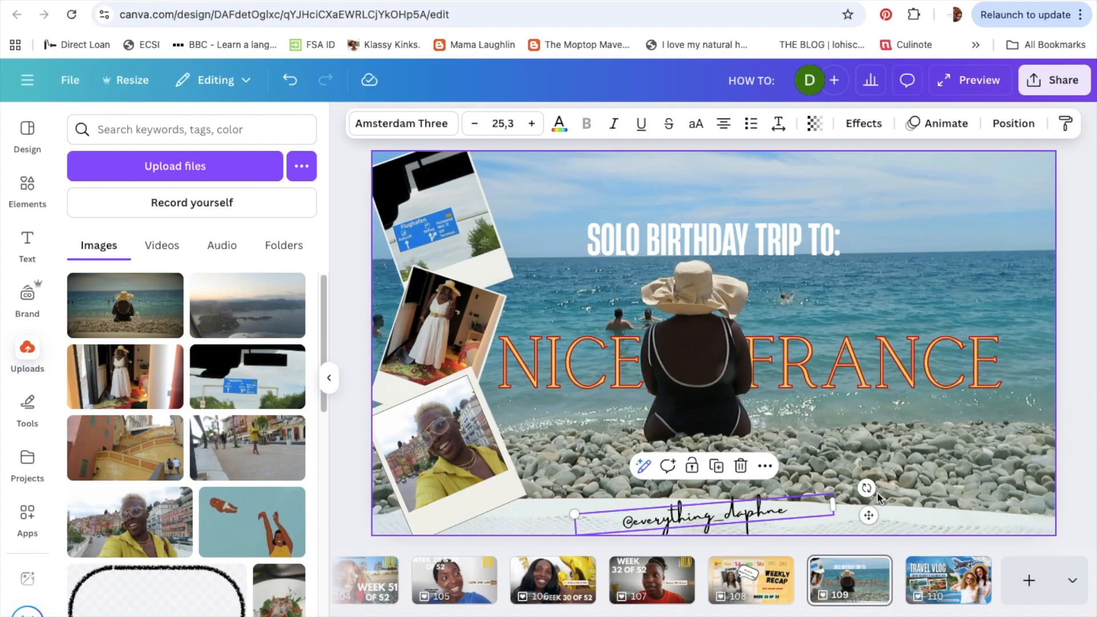
{"action": "left_click_drag", "start_coordinate": [867, 487], "coordinate": [880, 498]}
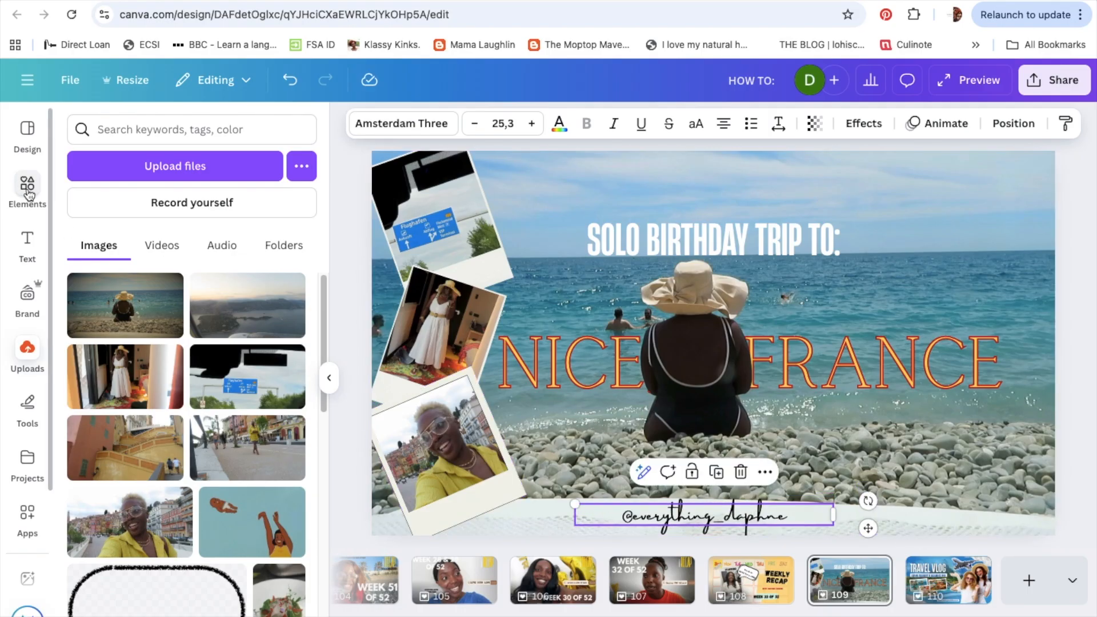
Step: Add a text element in the Sensa Sans font reading "TRAVEL VLOG"
{"action": "left_click", "coordinate": [27, 243]}
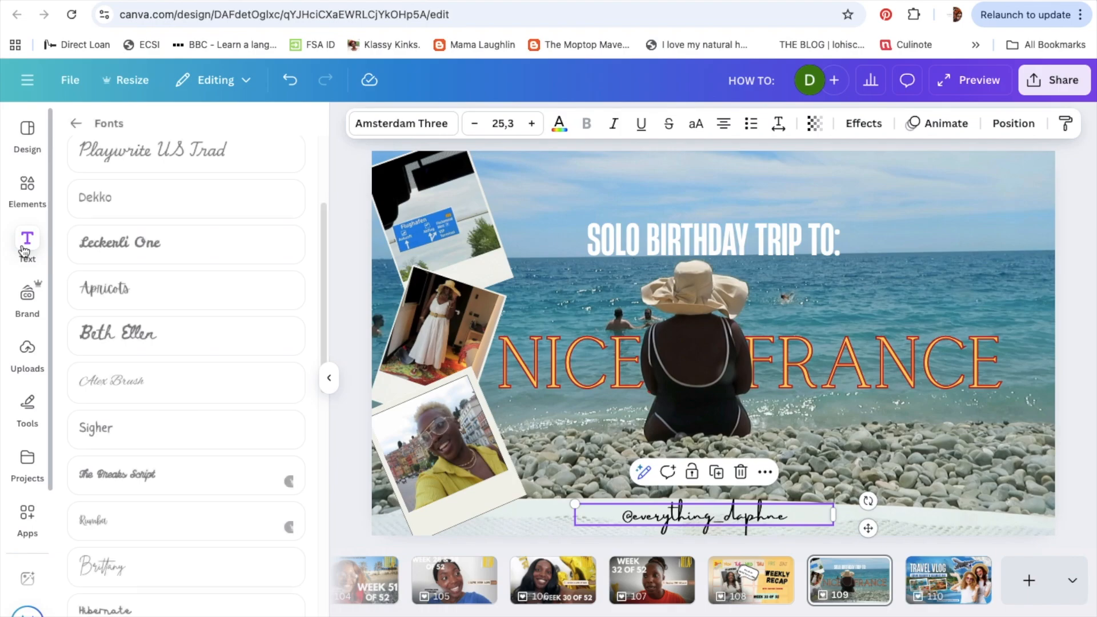
{"action": "left_click_drag", "start_coordinate": [324, 372], "coordinate": [356, 201]}
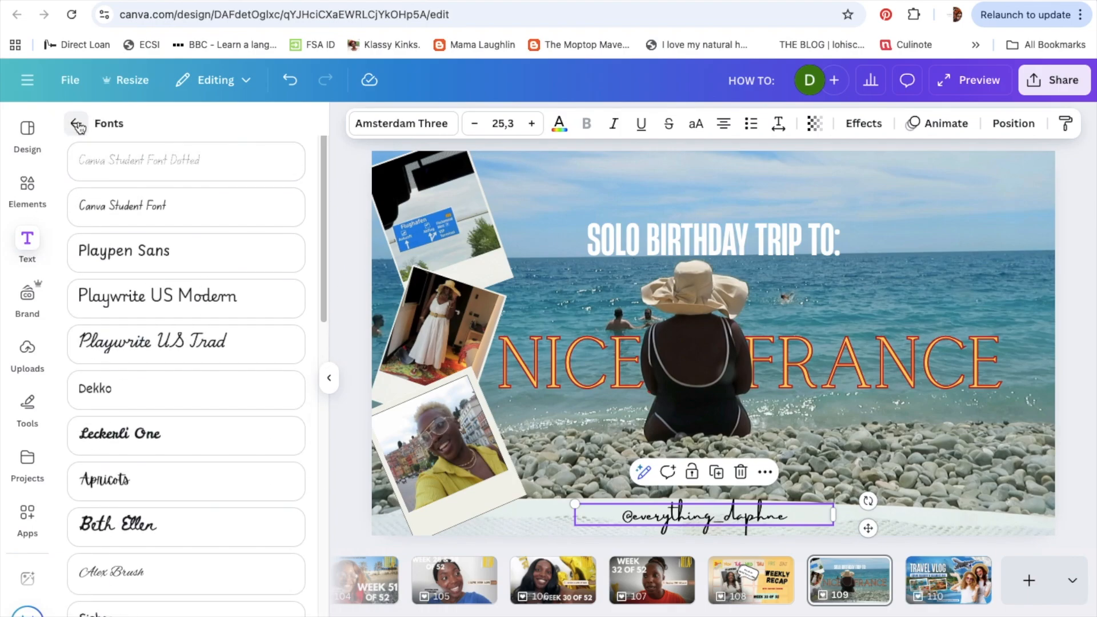
{"action": "scroll", "coordinate": [177, 424], "scroll_direction": "down", "scroll_amount": 10}
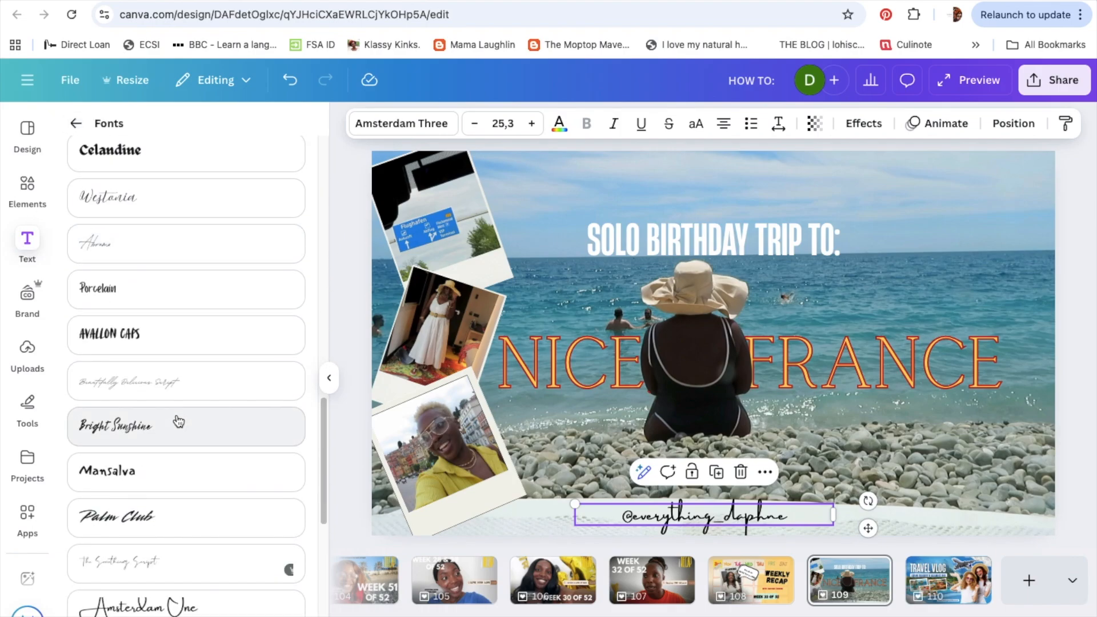
{"action": "scroll", "coordinate": [178, 423], "scroll_direction": "down", "scroll_amount": 15}
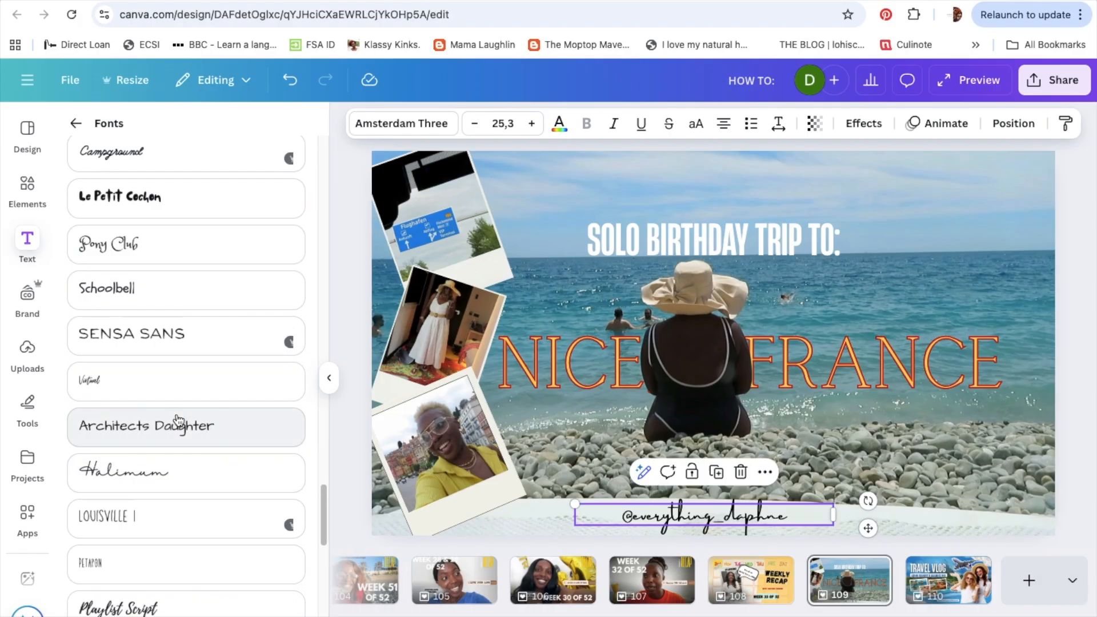
{"action": "left_click", "coordinate": [166, 336]}
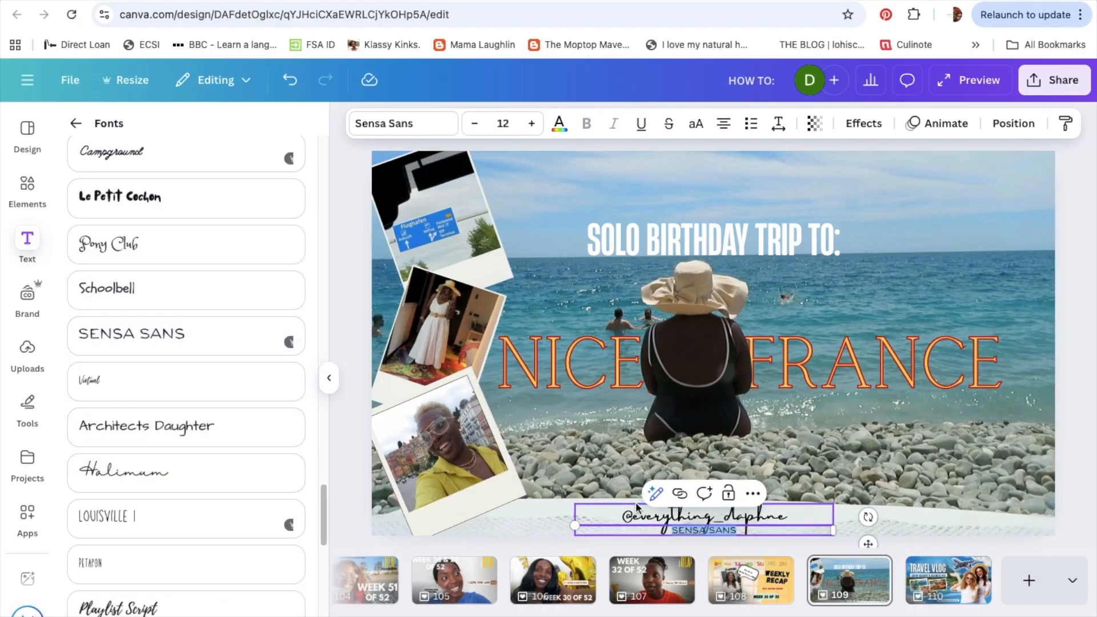
{"action": "type", "text": "Tr"}
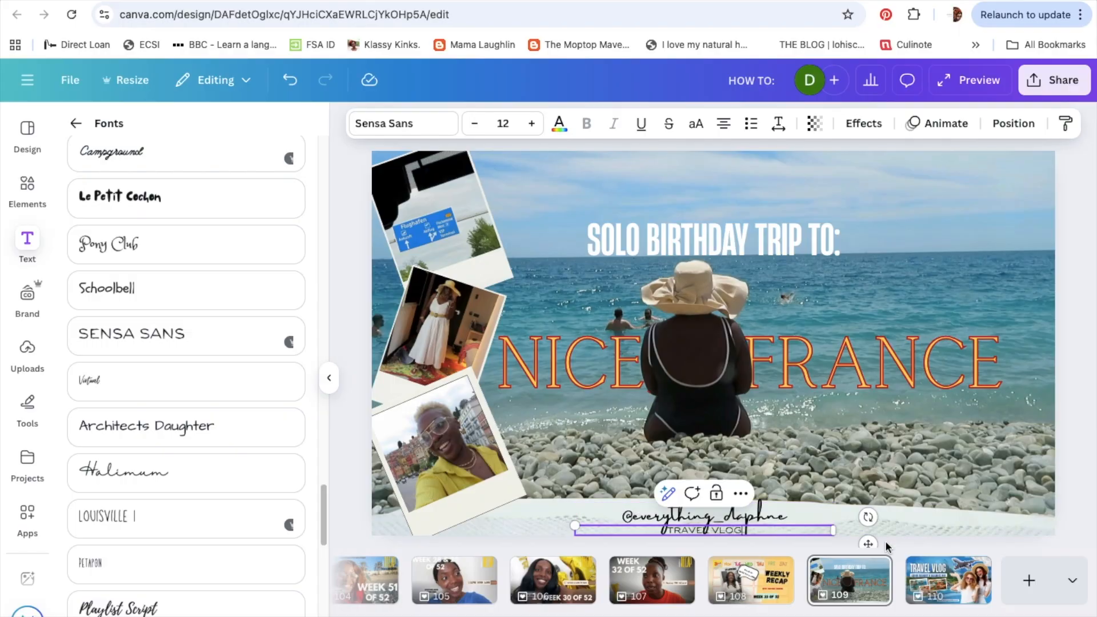
Step: Place the TRAVEL VLOG text over the woman's lower back, centred below the place name, and give it the Background effect
{"action": "left_click_drag", "start_coordinate": [868, 545], "coordinate": [874, 418]}
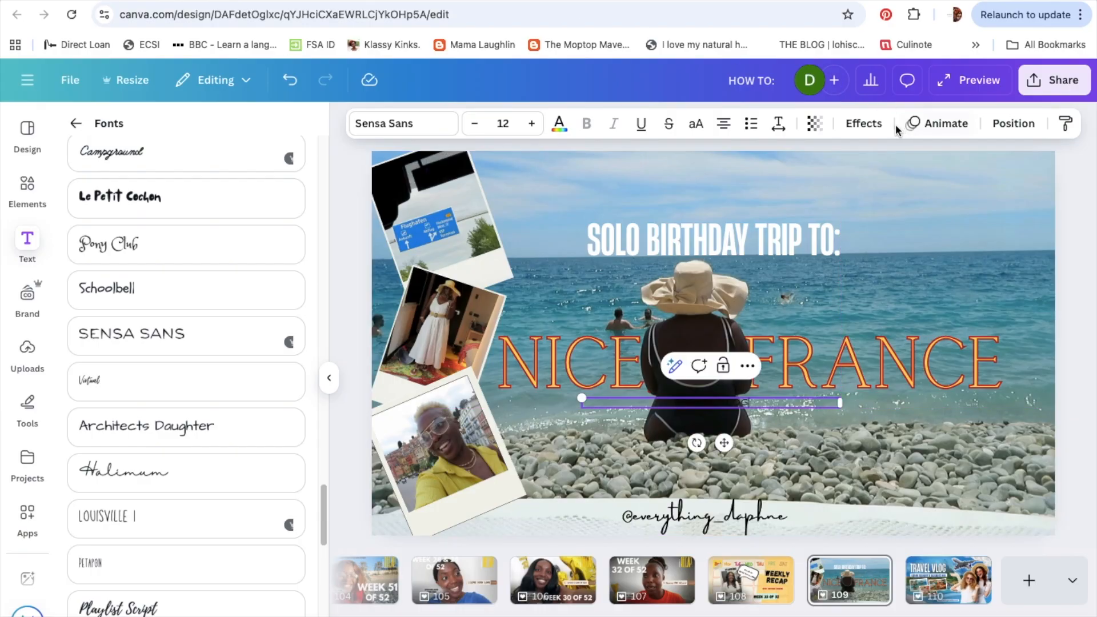
{"action": "left_click", "coordinate": [857, 126]}
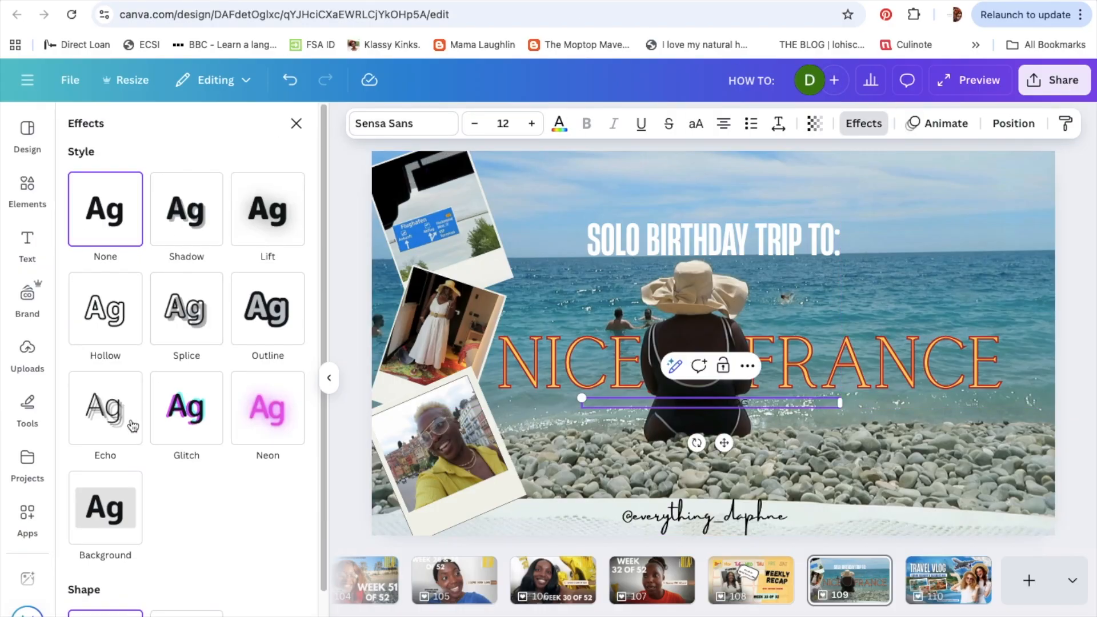
{"action": "left_click", "coordinate": [101, 497]}
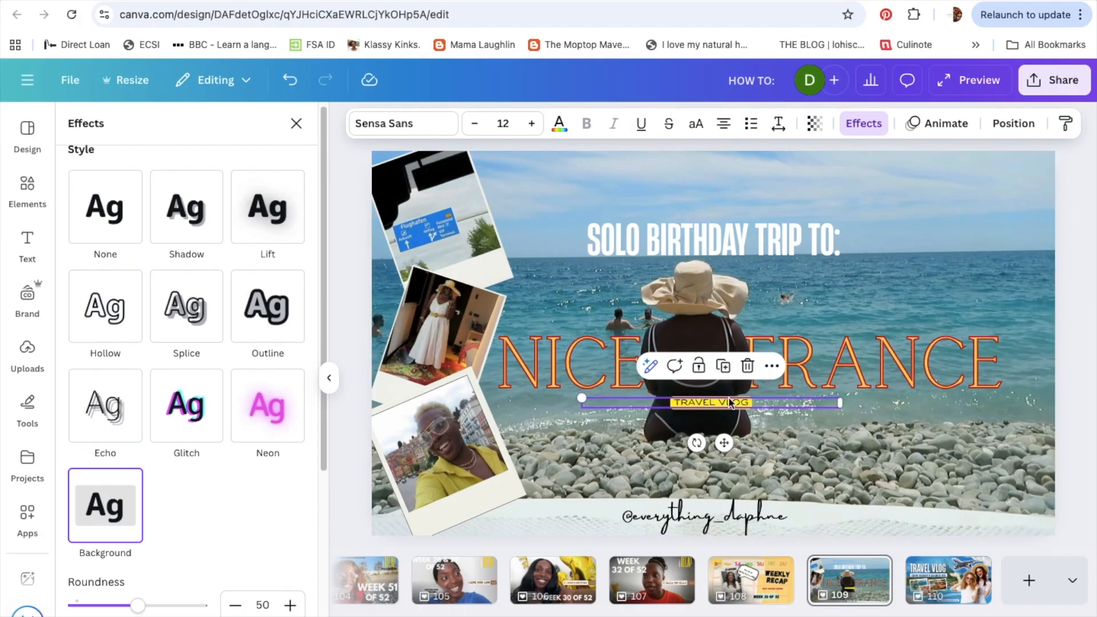
{"action": "left_click_drag", "start_coordinate": [722, 443], "coordinate": [719, 446]}
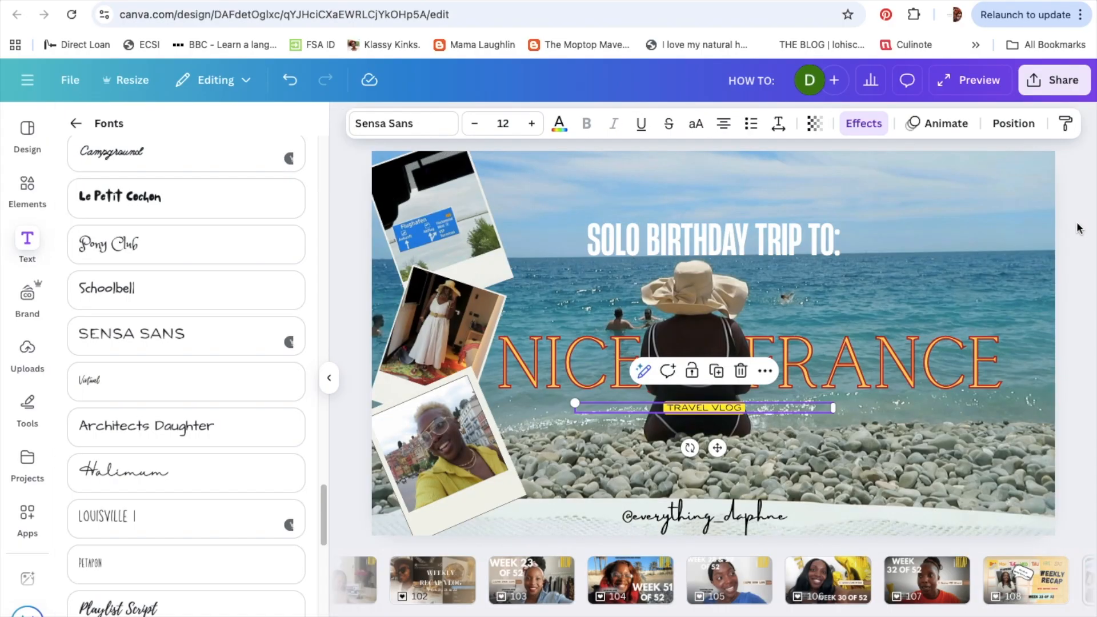
{"action": "left_click", "coordinate": [1064, 204]}
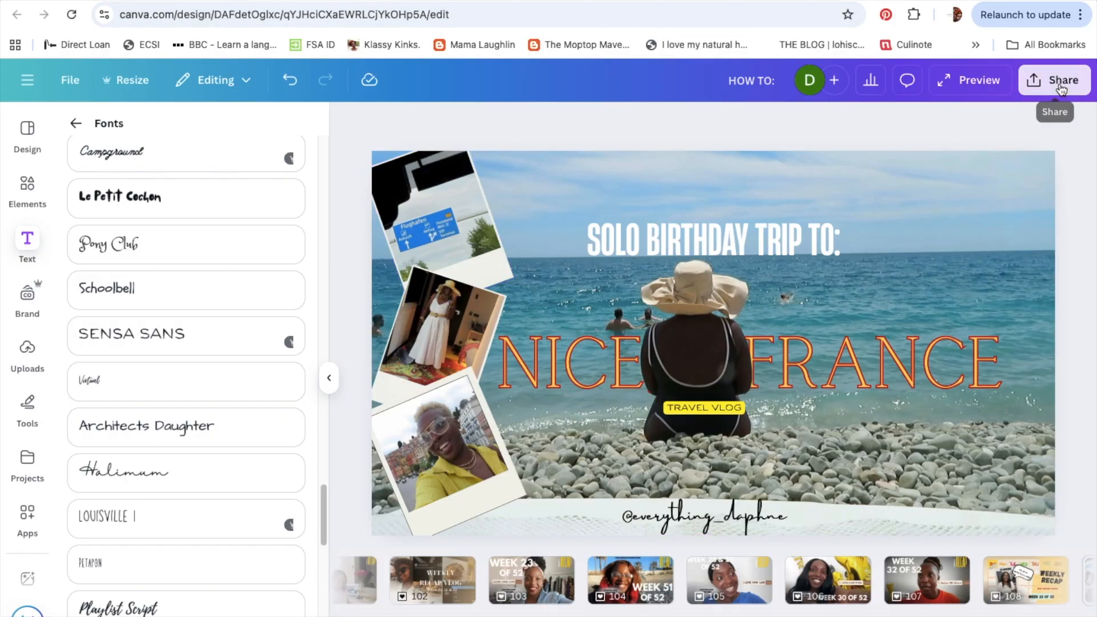
Step: Download only the current page (page 109) as a PNG
{"action": "left_click", "coordinate": [1037, 91]}
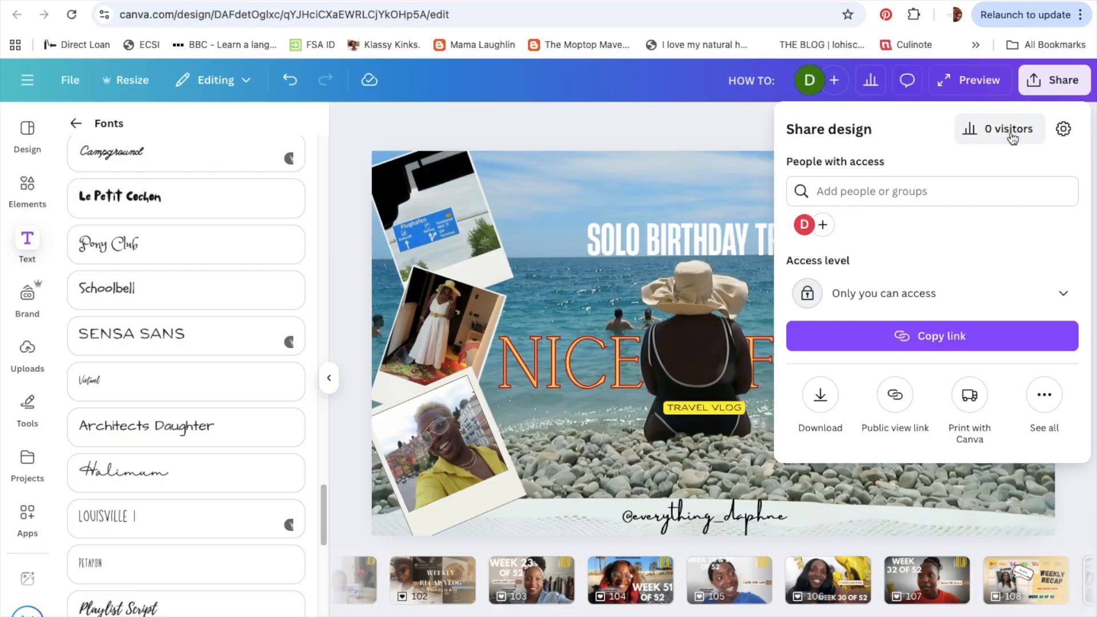
{"action": "left_click", "coordinate": [820, 395]}
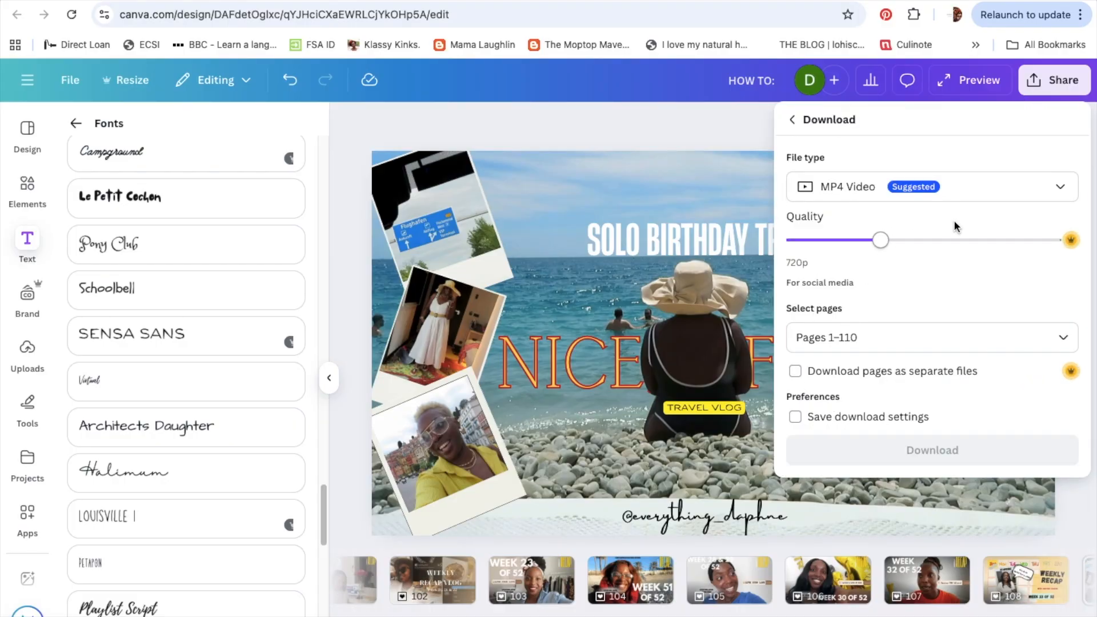
{"action": "left_click", "coordinate": [1057, 194]}
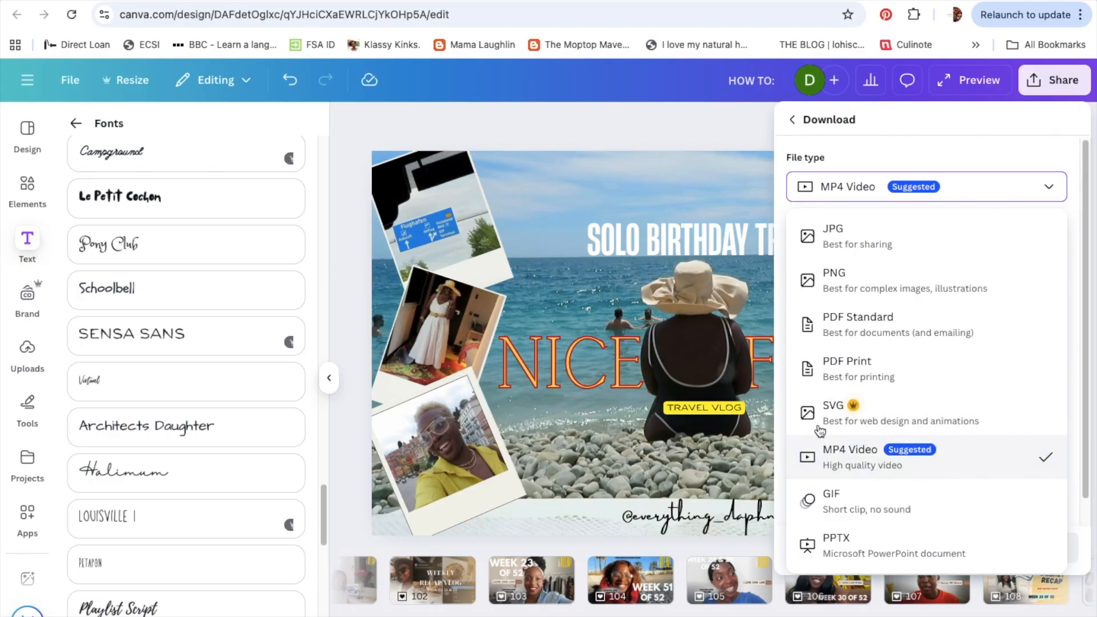
{"action": "left_click", "coordinate": [861, 286]}
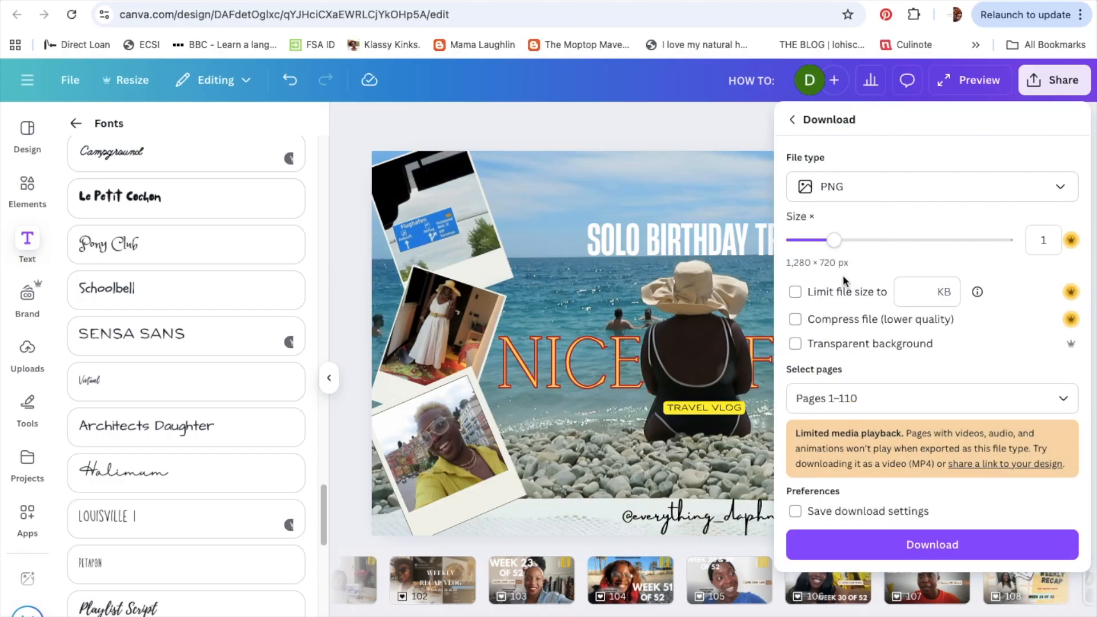
{"action": "left_click", "coordinate": [1053, 403]}
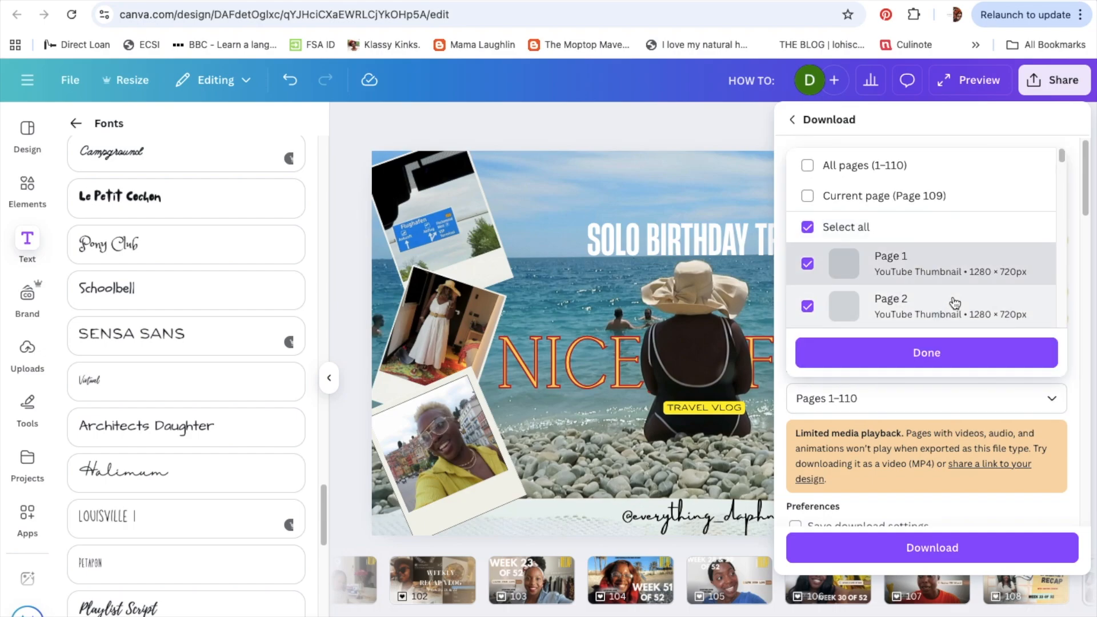
{"action": "left_click", "coordinate": [808, 196]}
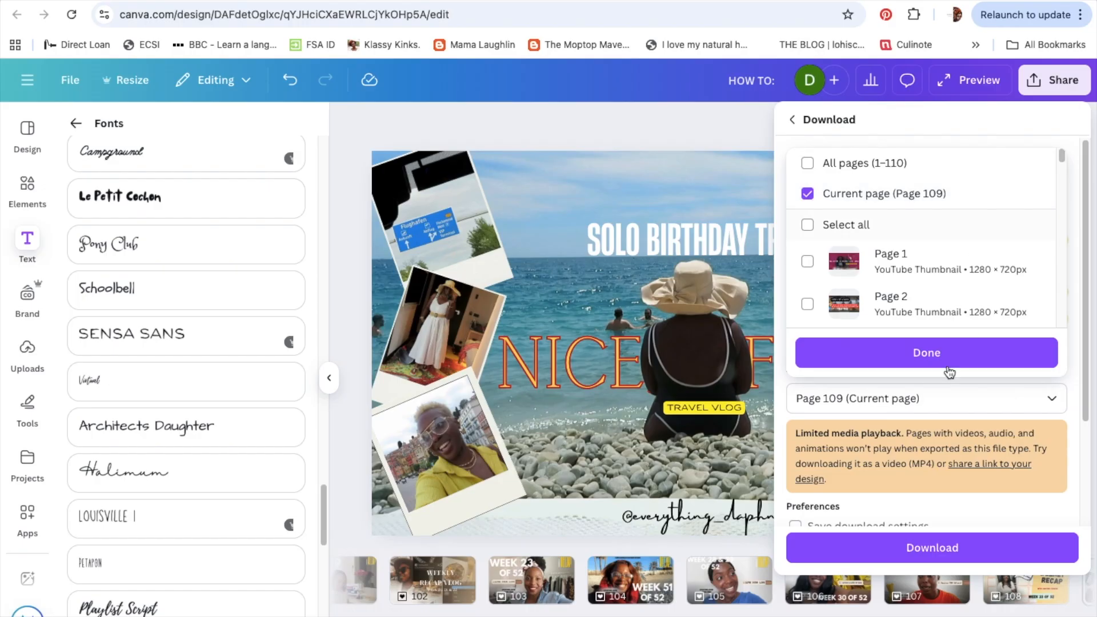
{"action": "left_click", "coordinate": [874, 357]}
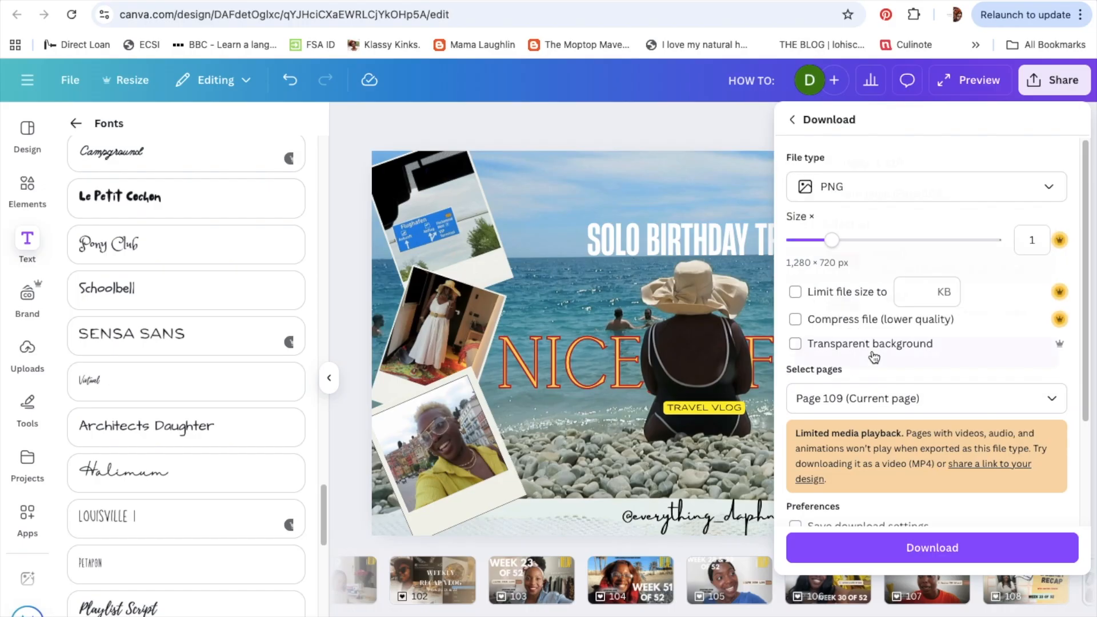
{"action": "left_click", "coordinate": [896, 550]}
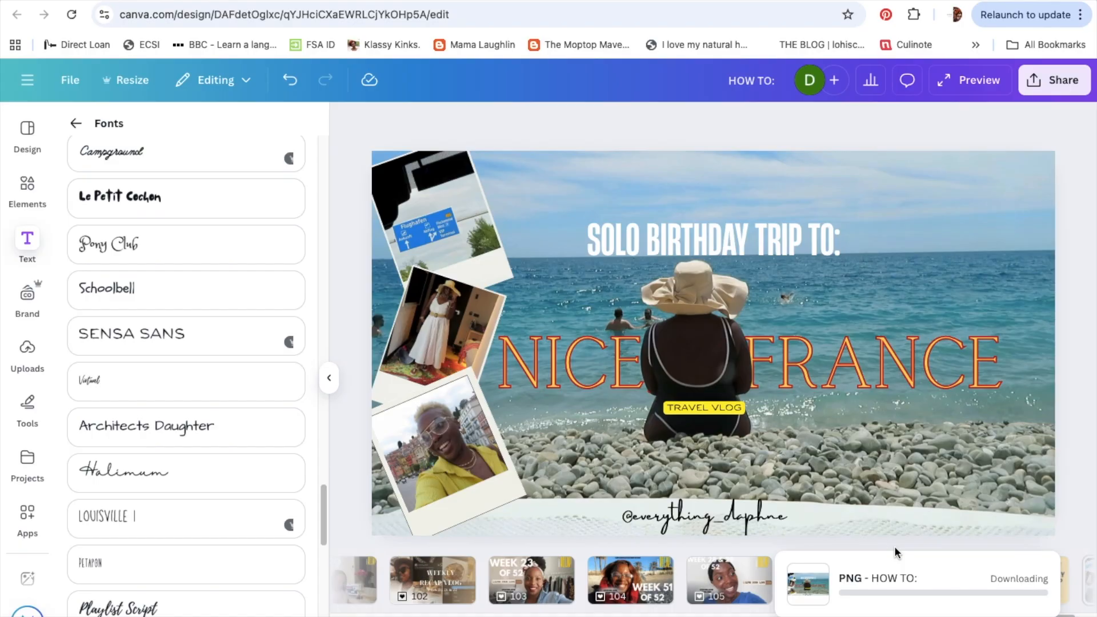
Step: Switch to the YouTube Studio window with the video upload details, cancel the site reload, and expand the window to full screen
{"action": "mouse_move", "coordinate": [47, 48]}
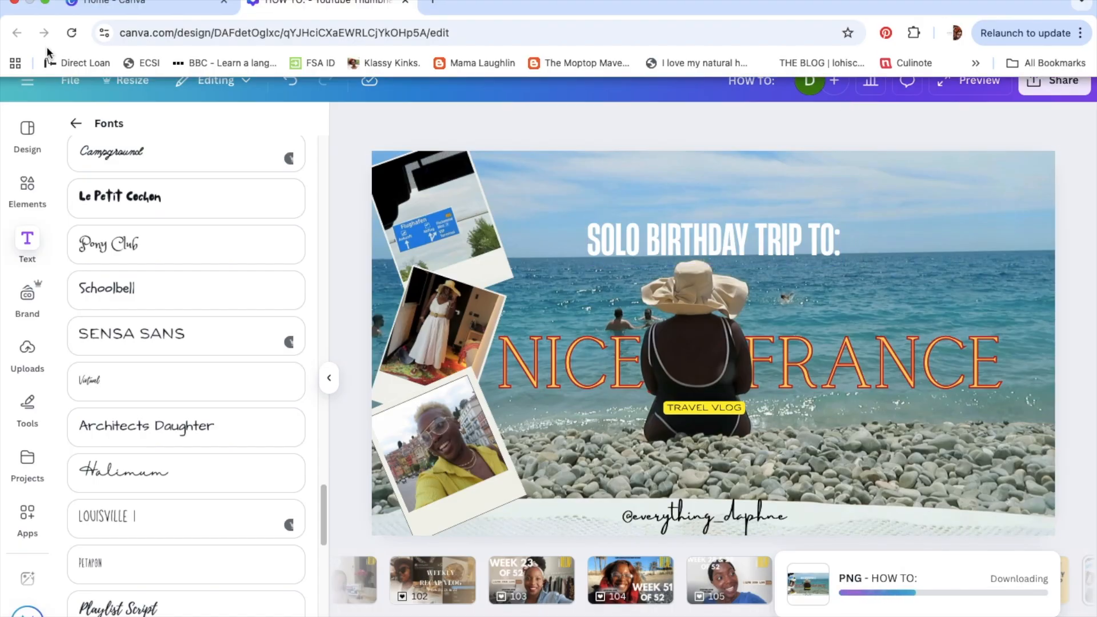
{"action": "left_click", "coordinate": [47, 5]}
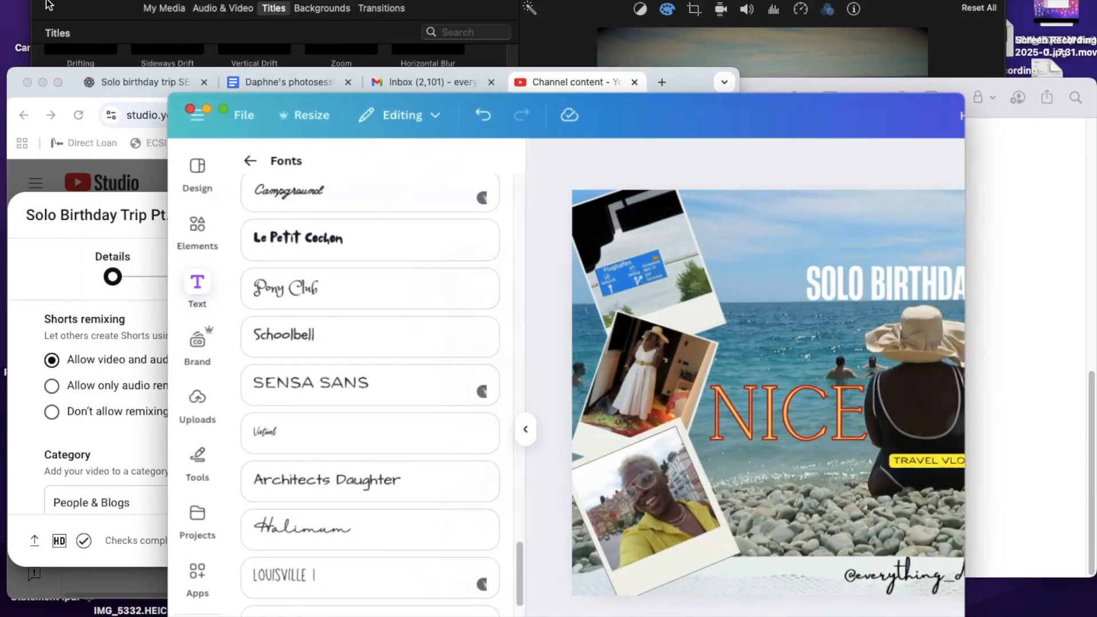
{"action": "left_click", "coordinate": [78, 115]}
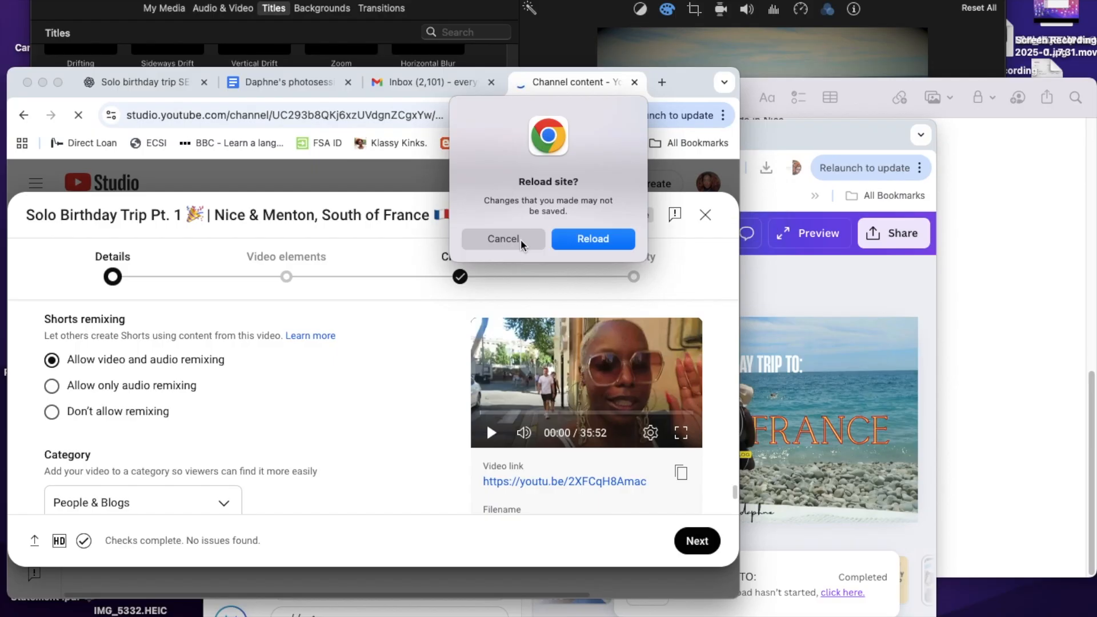
{"action": "left_click", "coordinate": [497, 237]}
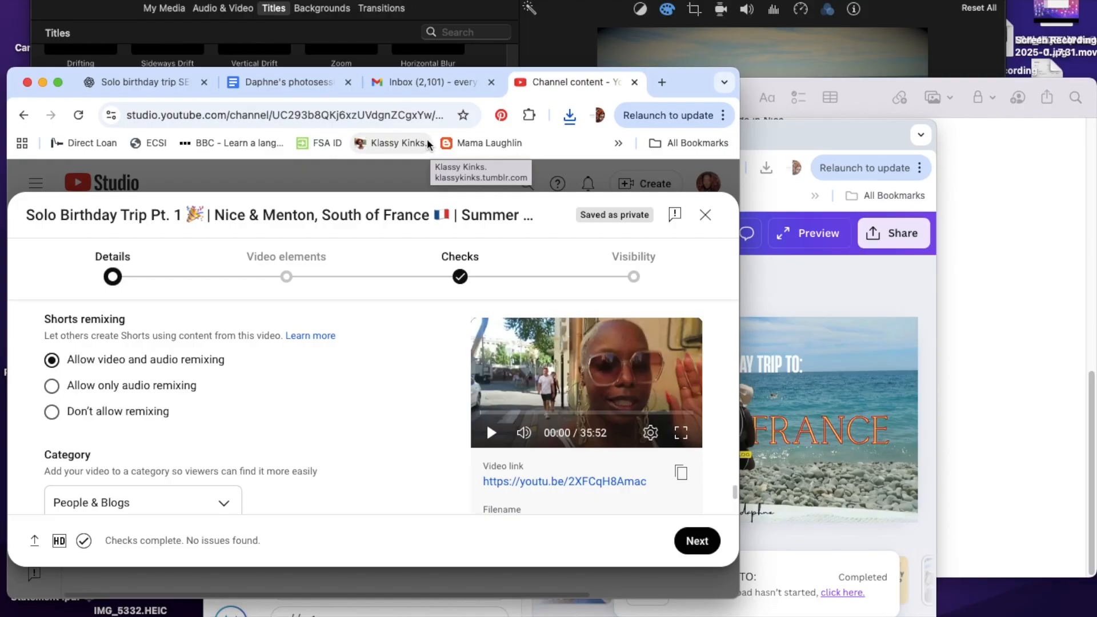
{"action": "left_click", "coordinate": [59, 83]}
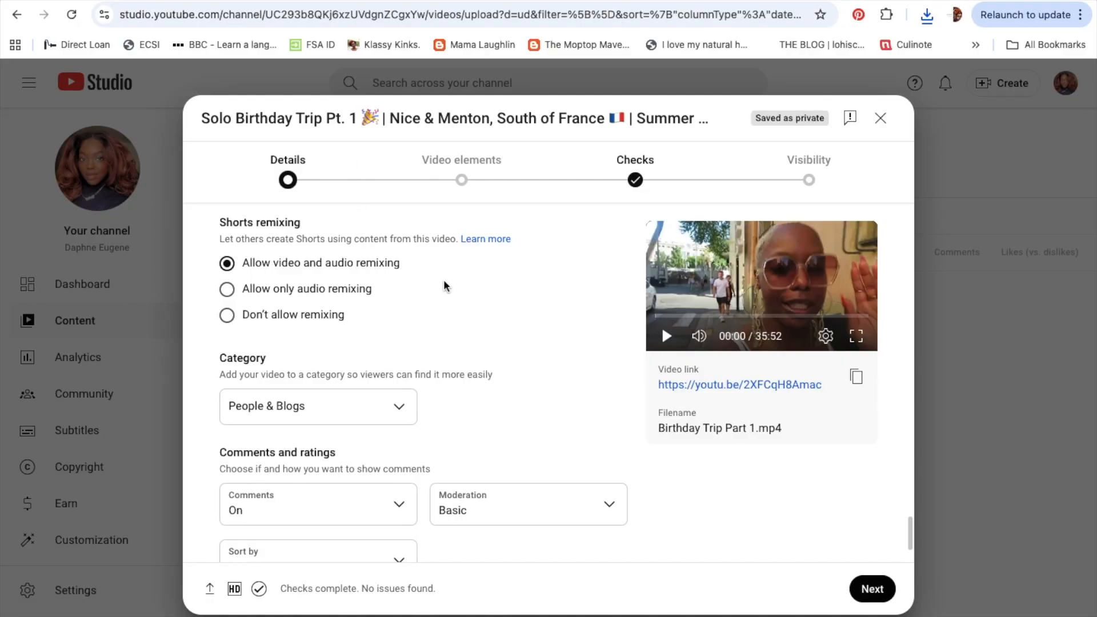
Step: Upload HOW TO (61).png from Downloads as the video's thumbnail
{"action": "scroll", "coordinate": [443, 284], "scroll_direction": "down", "scroll_amount": 2}
{"action": "scroll", "coordinate": [436, 273], "scroll_direction": "up", "scroll_amount": 15}
{"action": "scroll", "coordinate": [434, 273], "scroll_direction": "up", "scroll_amount": 20}
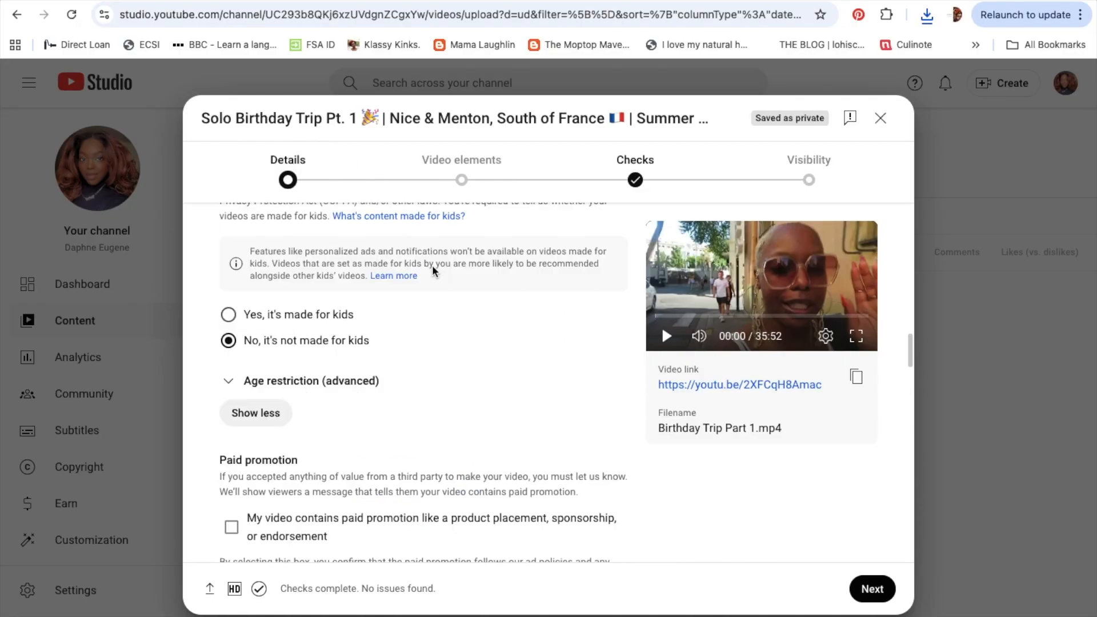
{"action": "scroll", "coordinate": [389, 274], "scroll_direction": "down", "scroll_amount": 4}
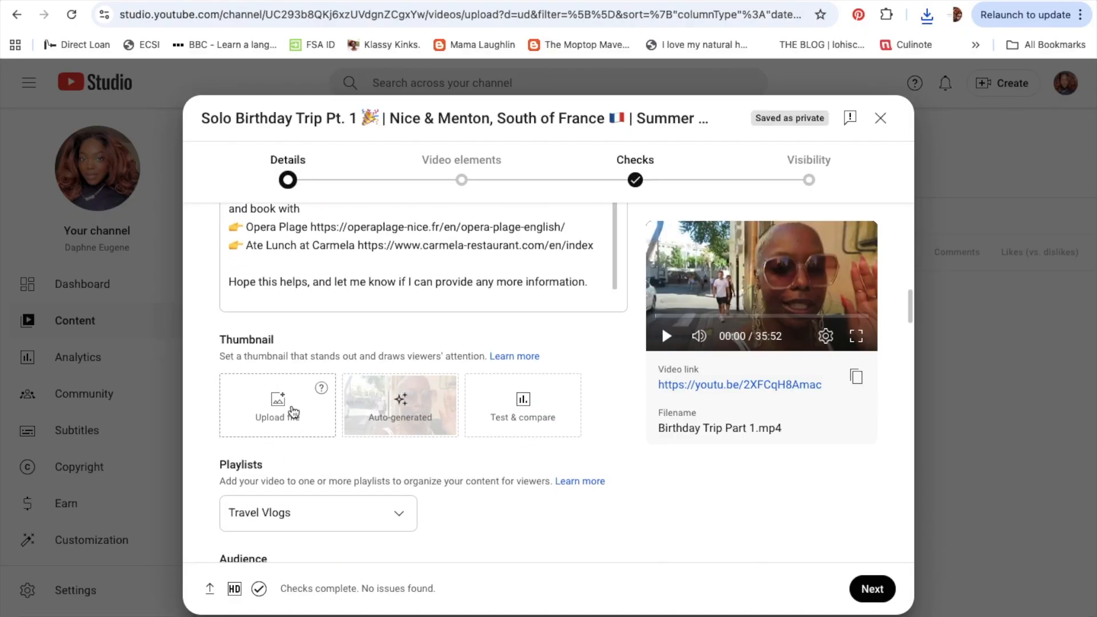
{"action": "left_click", "coordinate": [294, 412]}
{"action": "left_click", "coordinate": [242, 194]}
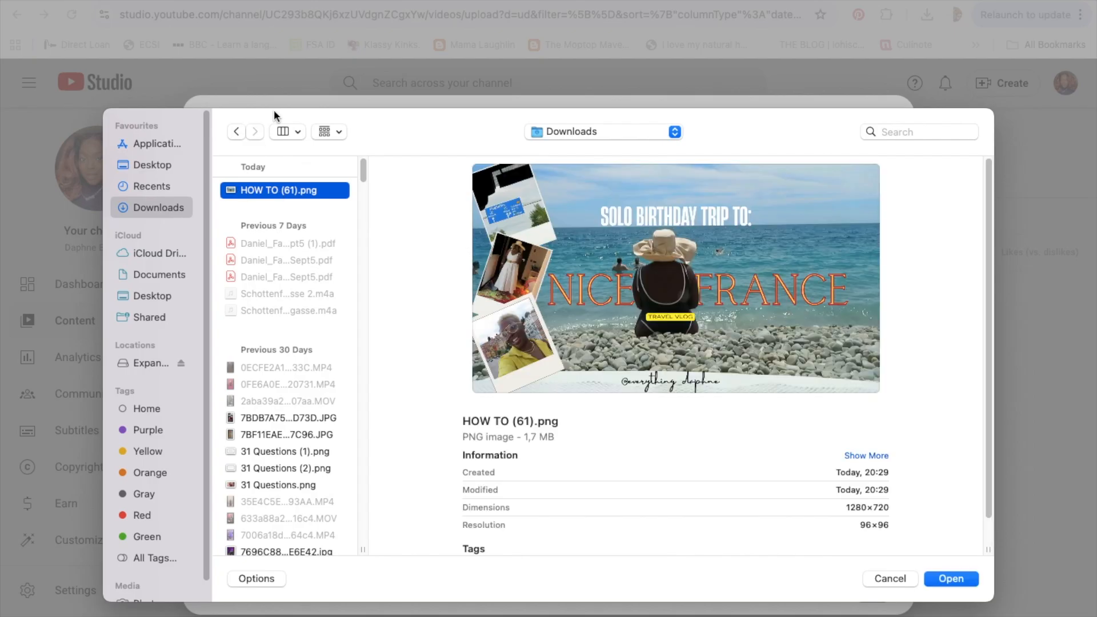
{"action": "left_click", "coordinate": [952, 578]}
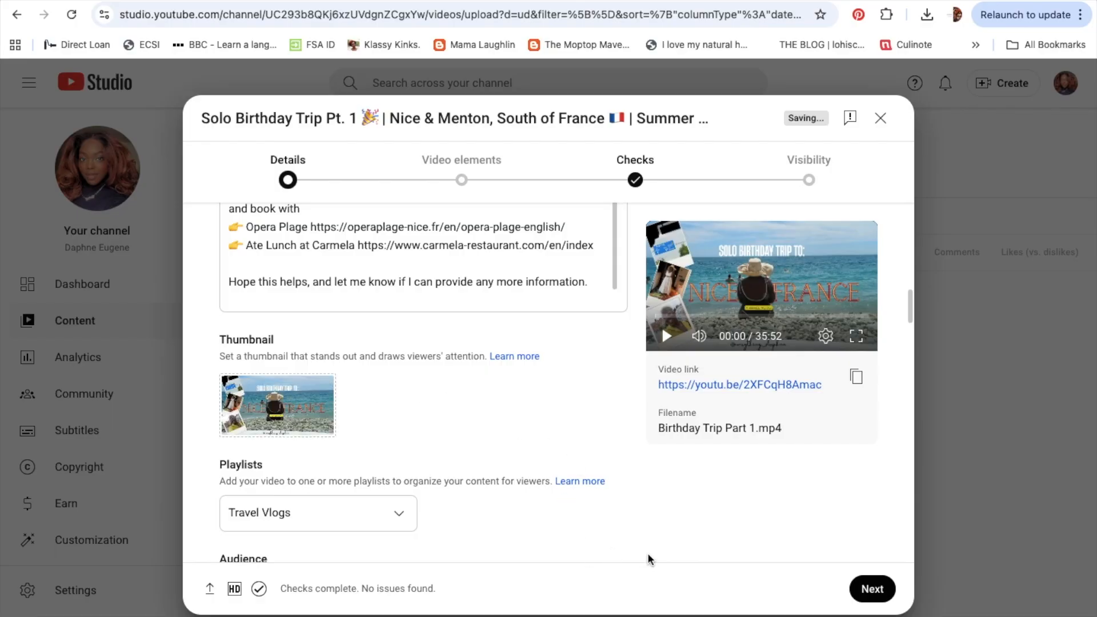
Step: Add an end screen using the template with one video at upper left and a subscribe element at upper right, and save it
{"action": "scroll", "coordinate": [646, 553], "scroll_direction": "down", "scroll_amount": 20}
{"action": "scroll", "coordinate": [646, 551], "scroll_direction": "down", "scroll_amount": 3}
{"action": "left_click", "coordinate": [872, 589]}
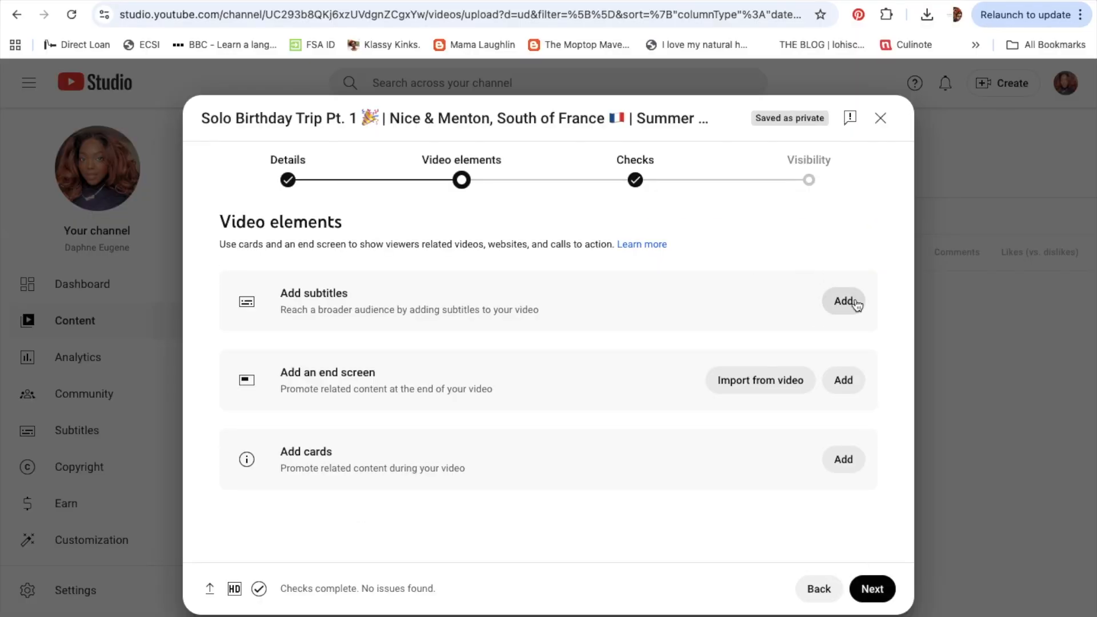
{"action": "left_click", "coordinate": [848, 382]}
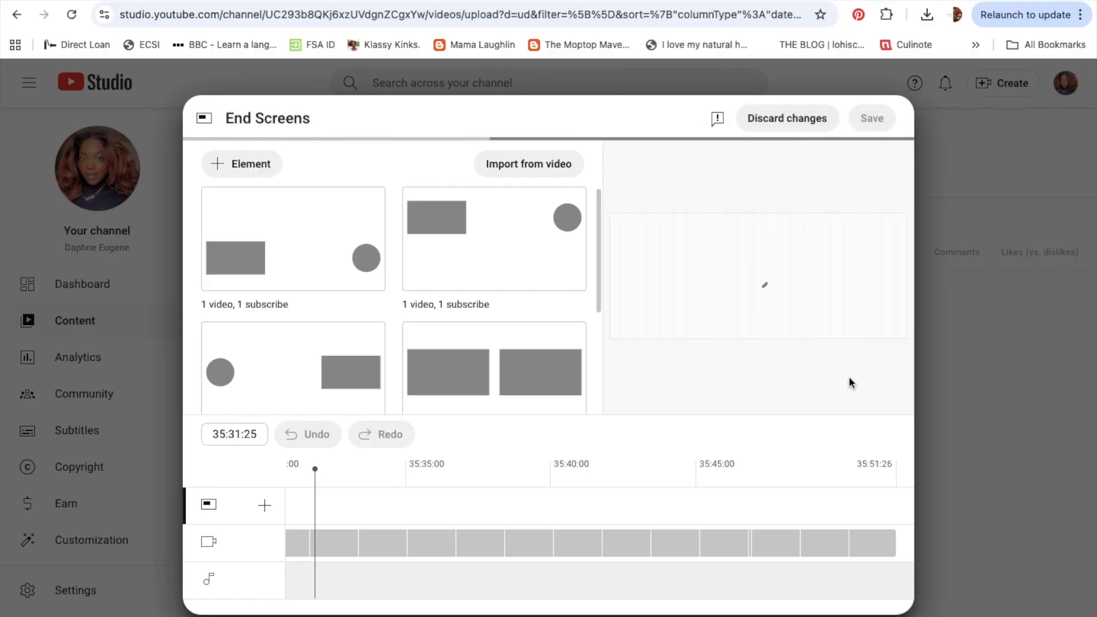
{"action": "left_click", "coordinate": [515, 265]}
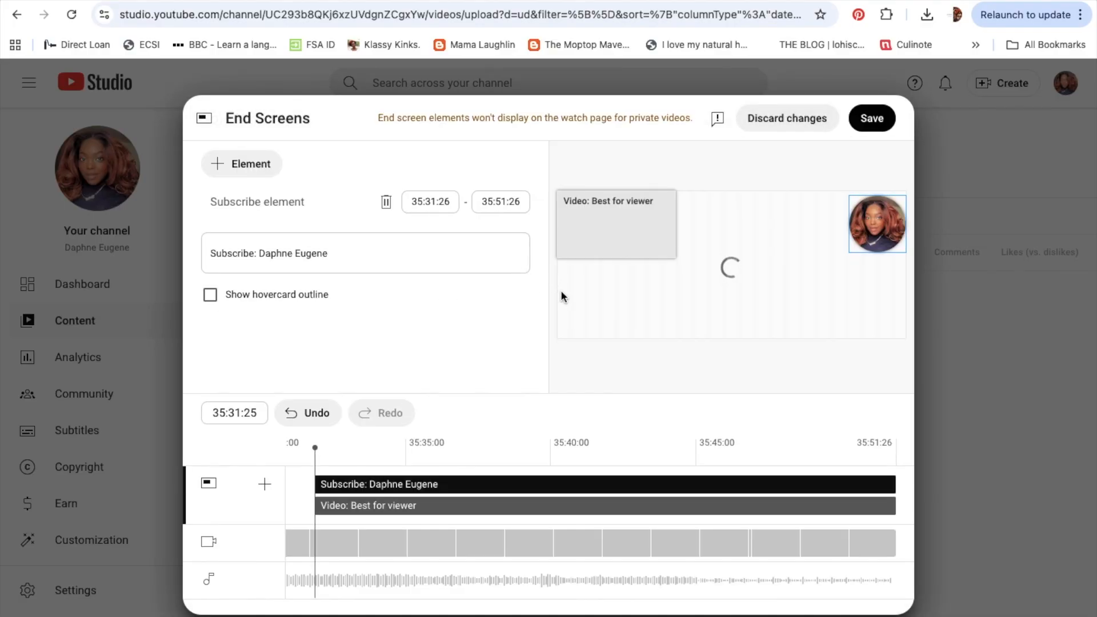
{"action": "left_click", "coordinate": [878, 124]}
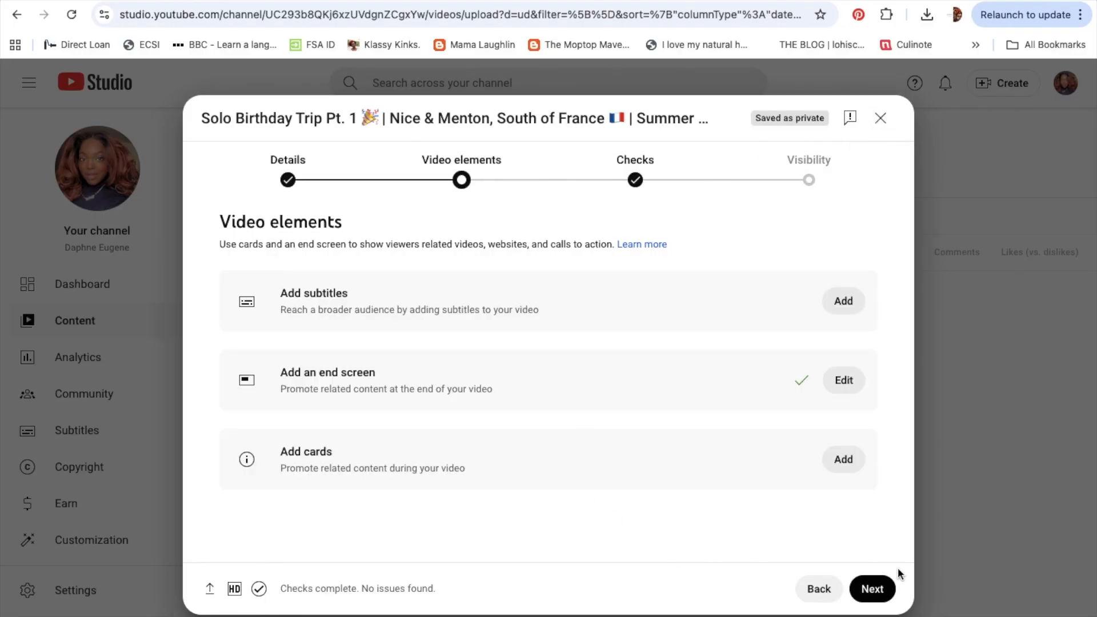
Step: Continue past the checks to the visibility settings, make the video Public, and publish it
{"action": "left_click", "coordinate": [873, 588]}
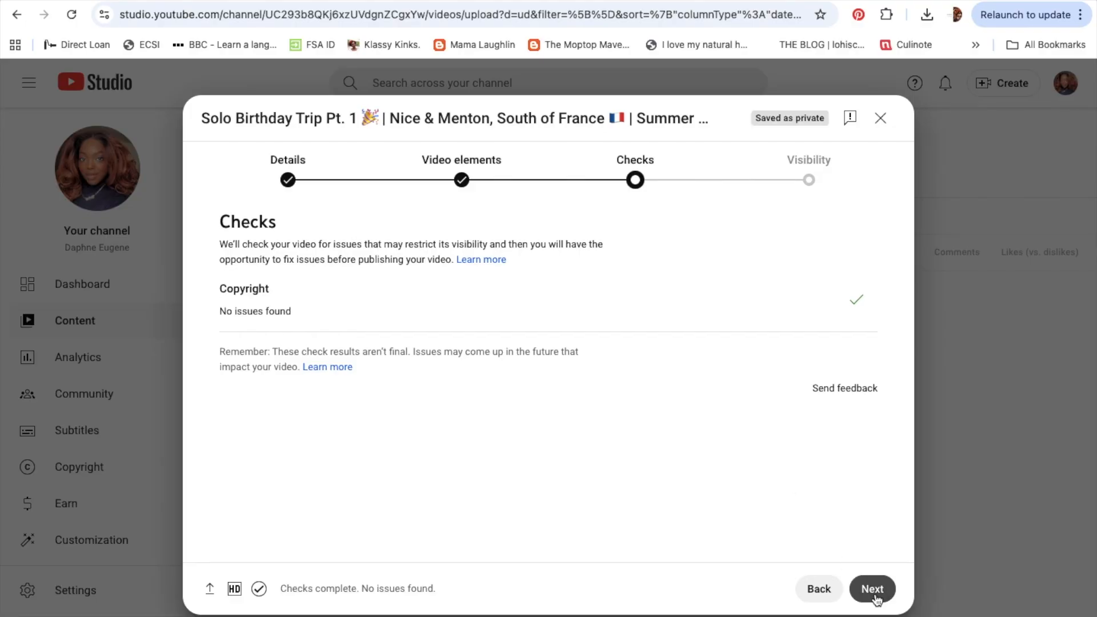
{"action": "left_click", "coordinate": [877, 588]}
{"action": "left_click", "coordinate": [260, 417]}
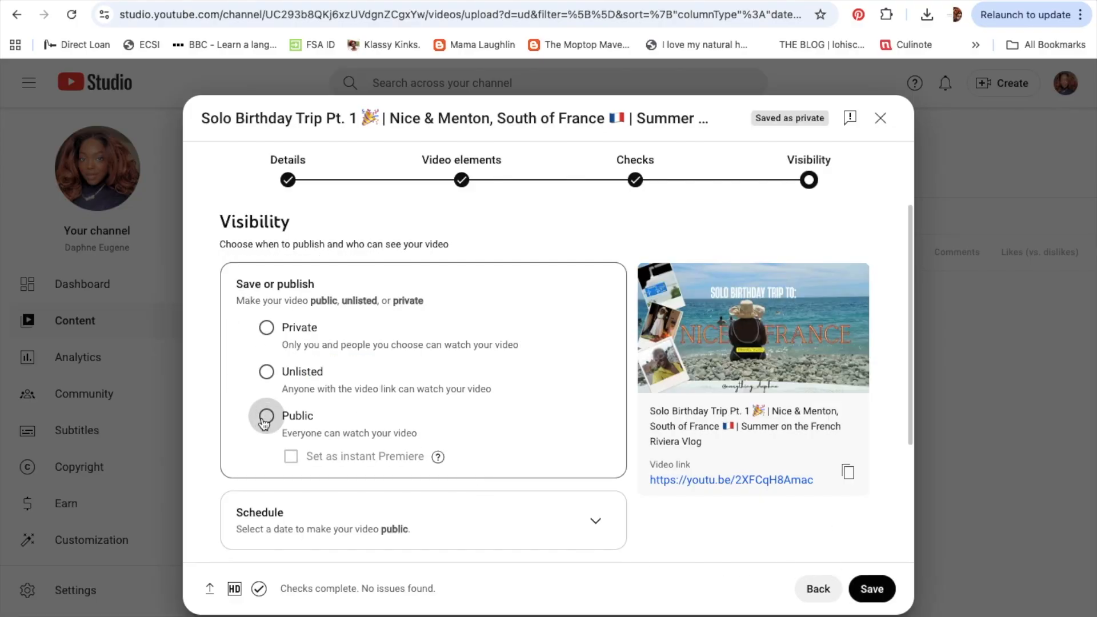
{"action": "scroll", "coordinate": [658, 528], "scroll_direction": "down", "scroll_amount": 3}
{"action": "scroll", "coordinate": [658, 534], "scroll_direction": "down", "scroll_amount": 2}
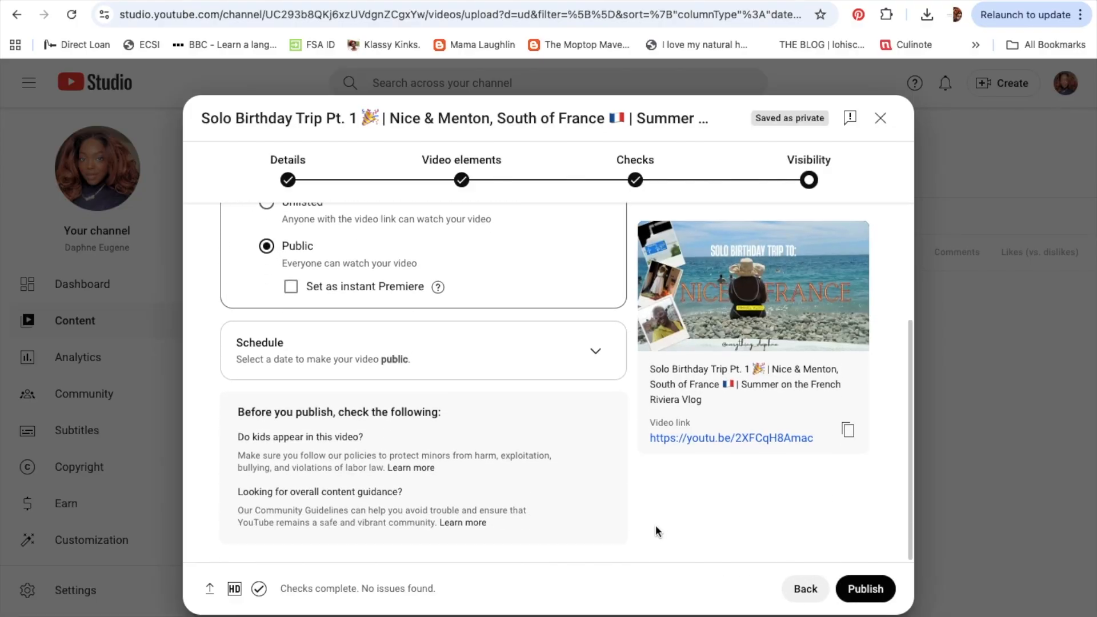
{"action": "left_click", "coordinate": [871, 595]}
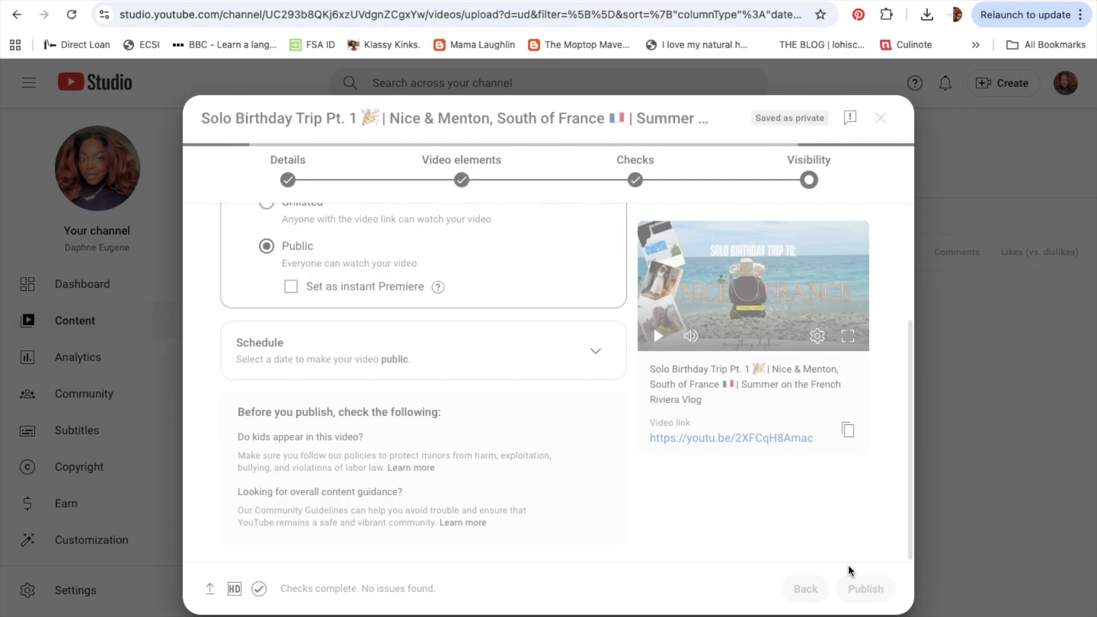